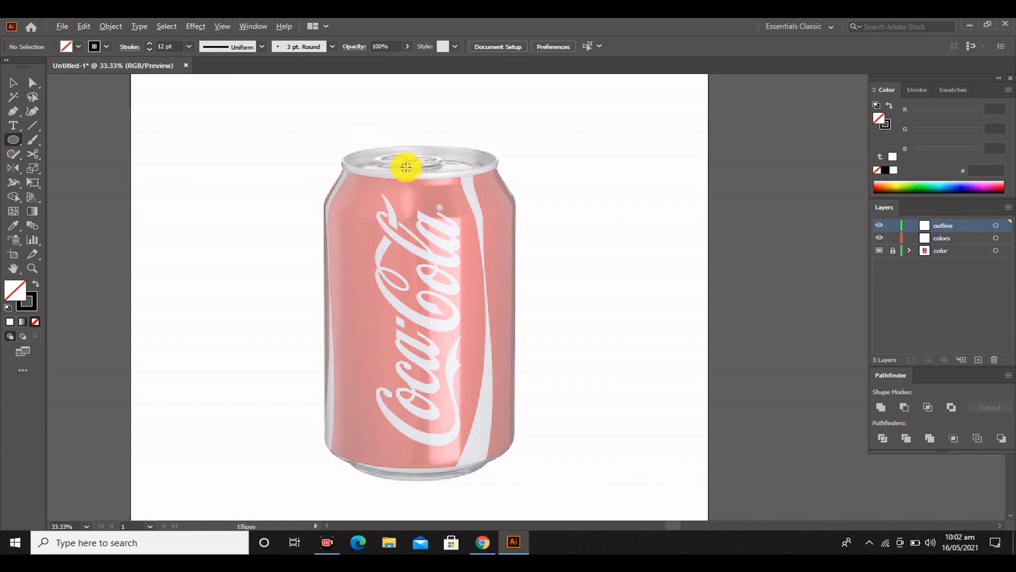
Draw an ellipse about 547 × 96 px along the can's lower lid rim and duplicate it upward over the lid's top edge
scroll(406, 167, "up", 2)
left_click_drag(549, 275, 570, 287)
left_click_drag(278, 260, 262, 251)
left_click_drag(570, 261, 578, 261)
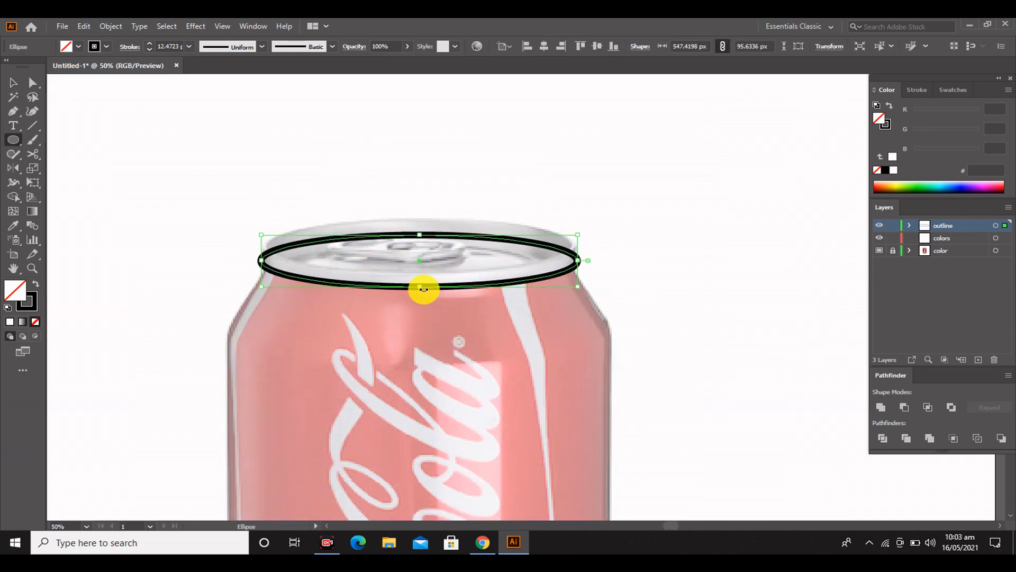
key("v")
left_click_drag(433, 284, 477, 290)
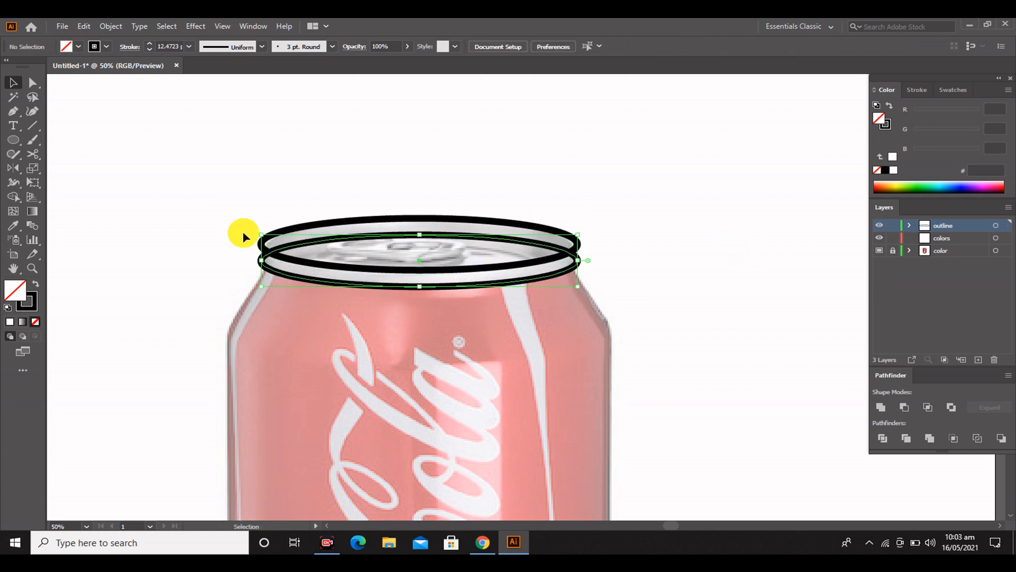
Remove the upper half of the lower rim ellipse by deleting its topmost anchor point
key("a")
left_click(418, 233)
key("Delete")
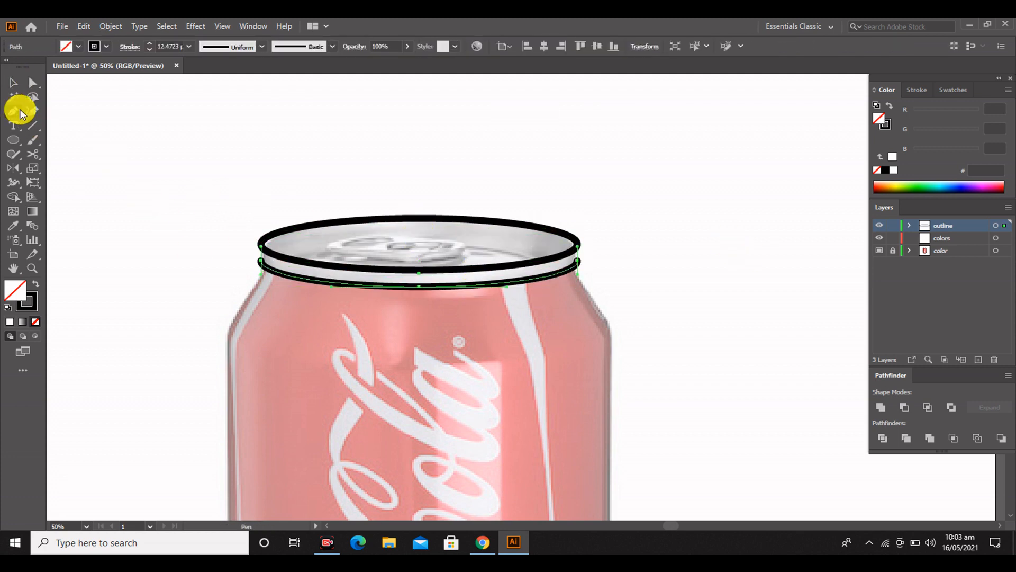
Extend both ends of the lower rim arc up to the lid ellipse with short vertical Pen tool segments
left_click(19, 110)
left_click(110, 171)
key("ctrl+z")
left_click(260, 261)
left_click(260, 240)
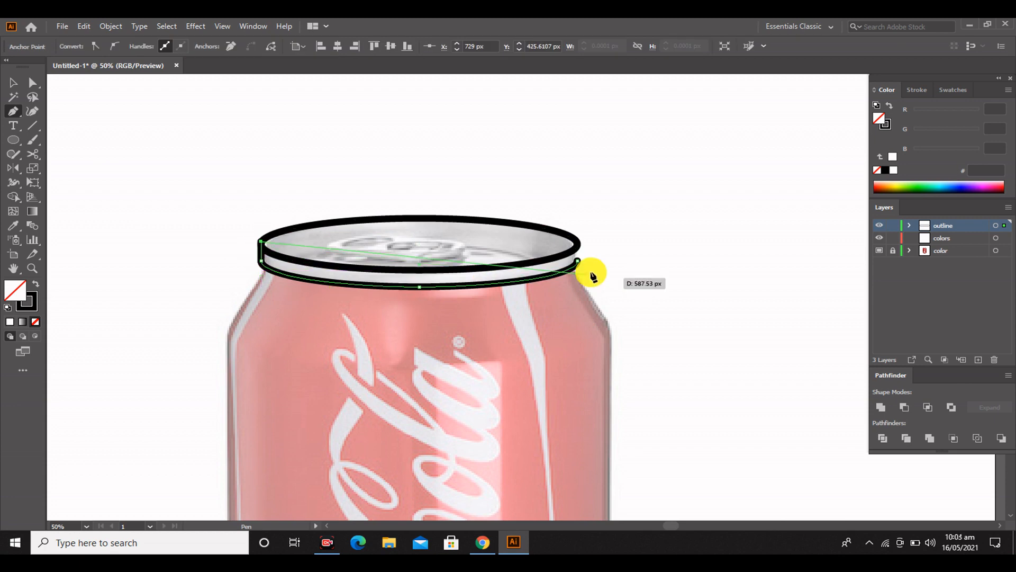
left_click(33, 83)
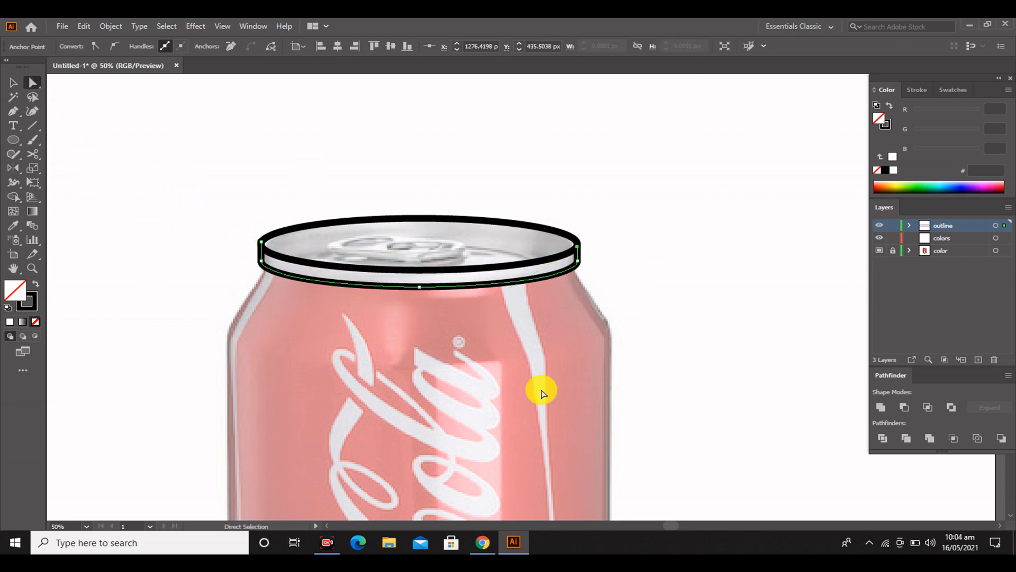
Create a smaller copy of the lid ellipse inside it and widen the copy to about 392 × 57 px
key("v")
left_click(441, 270)
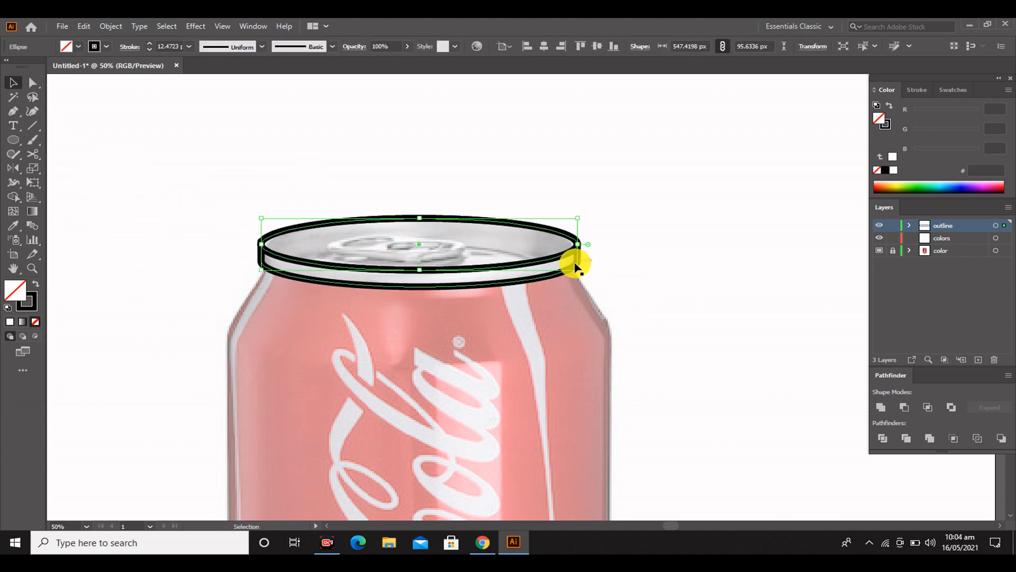
left_click_drag(580, 270, 623, 379)
scroll(504, 260, "up", 2)
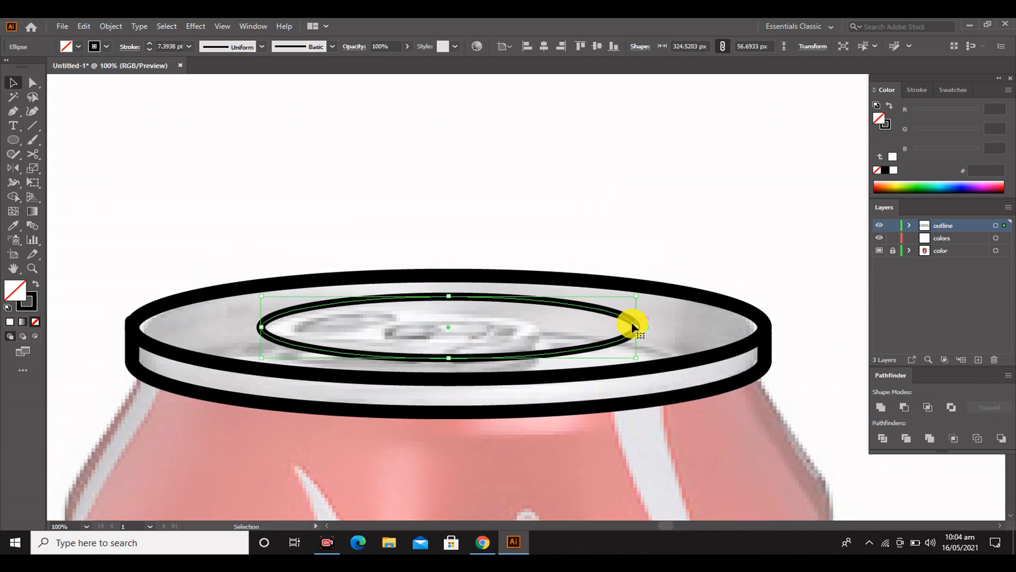
left_click_drag(638, 328, 676, 328)
left_click(311, 198)
Set the inner lid ellipse's stroke weight to 5 pt
left_click(548, 356)
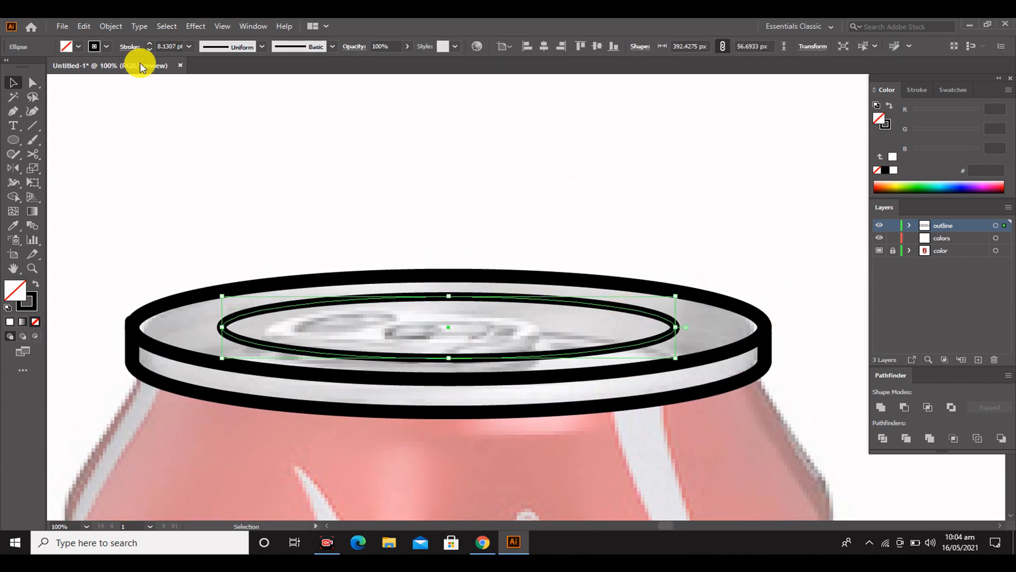
type("5")
key("Return")
left_click(179, 175)
scroll(490, 323, "down", 2)
left_click(500, 339)
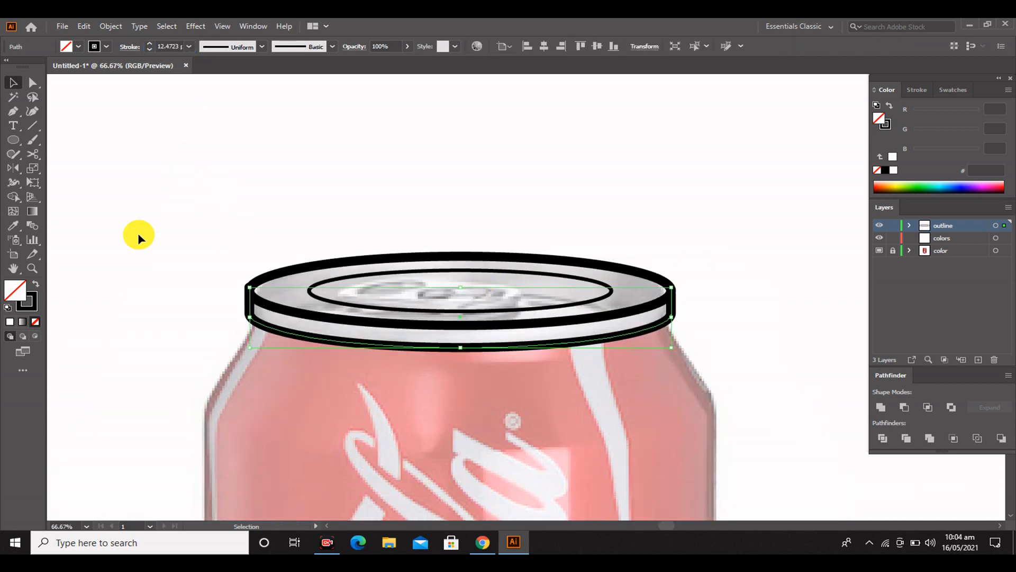
left_click(137, 233)
Duplicate the outer lid ellipse onto the can's lower body and resize it to the body's width and bottom curve
scroll(217, 257, "down", 4)
scroll(440, 254, "down", 1)
left_click(417, 173)
left_click_drag(418, 172, 427, 480)
left_click_drag(465, 450, 479, 415)
left_click_drag(308, 446, 284, 447)
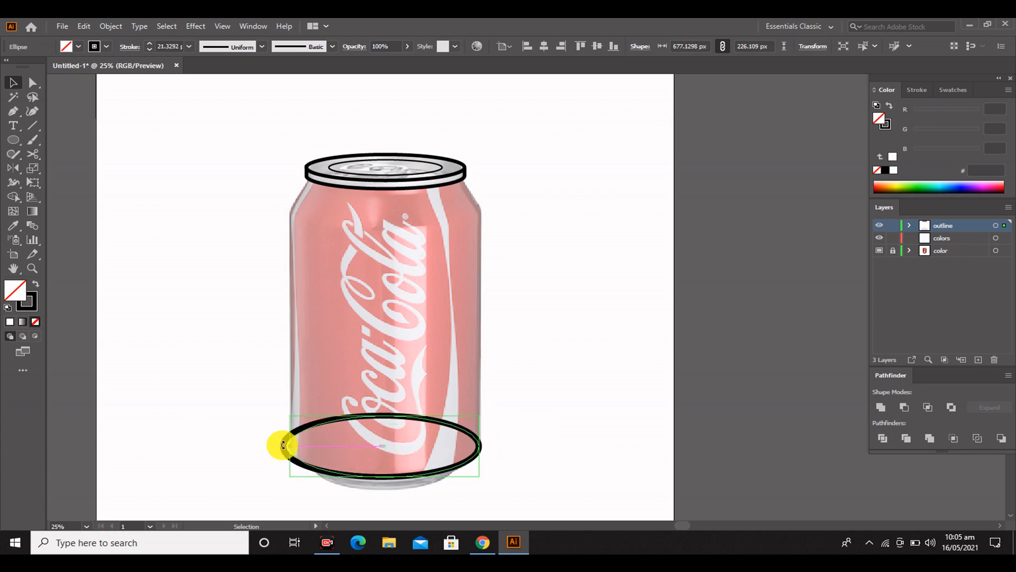
Duplicate the bottom body ellipse slightly lower and narrow it to fit the can's metal base
left_click(538, 417)
scroll(538, 417, "down", 3)
scroll(538, 417, "up", 2)
scroll(574, 406, "down", 4)
scroll(574, 405, "up", 1)
left_click(451, 414)
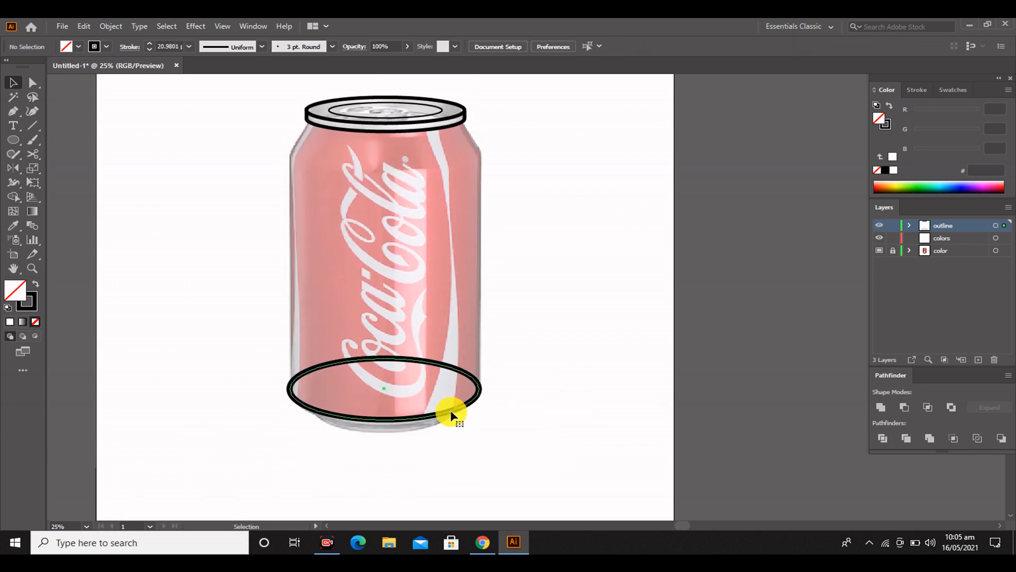
left_click(465, 419)
left_click_drag(440, 415, 437, 427)
left_click_drag(480, 402, 462, 402)
left_click(601, 384)
Delete the top anchor points of both bottom ellipses, leaving only their lower arcs
scroll(587, 406, "up", 1)
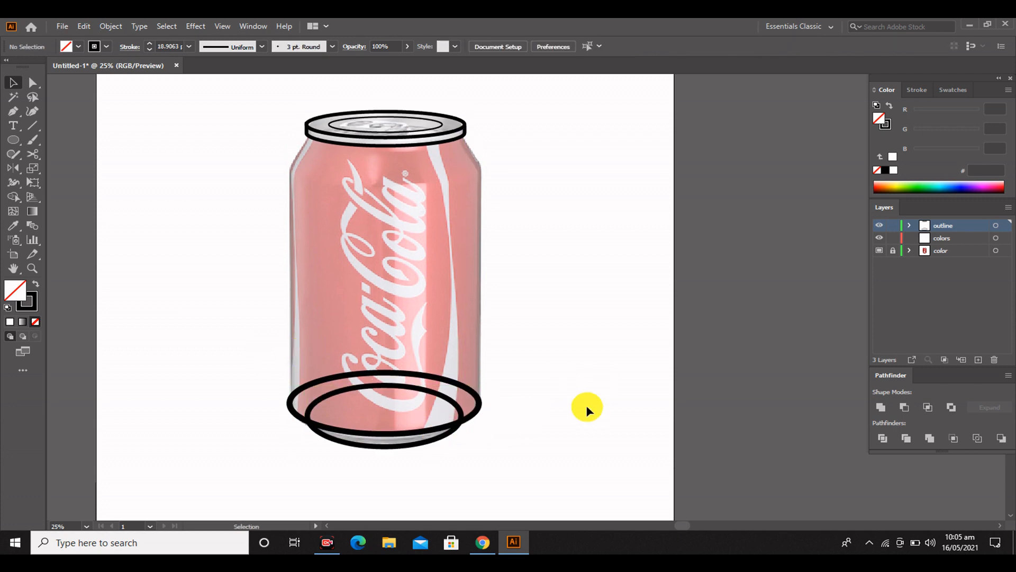
scroll(586, 406, "up", 1)
left_click_drag(477, 462, 214, 351)
left_click(214, 352)
left_click(384, 399)
key("Delete")
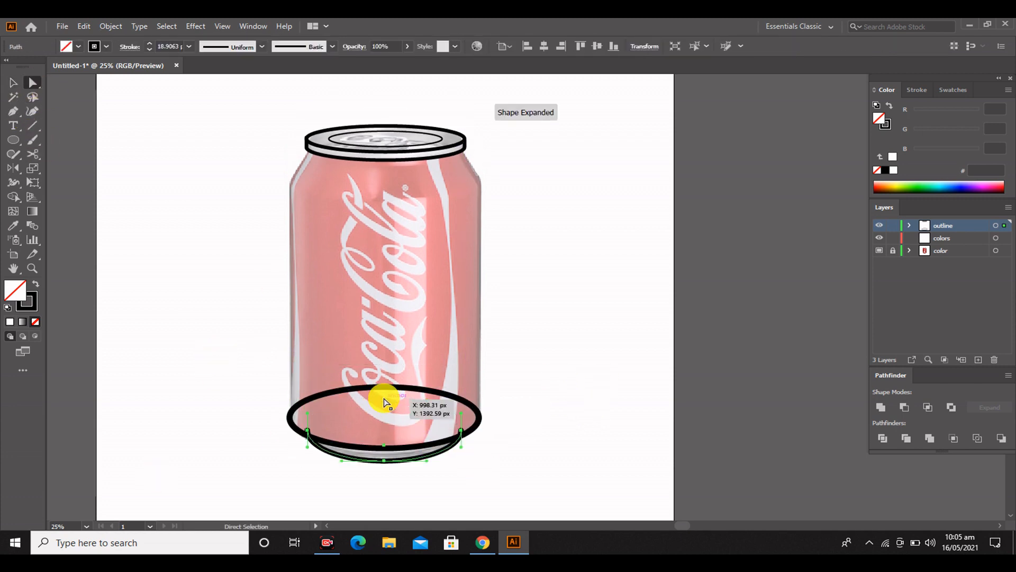
left_click(384, 388)
key("Delete")
left_click(13, 83)
left_click(174, 254)
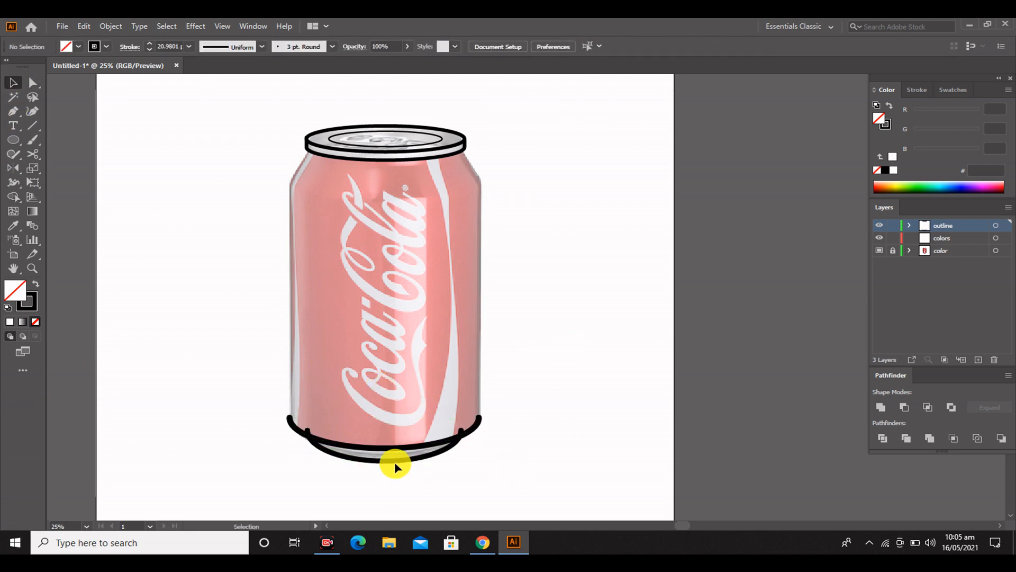
Select both bottom arcs and trim the base arc's ends that extend above the body arc with Shape Builder
left_click(395, 461)
left_click_drag(259, 384, 490, 471)
scroll(376, 465, "up", 1)
scroll(392, 471, "up", 2)
left_click(13, 182)
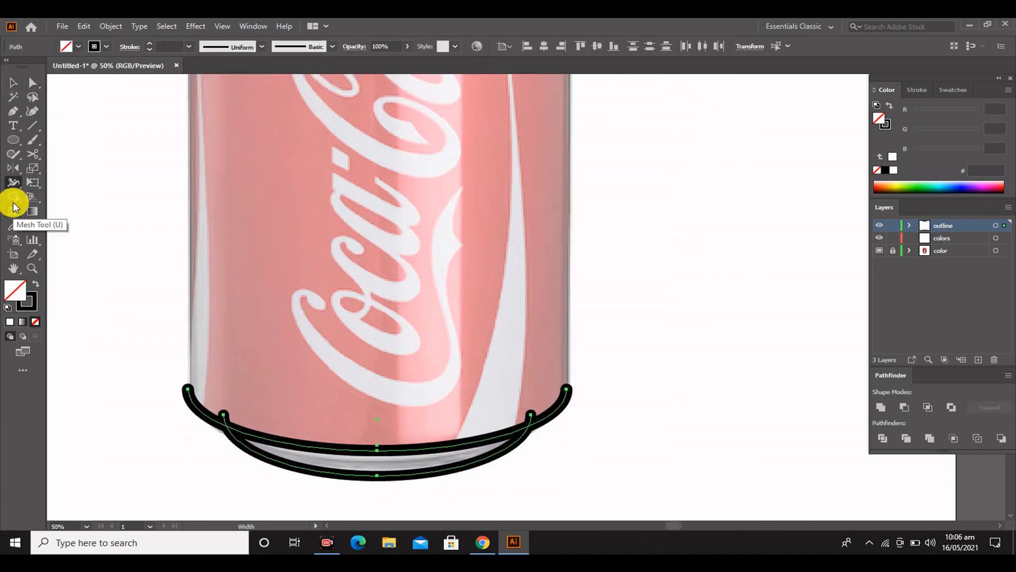
left_click_drag(225, 418, 549, 433)
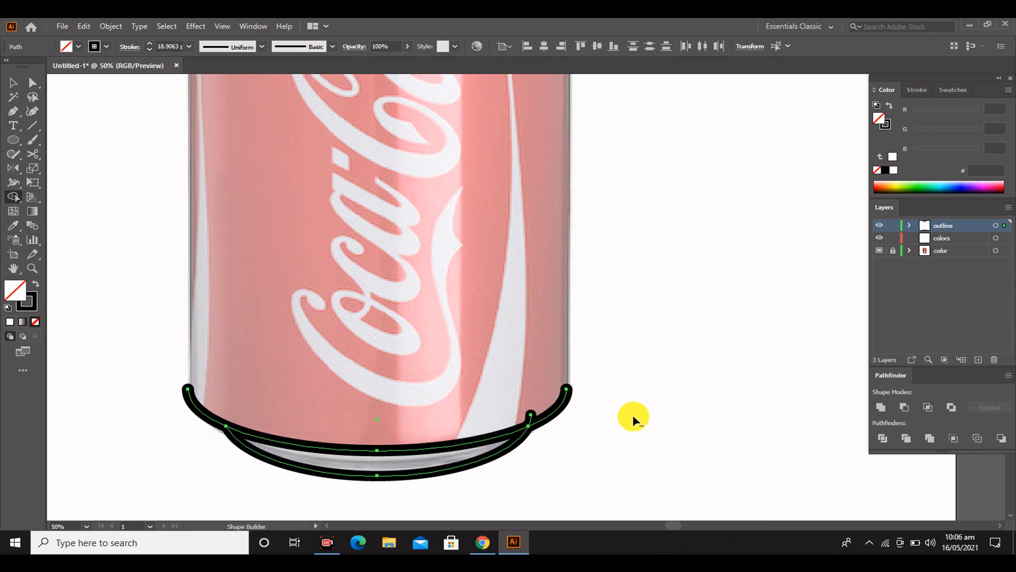
scroll(449, 367, "down", 2)
left_click(13, 82)
left_click(207, 283)
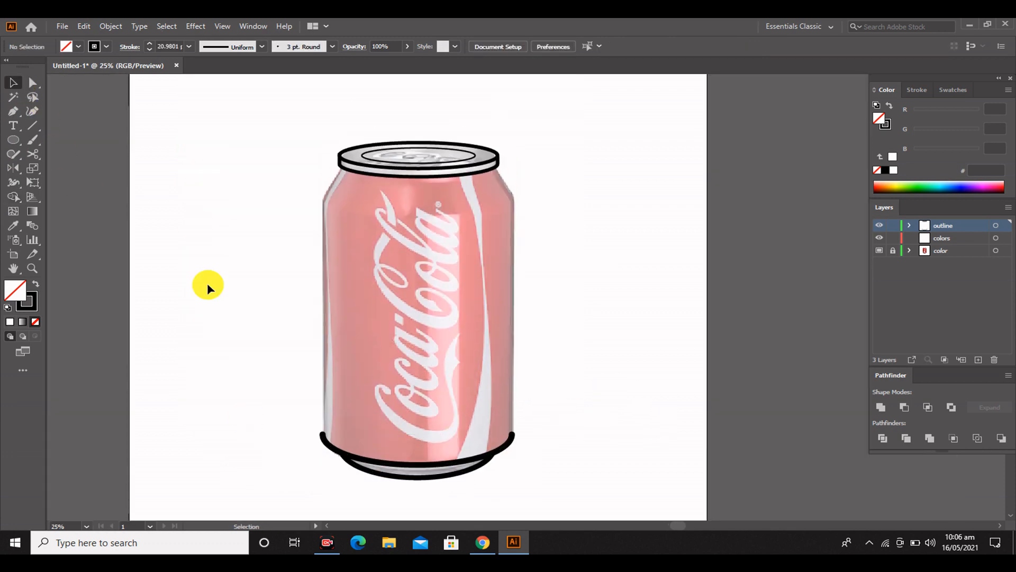
Draw a closed straight-segment outline of the can body's left half, from the bottom arc to the lid and centerline
left_click_drag(439, 367, 390, 375)
left_click(392, 470)
left_click(14, 111)
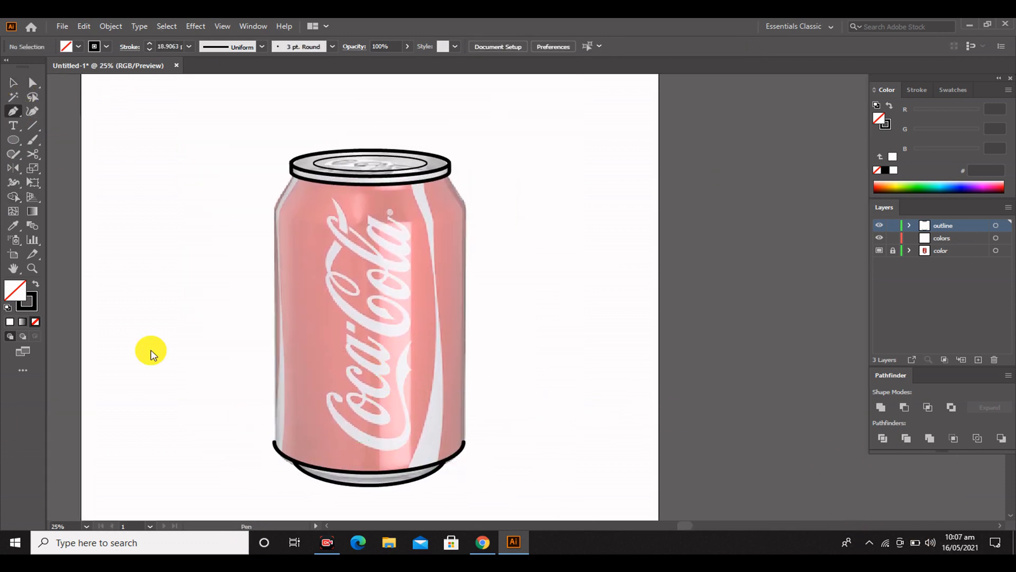
left_click(274, 206)
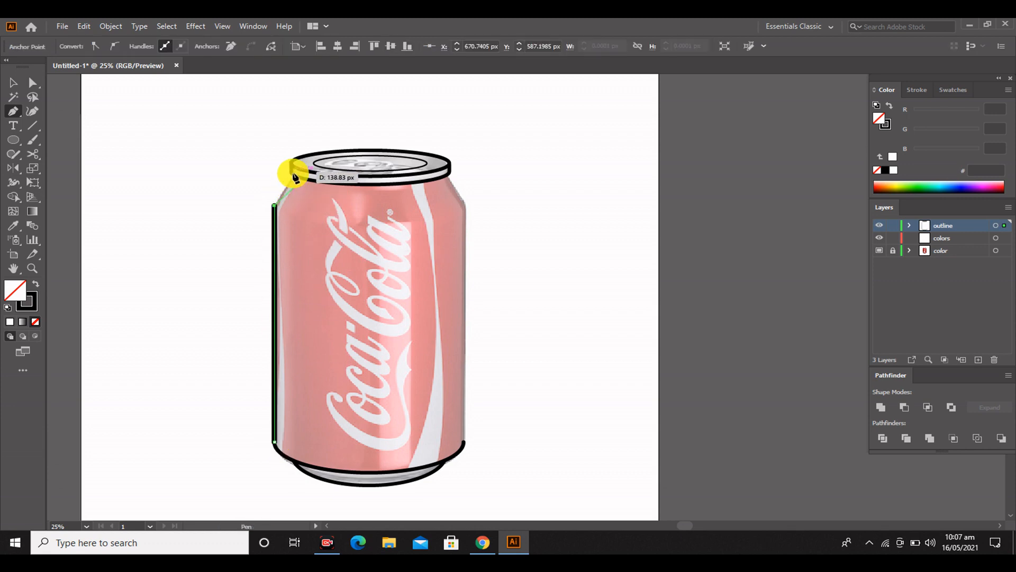
left_click(294, 174)
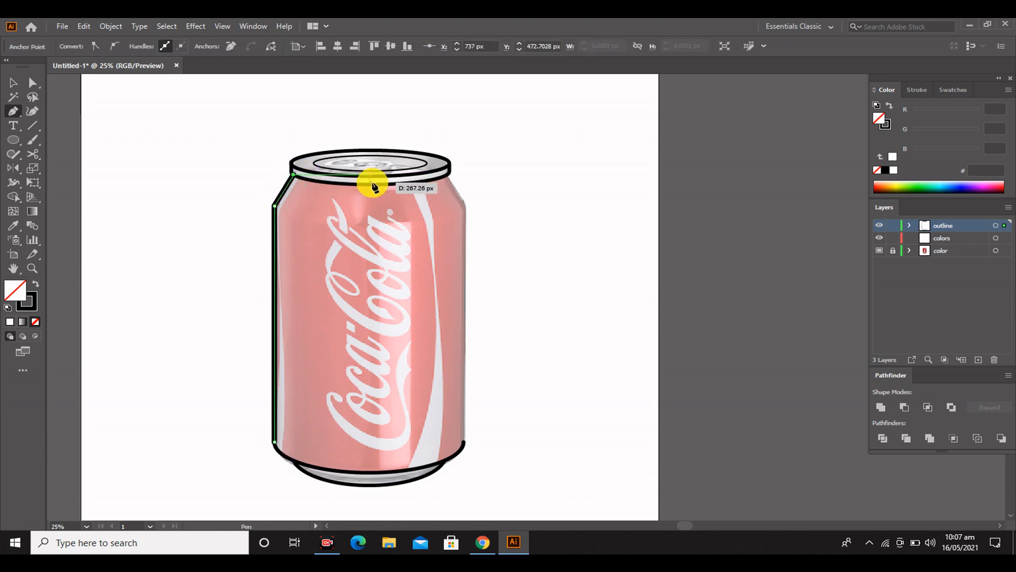
left_click(370, 471)
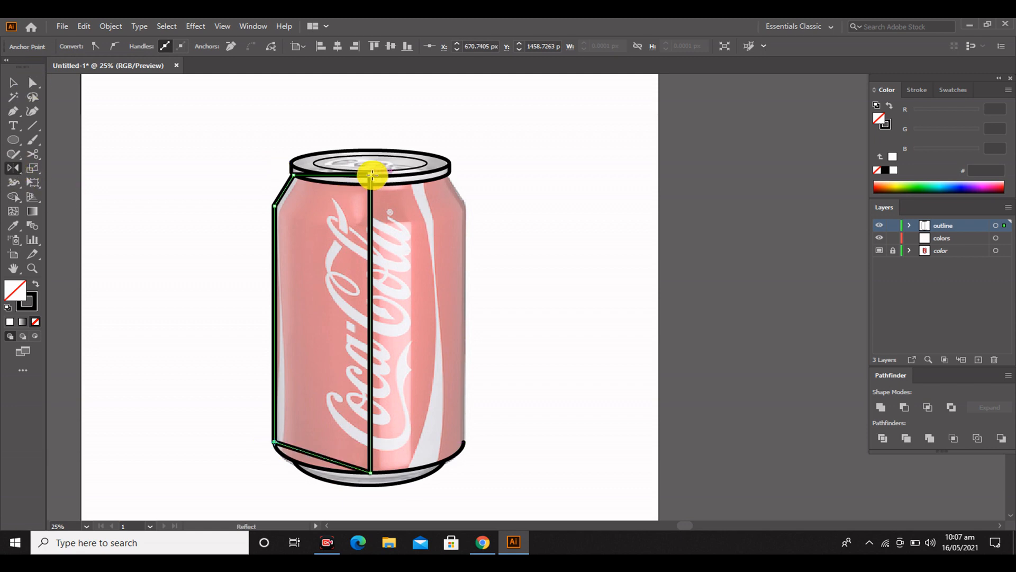
Reflect a copy of the left body half across the can's vertical centerline
left_click(372, 175, "alt")
left_click(574, 357)
left_click(13, 83)
left_click(117, 191)
left_click(372, 174)
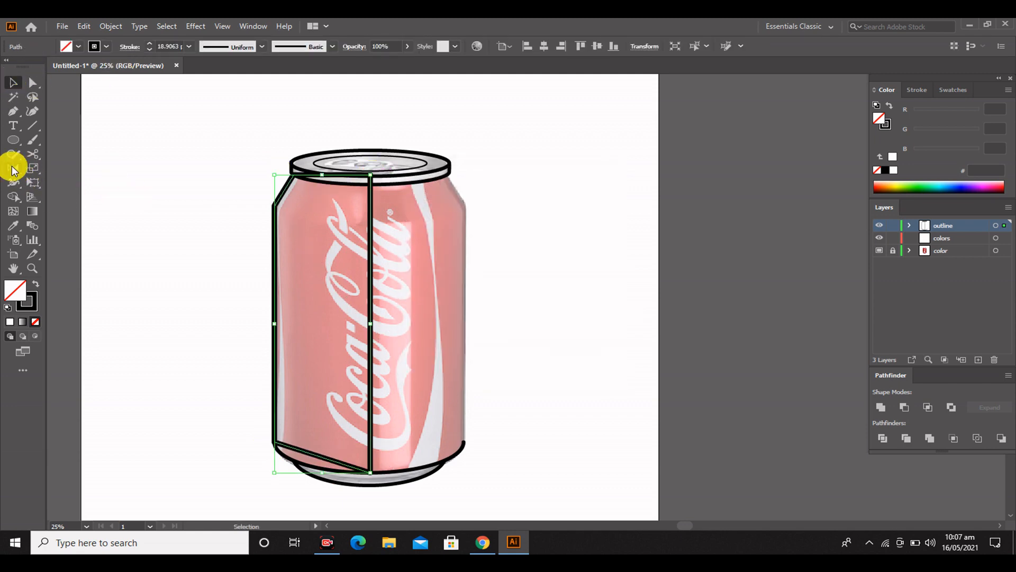
left_click(370, 175, "alt")
left_click(443, 354)
left_click(18, 86)
Select the upper paths across the can and unite the two body halves into one shape
left_click_drag(195, 138, 593, 305)
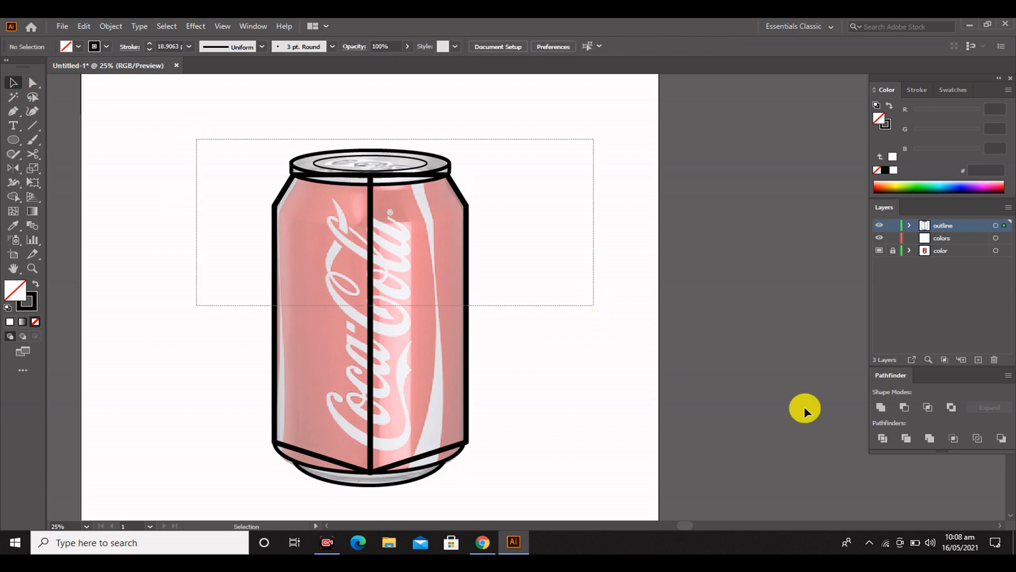
left_click(881, 407)
left_click(214, 164)
scroll(544, 326, "down", 2)
scroll(544, 326, "up", 1)
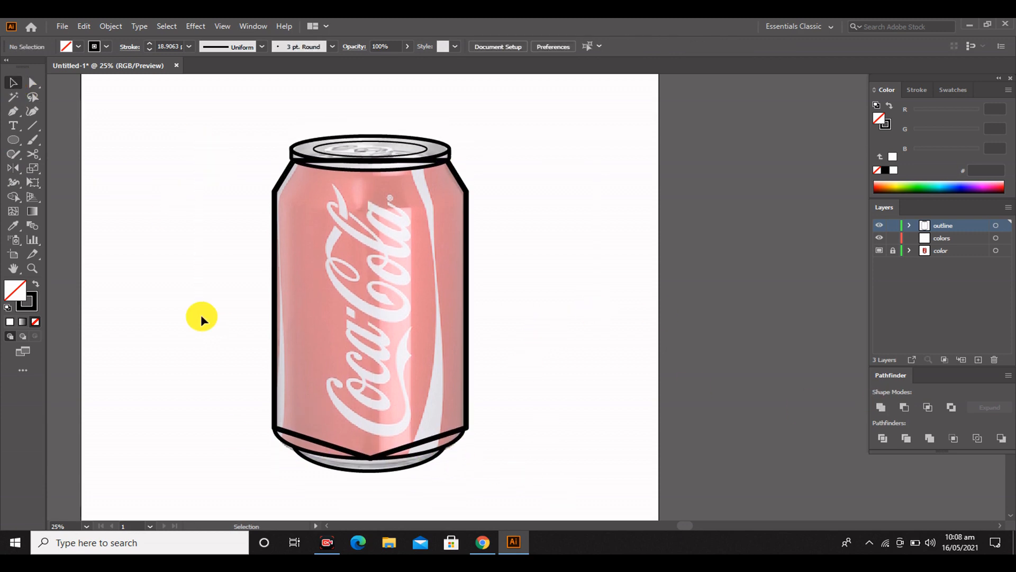
Select all outline paths and use Shape Builder to clear the body lines overlapping the lid rim and the can's bottom
scroll(548, 398, "up", 1)
key("ctrl+a")
left_click(14, 197)
scroll(443, 440, "down", 3)
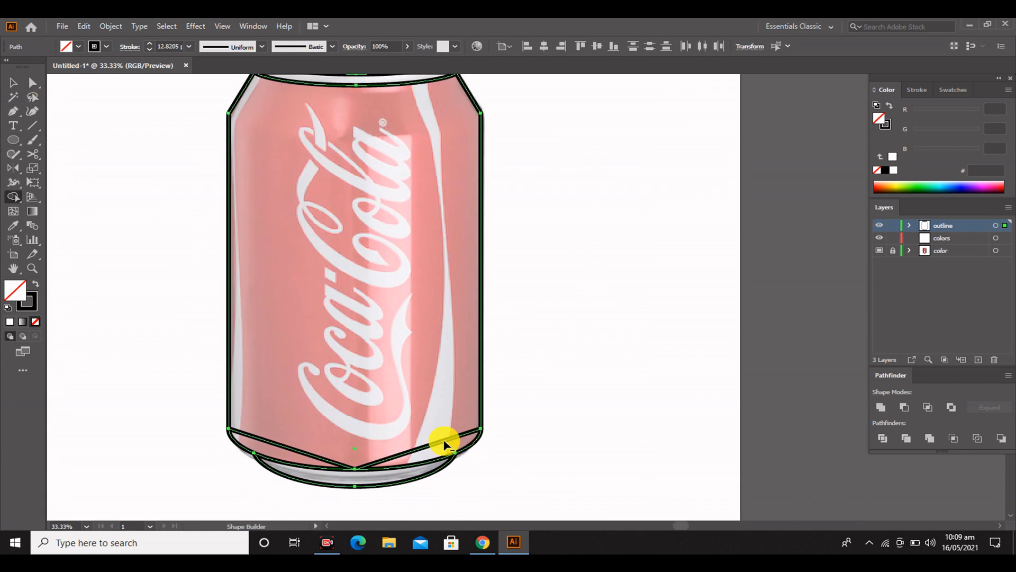
scroll(442, 440, "up", 3)
scroll(322, 193, "up", 2)
left_click_drag(240, 164, 299, 323)
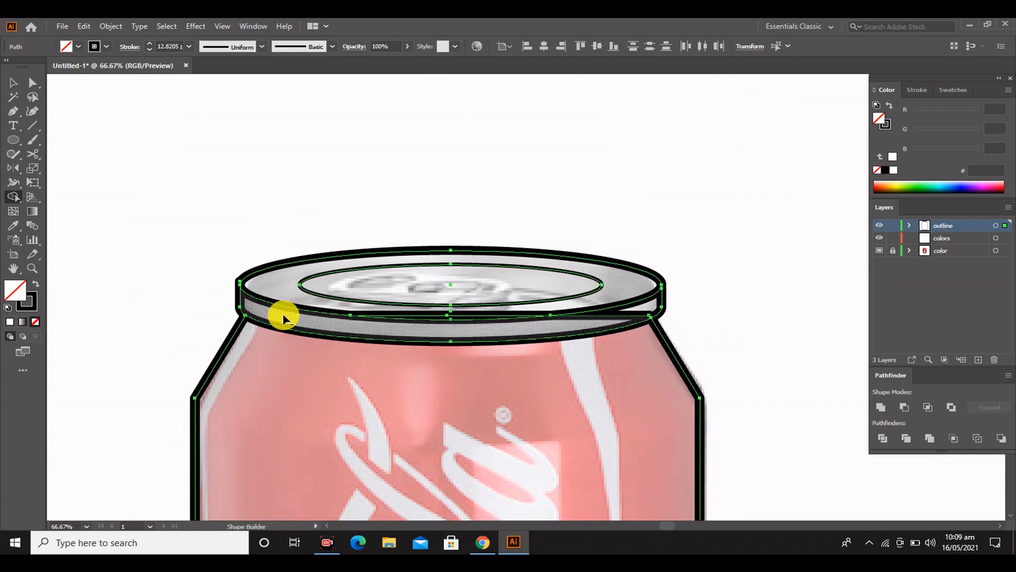
left_click(283, 313, "alt")
left_click(614, 316, "alt")
left_click(451, 317, "alt")
left_click(13, 83)
left_click(511, 196)
scroll(511, 196, "down", 1)
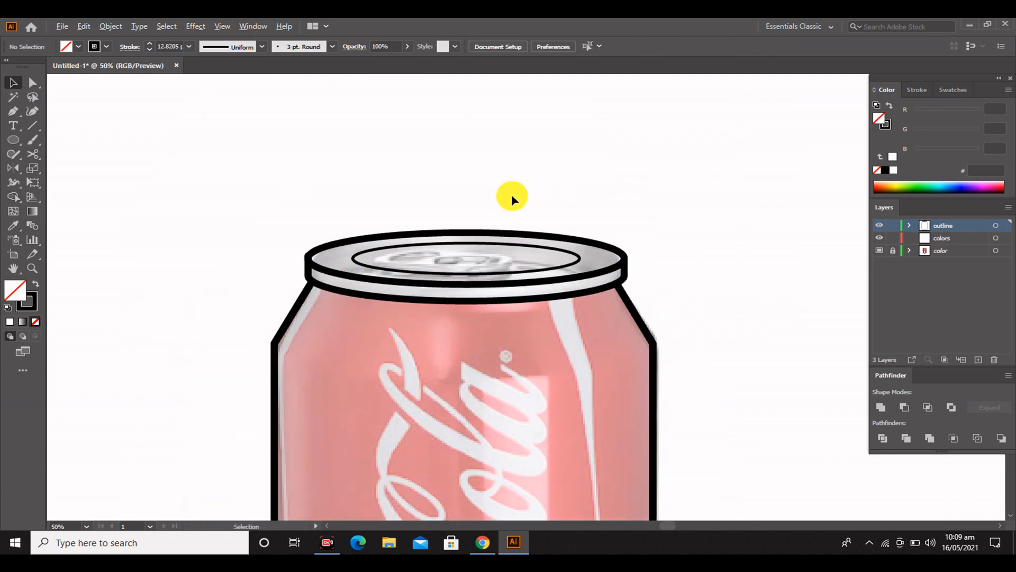
Round the body outline's two shoulder corners, the right one to a radius of about 78 px
scroll(442, 245, "down", 4)
scroll(442, 249, "up", 2)
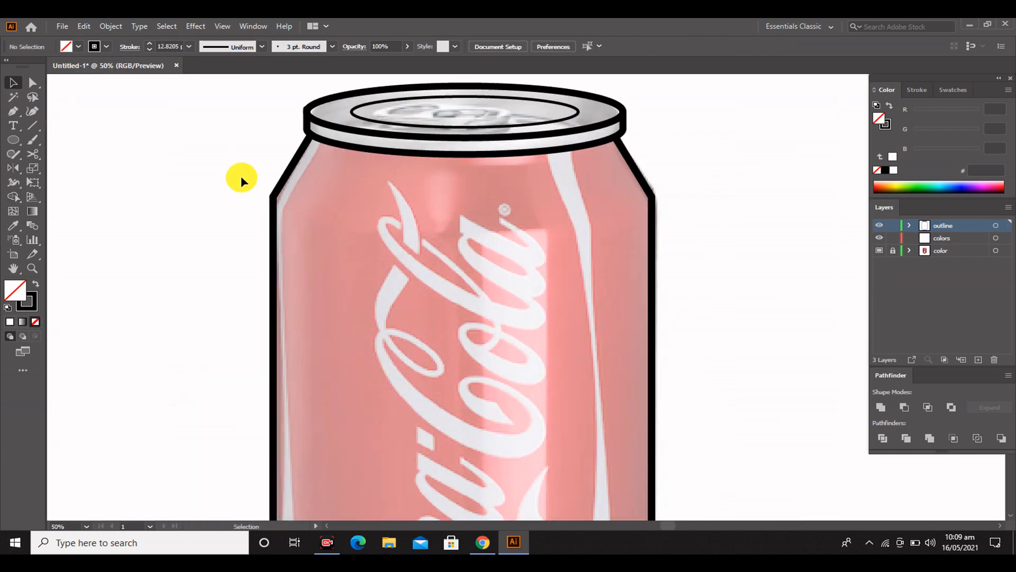
left_click(270, 198)
left_click(644, 203)
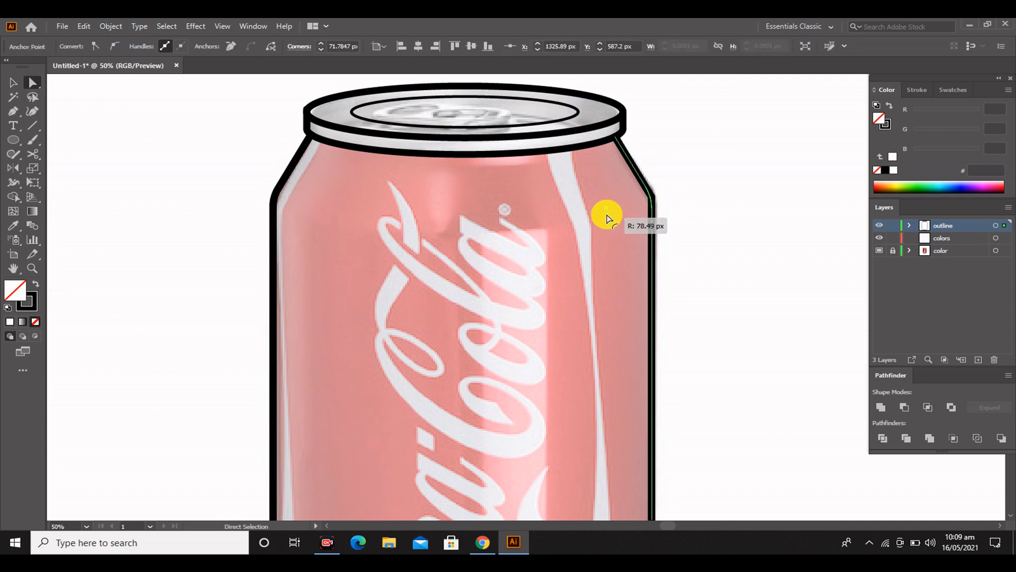
left_click_drag(607, 215, 606, 216)
left_click(11, 83)
left_click(237, 224)
Enlarge the inner lid ellipse proportionally from its center to about 466 × 67 px
scroll(236, 233, "down", 1)
scroll(392, 203, "up", 1)
scroll(418, 217, "up", 3)
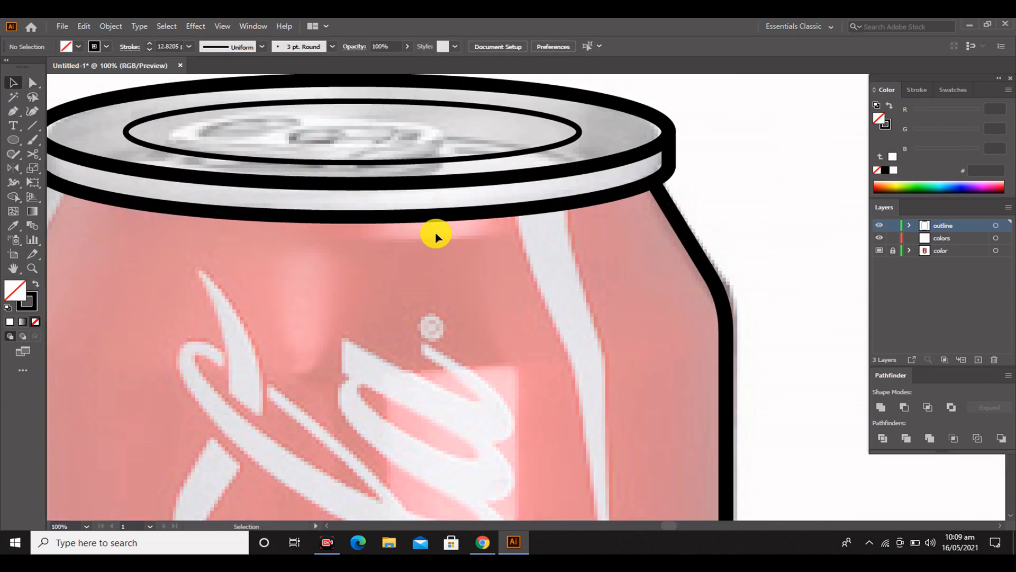
scroll(435, 231, "up", 3)
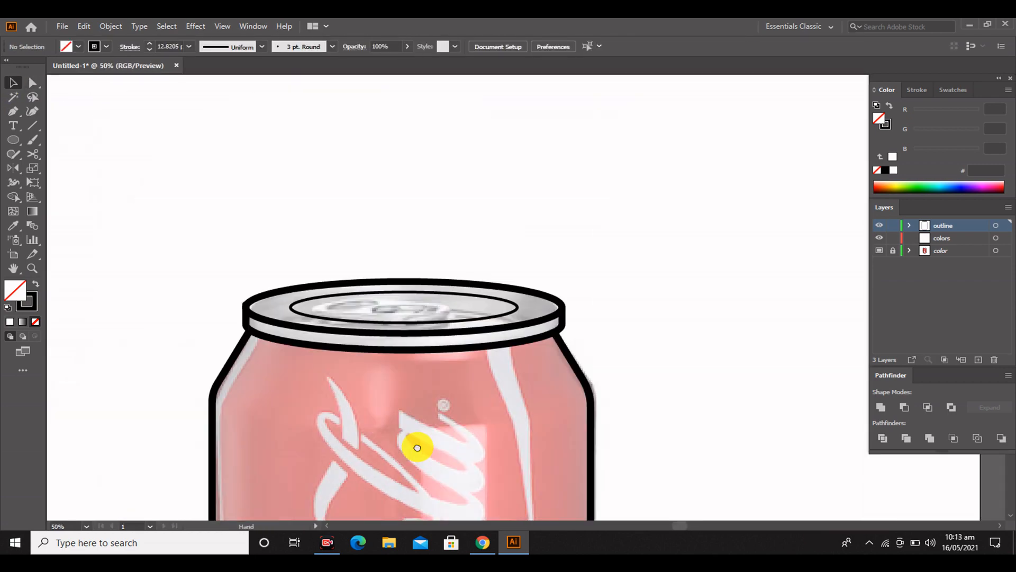
scroll(415, 447, "up", 1)
left_click(465, 351)
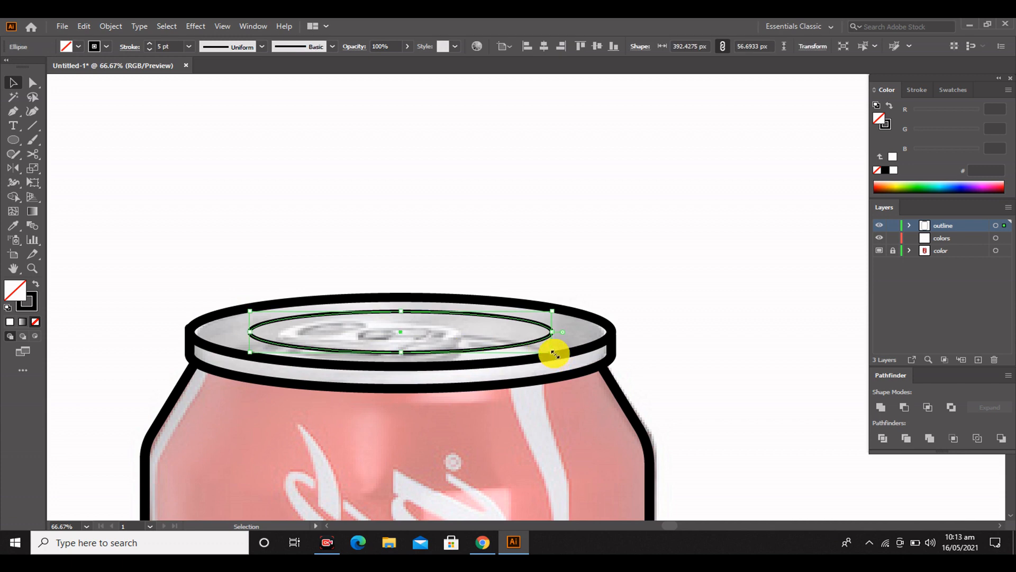
left_click_drag(554, 353, 582, 365)
left_click(611, 259)
scroll(341, 351, "up", 3)
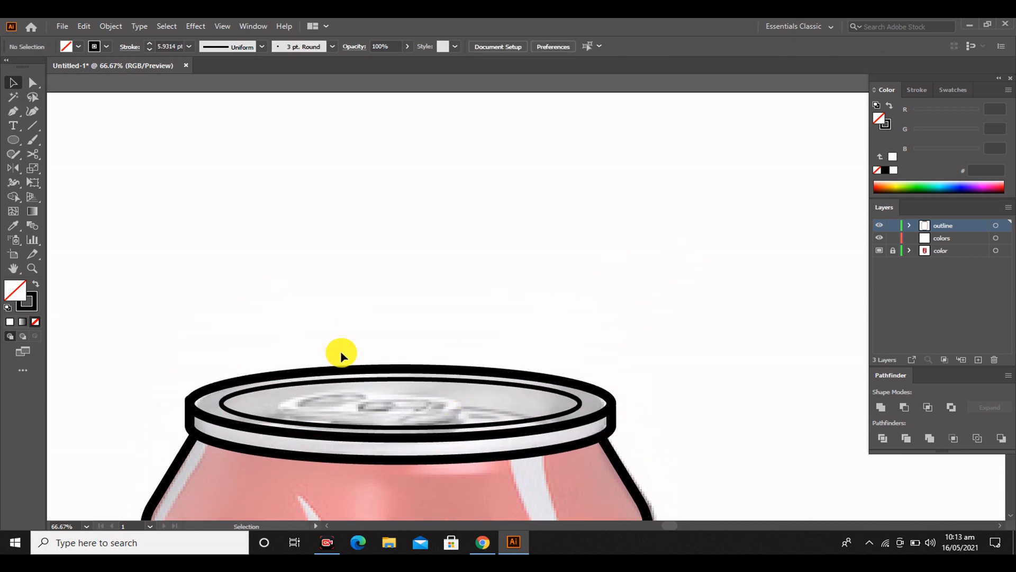
Make a small copy of the inner lid ellipse and tilt it over the right part of the lid
left_click(496, 426)
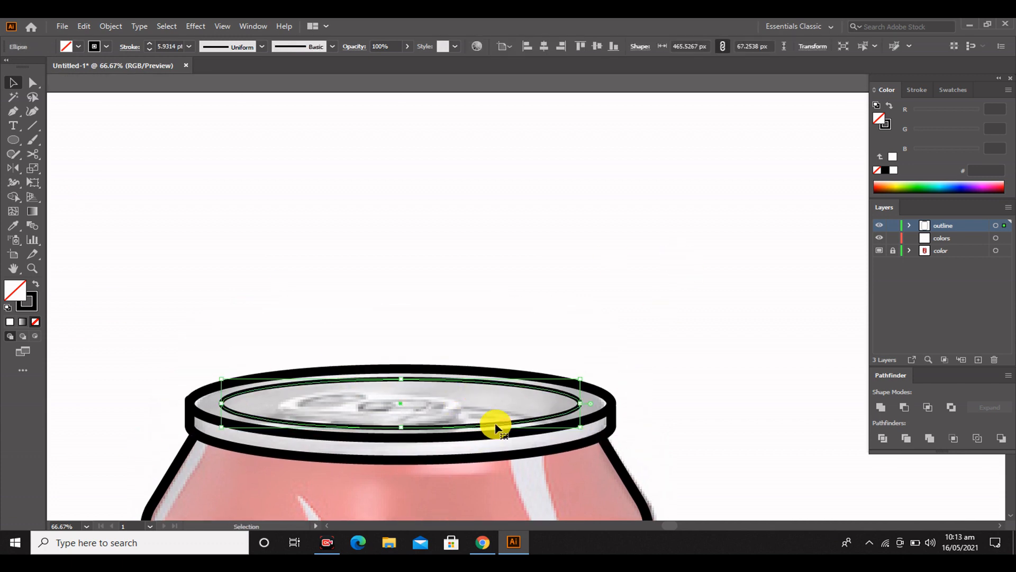
left_click_drag(581, 429, 475, 428)
left_click_drag(427, 400, 552, 416)
Match the small tilted ellipse's stroke to the thick lid rim outline by sampling it with the Eyedropper
left_click(14, 226)
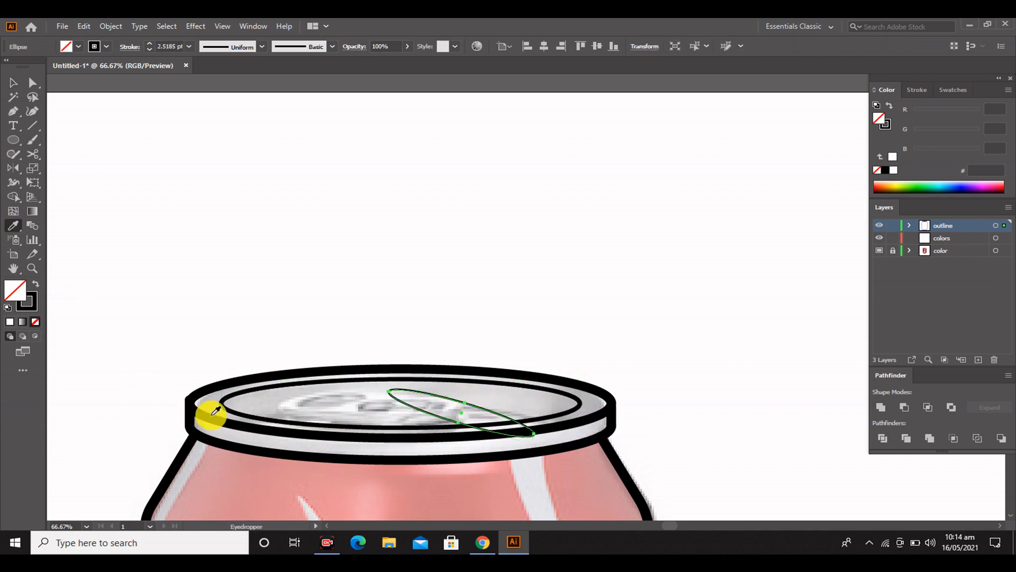
left_click(210, 415)
left_click(12, 84)
left_click(291, 304)
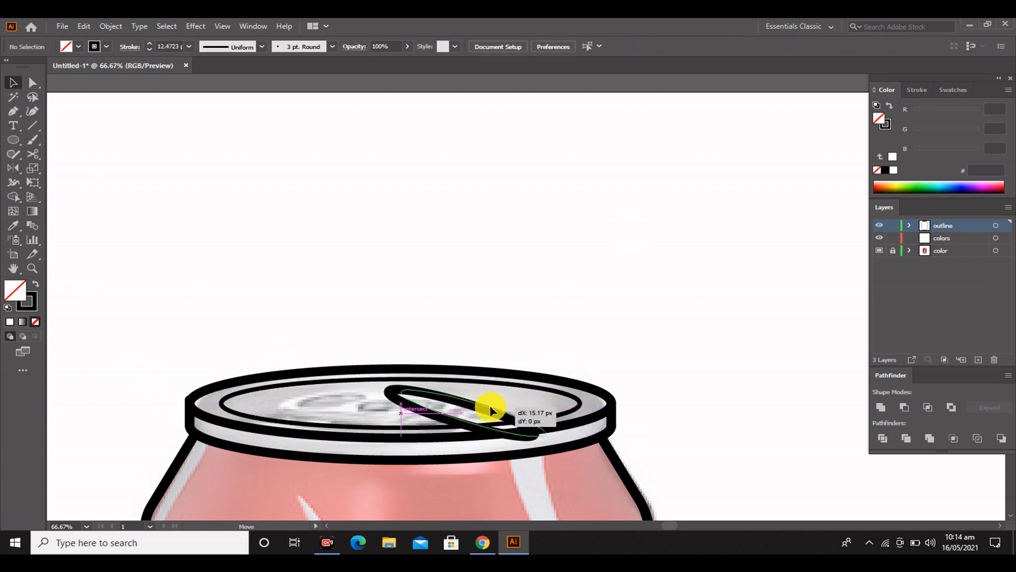
Shift the small tilted ellipse slightly on the lid and trim its part beyond the inner lid ellipse with the Shape Builder
left_click_drag(490, 407, 483, 407)
left_click(642, 297)
scroll(642, 298, "down", 1)
key("ctrl+a")
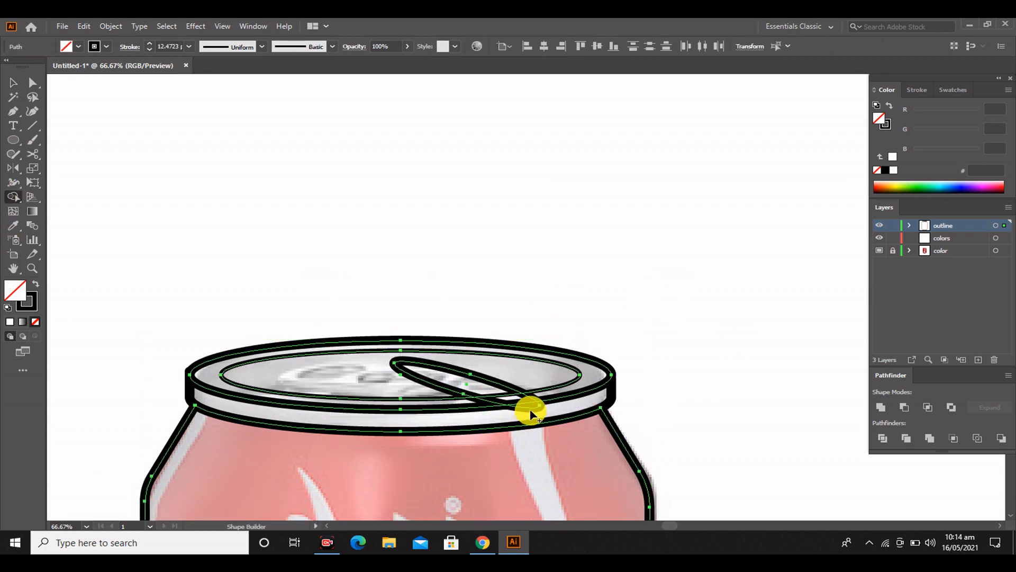
left_click(525, 406, "alt")
left_click(530, 397, "alt")
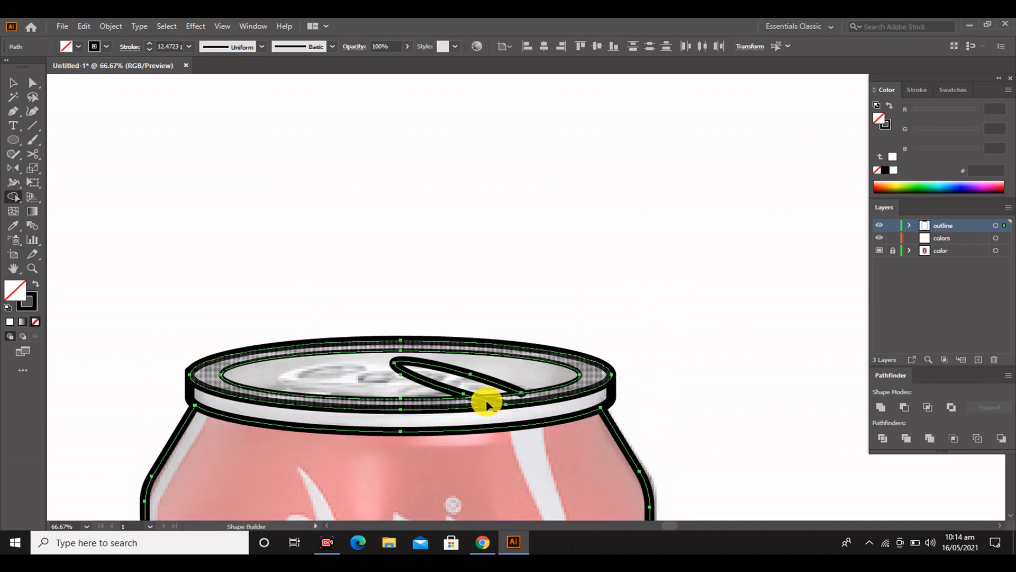
left_click(14, 83)
left_click(286, 265)
Match the trimmed tab outline's stroke to the thinner inner lid ellipse by sampling it with the Eyedropper
scroll(489, 394, "up", 2)
left_click(533, 401)
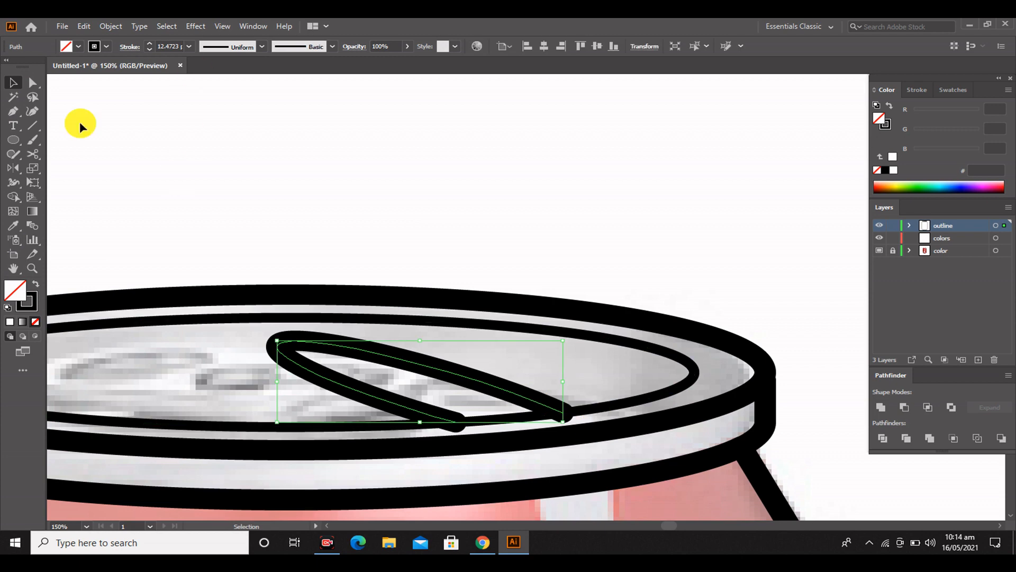
left_click(16, 226)
left_click(676, 389)
left_click(13, 83)
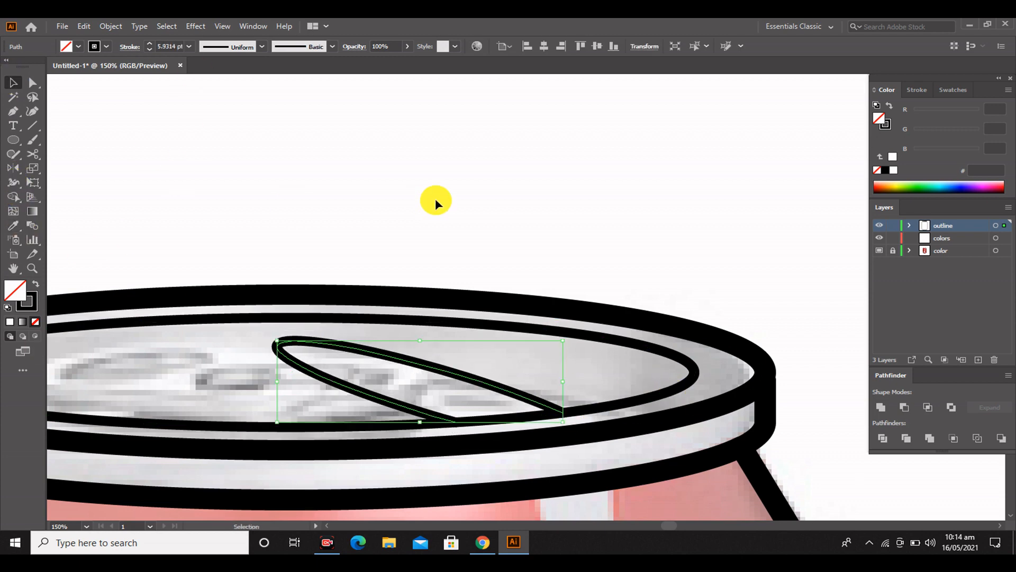
left_click(436, 199)
Draw a small ellipse over the hole inside the tilted tab outline
scroll(444, 211, "down", 1)
scroll(452, 282, "up", 1)
left_click_drag(413, 296, 572, 335)
scroll(503, 344, "up", 1)
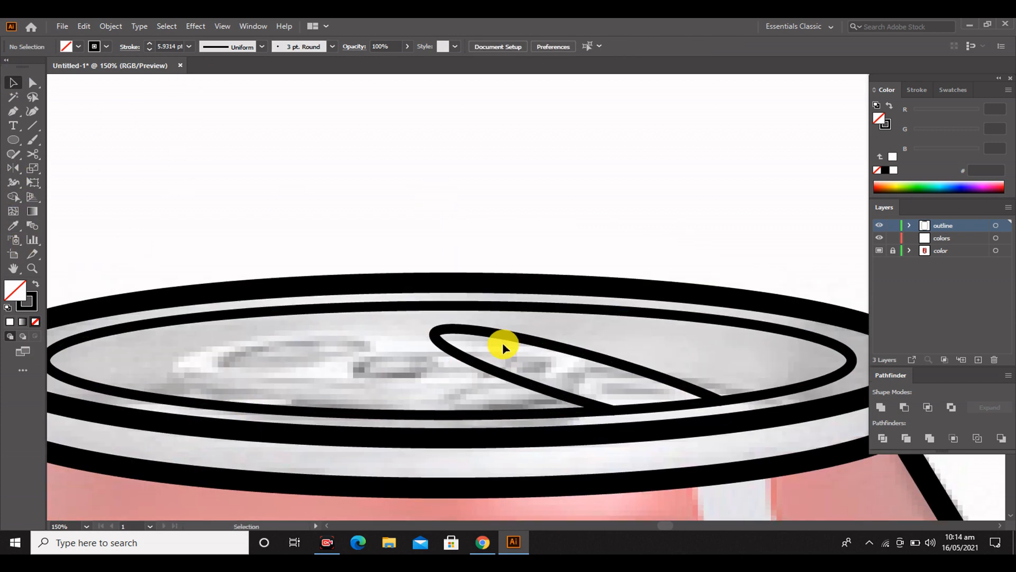
scroll(503, 349, "down", 2)
scroll(479, 347, "down", 1)
scroll(606, 363, "up", 1)
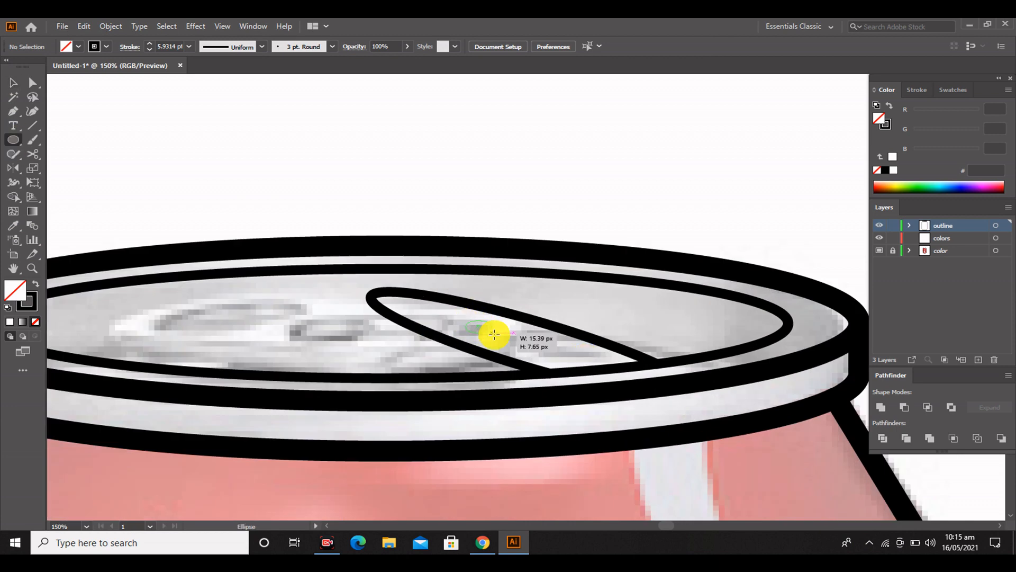
left_click_drag(494, 334, 510, 356)
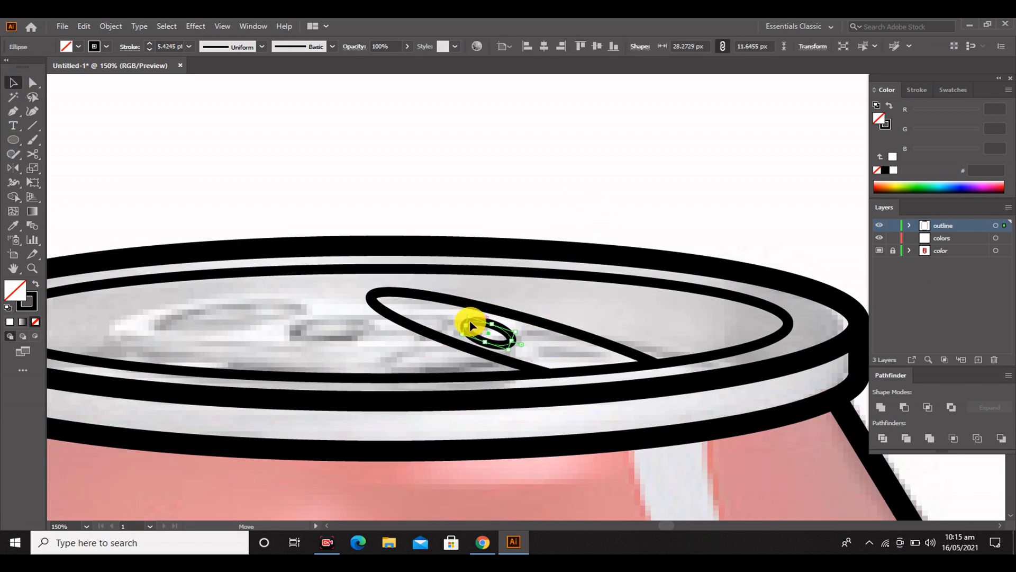
Scale down the small tilted hole ellipse and position it inside the upper part of the tab outline
left_click(490, 295)
scroll(485, 312, "down", 1)
left_click(483, 316)
left_click_drag(474, 311, 488, 295)
left_click(490, 275)
left_click(546, 199)
left_click(511, 151)
scroll(512, 151, "up", 1)
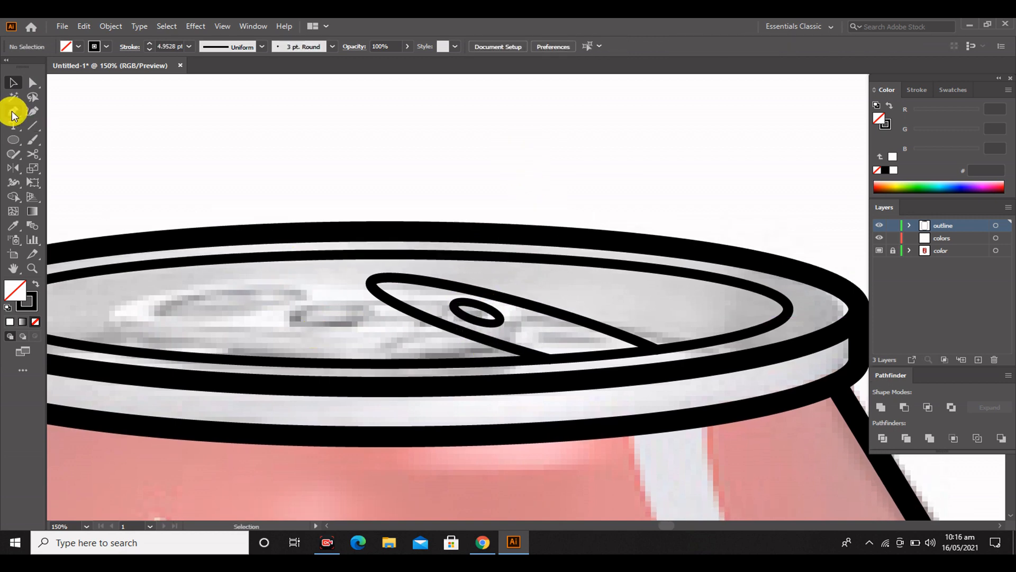
Draw a curved line with the Pen tool from the tab's lower-left edge down to the inner lid ellipse
left_click(391, 310)
left_click_drag(243, 355, 268, 417)
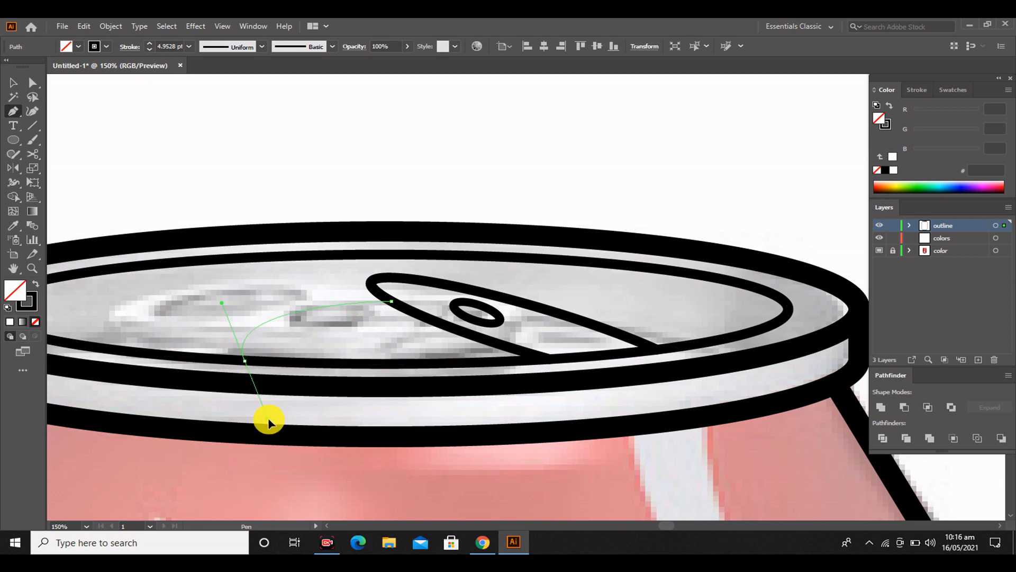
left_click(13, 82)
scroll(666, 317, "up", 2)
scroll(665, 313, "down", 1)
scroll(436, 355, "down", 1)
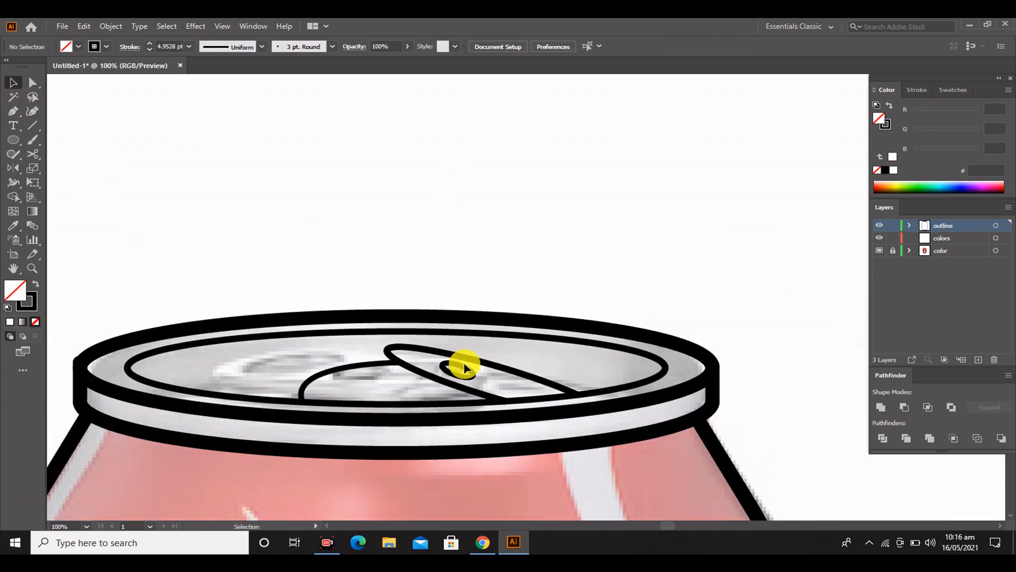
left_click(396, 332)
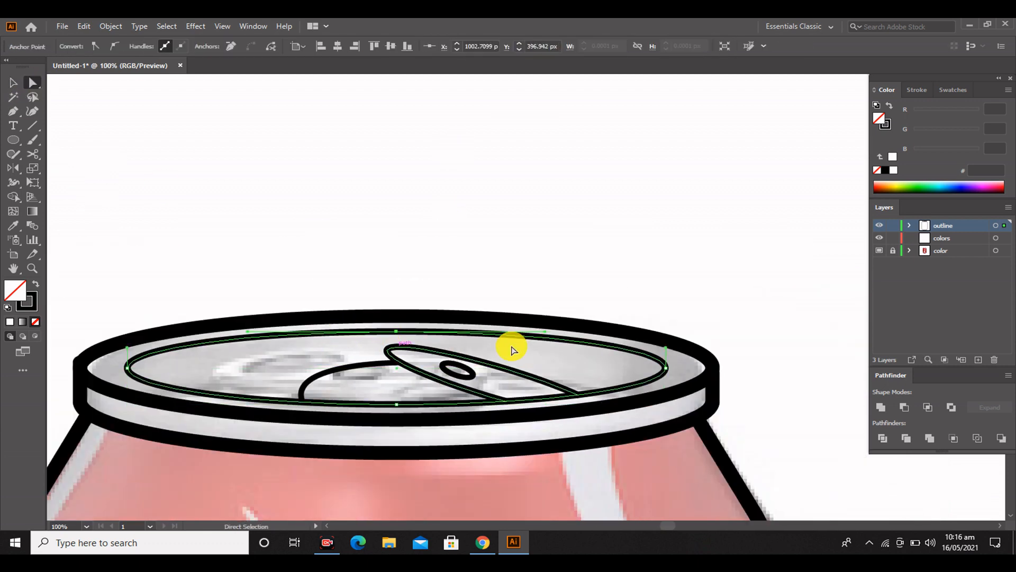
left_click(12, 81)
left_click(570, 248)
Copy the thick lid rim ellipse down to the can's shoulders and enlarge it to about 696 × 96 px
scroll(570, 248, "down", 5)
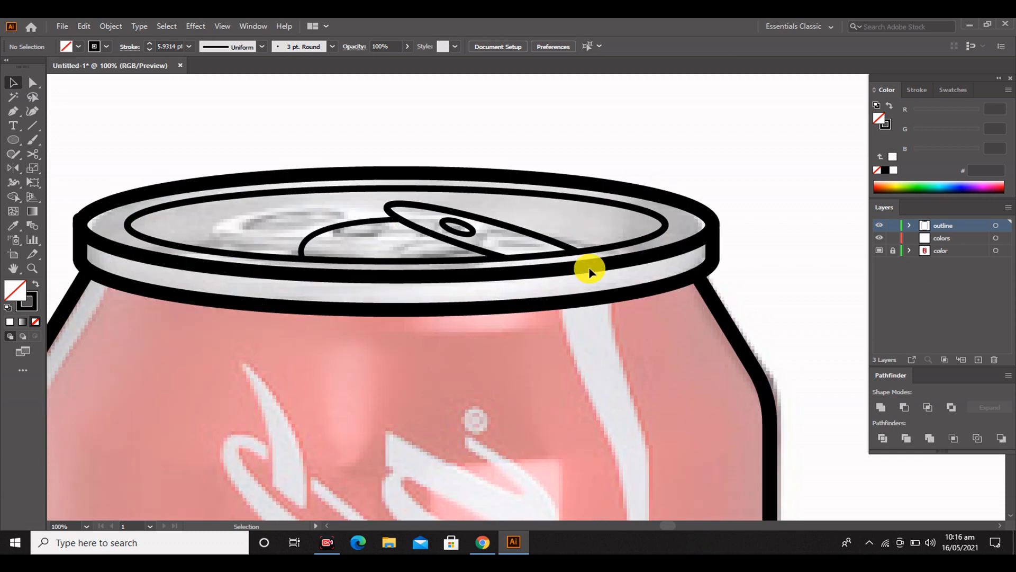
left_click(588, 267)
scroll(464, 370, "down", 1)
scroll(464, 373, "down", 1)
left_click_drag(478, 295, 479, 419)
left_click_drag(630, 368, 688, 373)
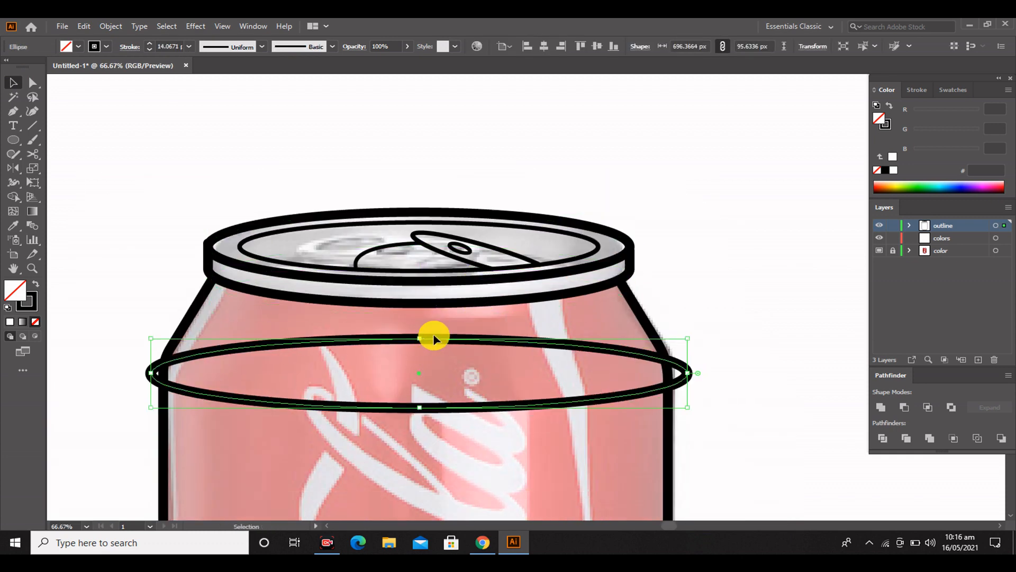
left_click_drag(434, 337, 490, 313)
left_click(769, 298)
Remove the shoulder ellipse's overhanging ends and upper half with the Shape Builder, leaving only its lower arc inside the body outline
left_click_drag(147, 260, 694, 415)
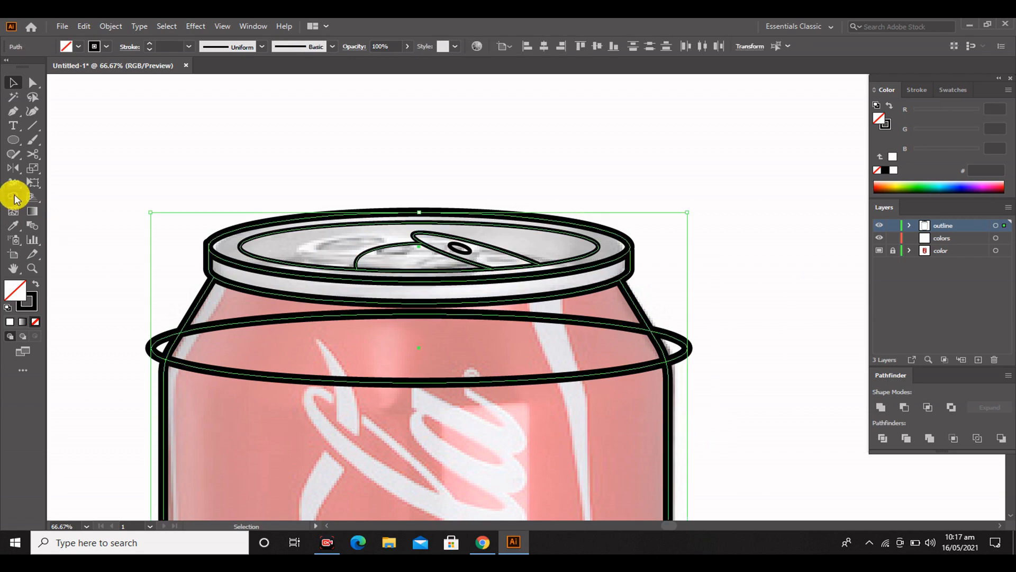
left_click(14, 199)
left_click(156, 340, "alt")
left_click(238, 324, "alt")
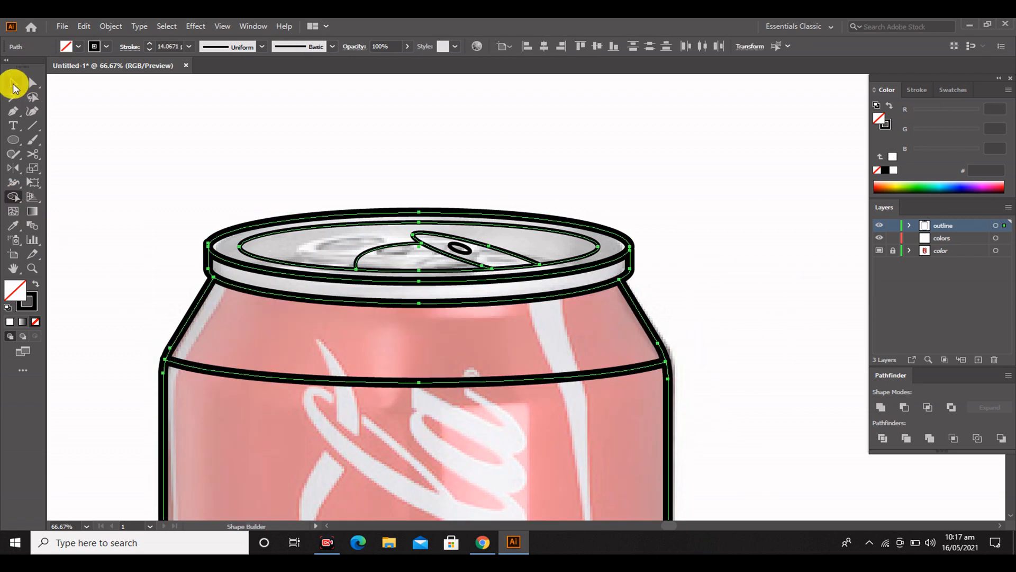
left_click(13, 85)
left_click(174, 154)
scroll(438, 263, "down", 1)
left_click(223, 196)
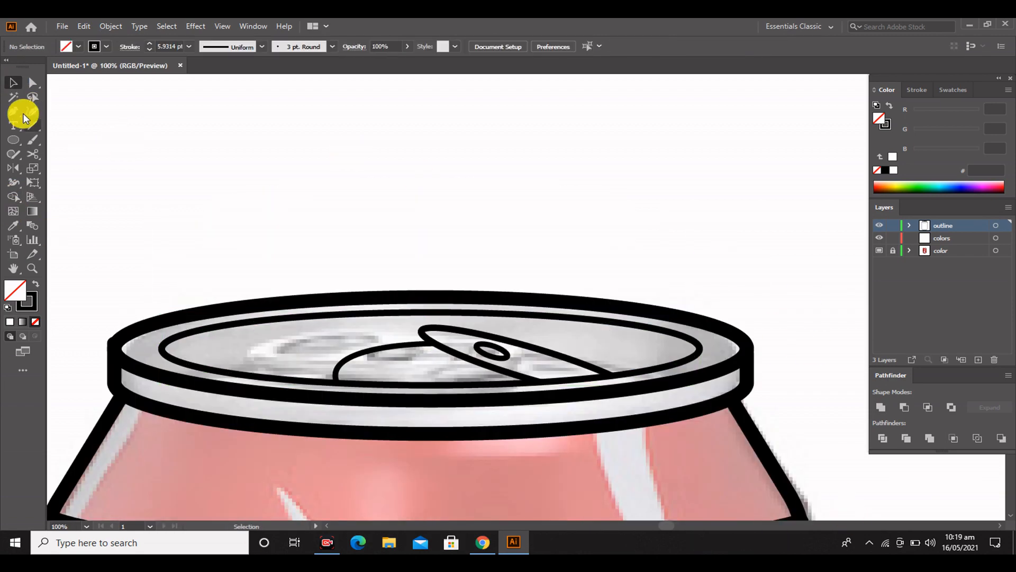
Select the upper-right segment of the inner lid ellipse with the Lasso tool and delete it
left_click(33, 97)
scroll(428, 336, "up", 1)
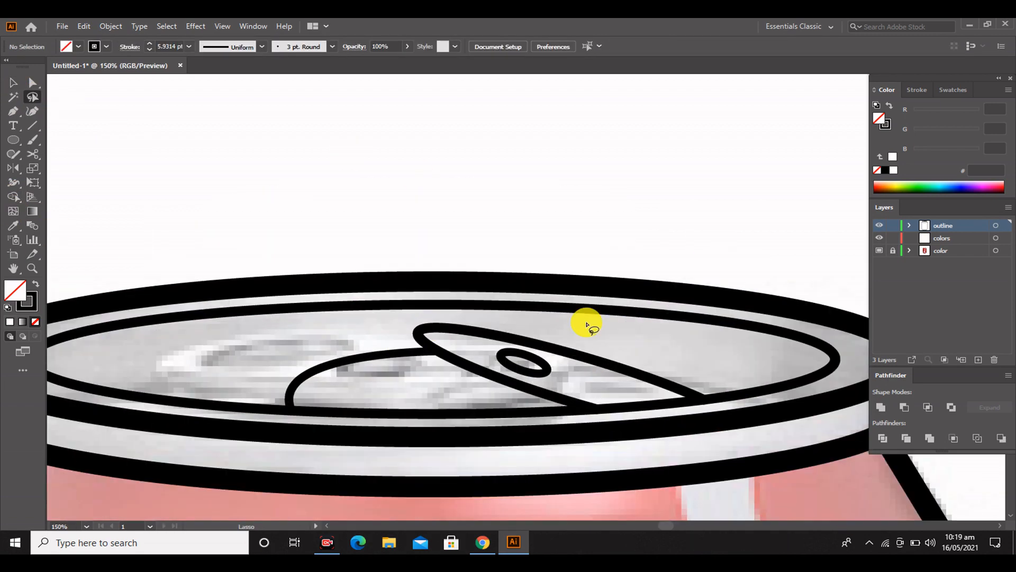
scroll(529, 322, "up", 1)
left_click_drag(487, 324, 522, 352)
key("Delete")
scroll(302, 356, "down", 1)
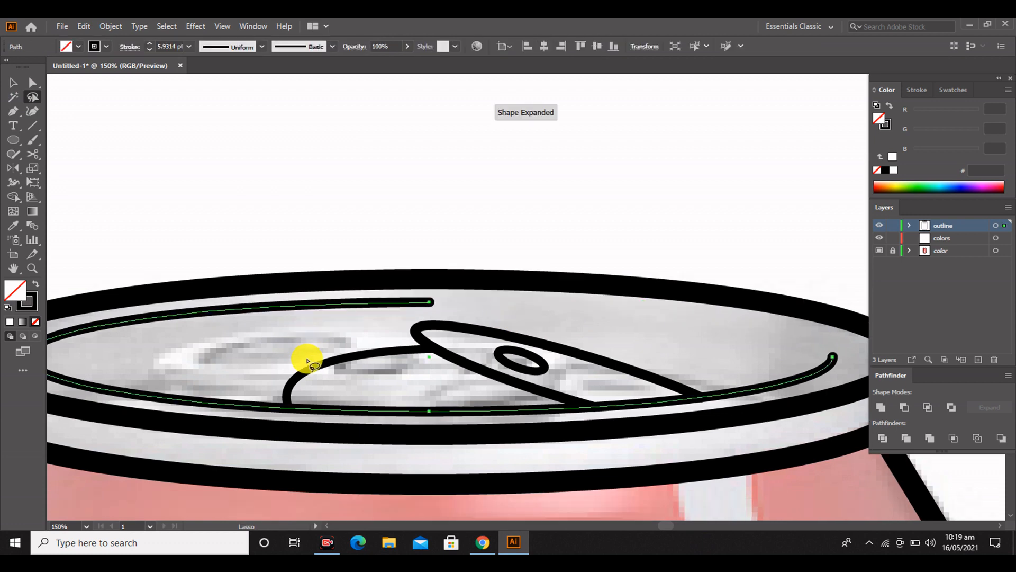
Try to delete the left portion of the inner lid line with the Lasso tool
scroll(159, 350, "left", 4)
left_click_drag(139, 362, 191, 382)
key("Delete")
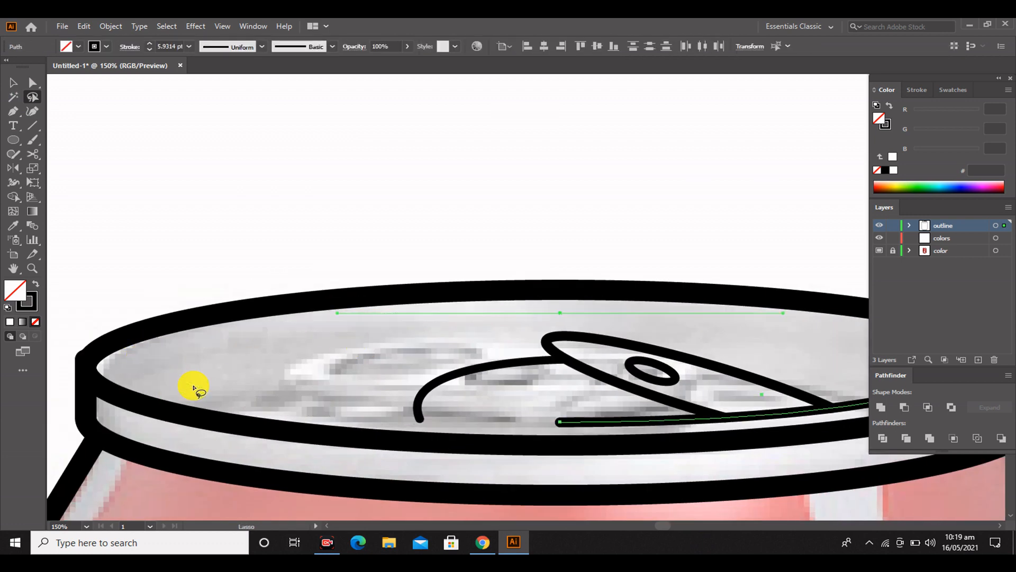
key("ctrl+z")
left_click(12, 85)
left_click(524, 220)
Try to narrow the stroke at the inner lid line's open upper end with the Width tool
scroll(529, 275, "down", 1)
left_click_drag(608, 343, 505, 391)
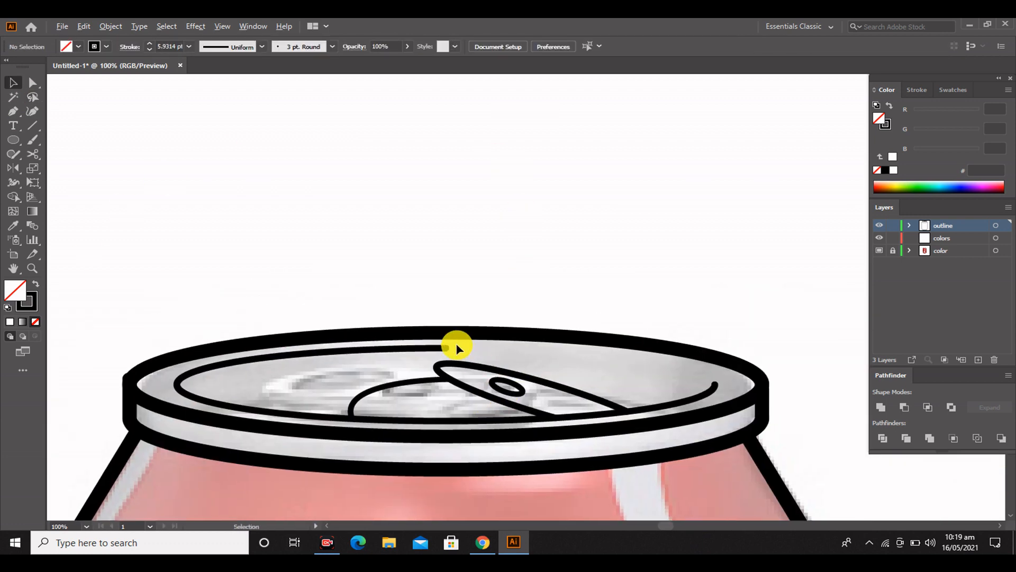
scroll(456, 344, "up", 1)
key("shift+w")
left_click_drag(443, 351, 442, 347)
scroll(503, 272, "down", 1)
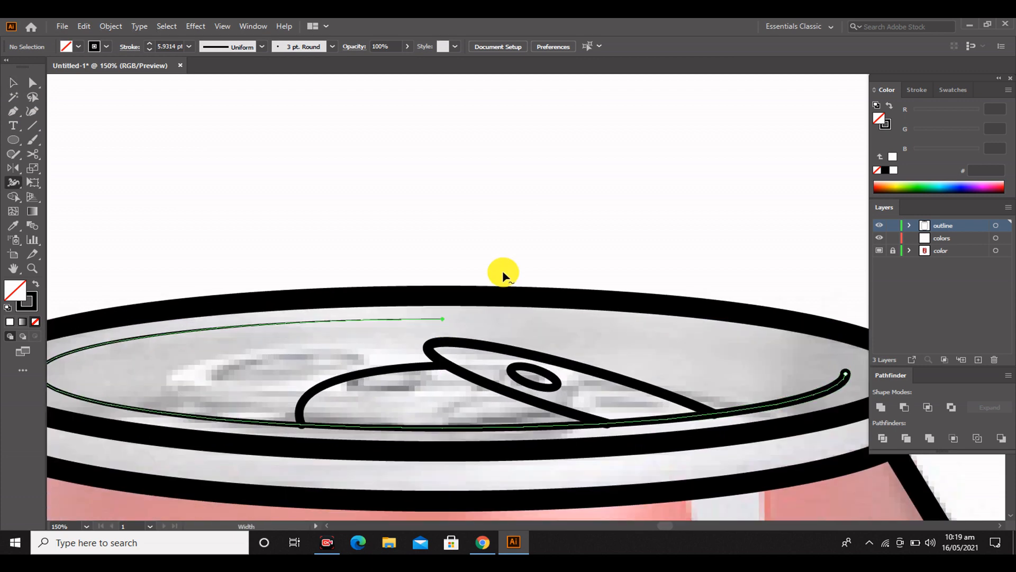
key("ctrl+z")
Taper both open ends of the inner lid line with the Width tool, keeping full stroke width between them
left_click_drag(337, 322, 337, 328)
left_click_drag(443, 322, 442, 320)
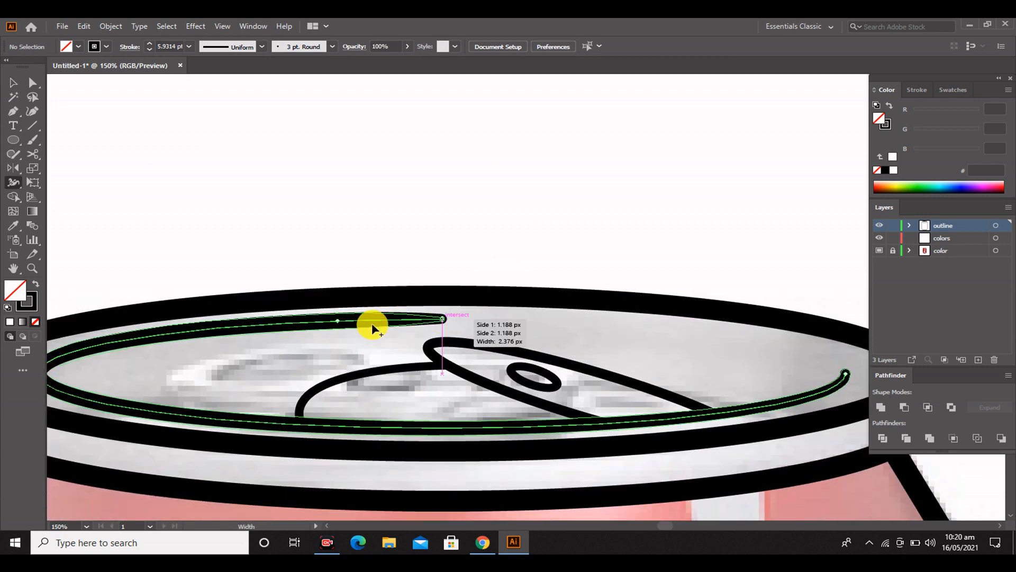
left_click_drag(338, 328, 337, 323)
scroll(851, 350, "down", 1)
left_click_drag(757, 394, 758, 397)
left_click_drag(848, 361, 846, 360)
scroll(841, 358, "up", 1)
scroll(452, 250, "down", 3)
scroll(452, 249, "down", 2)
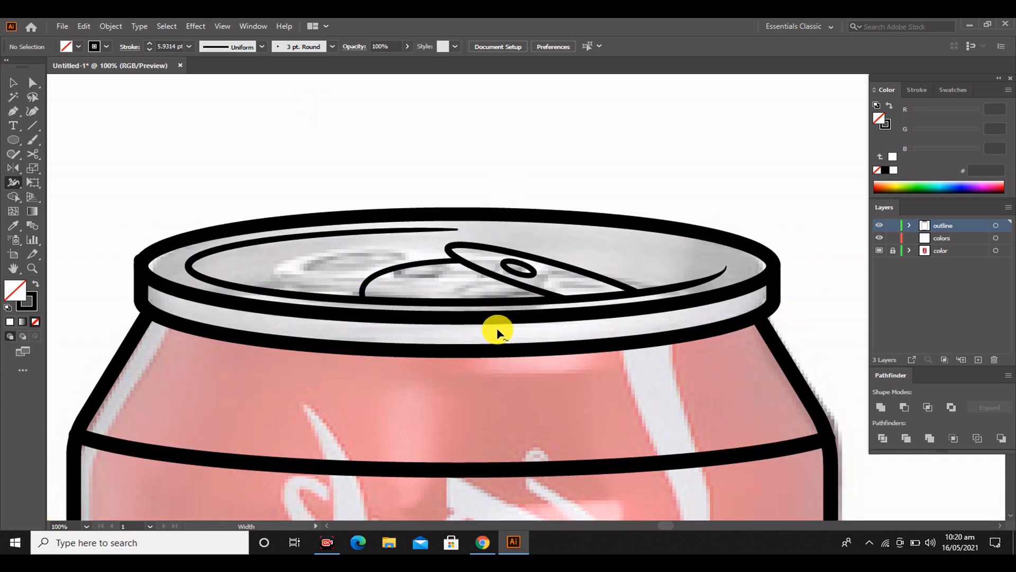
Draw two closed four-sided shapes with the Pen tool across the left and right parts of the shoulder line
scroll(472, 456, "up", 1)
scroll(537, 427, "down", 1)
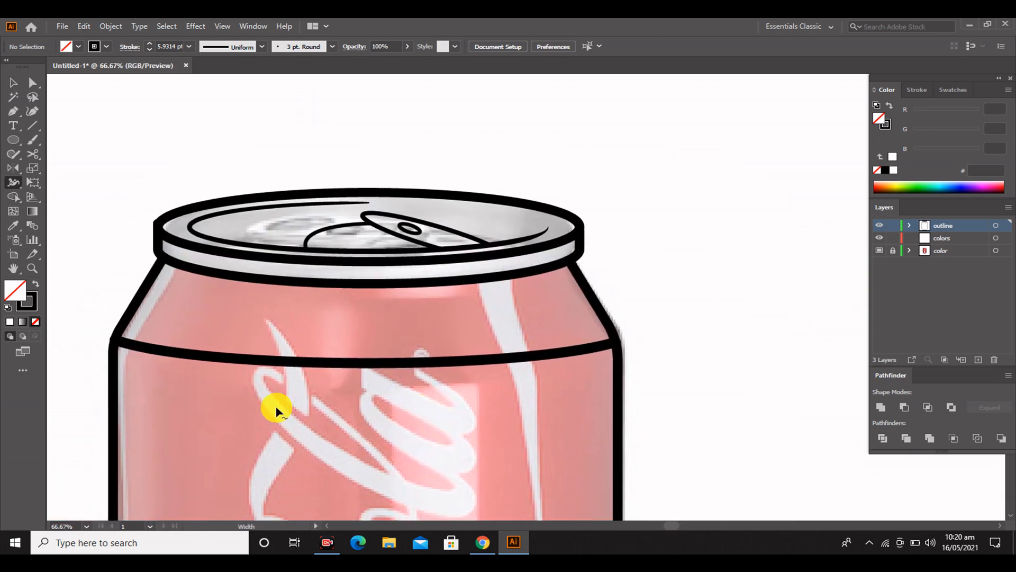
left_click(523, 331)
left_click(538, 395)
left_click(448, 405)
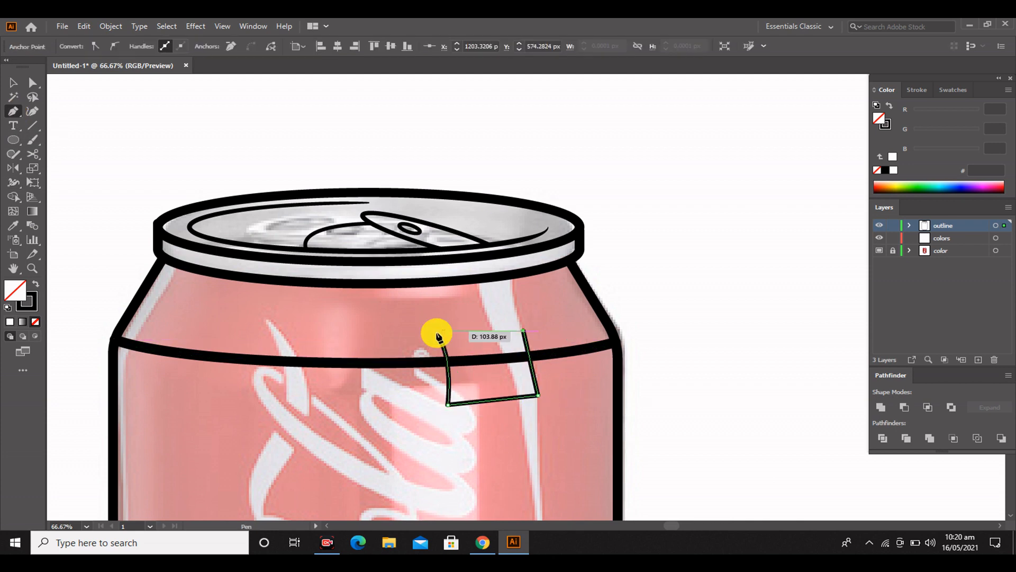
left_click(195, 319)
left_click(273, 327)
left_click(263, 425)
left_click(182, 410)
left_click(196, 319)
key("v")
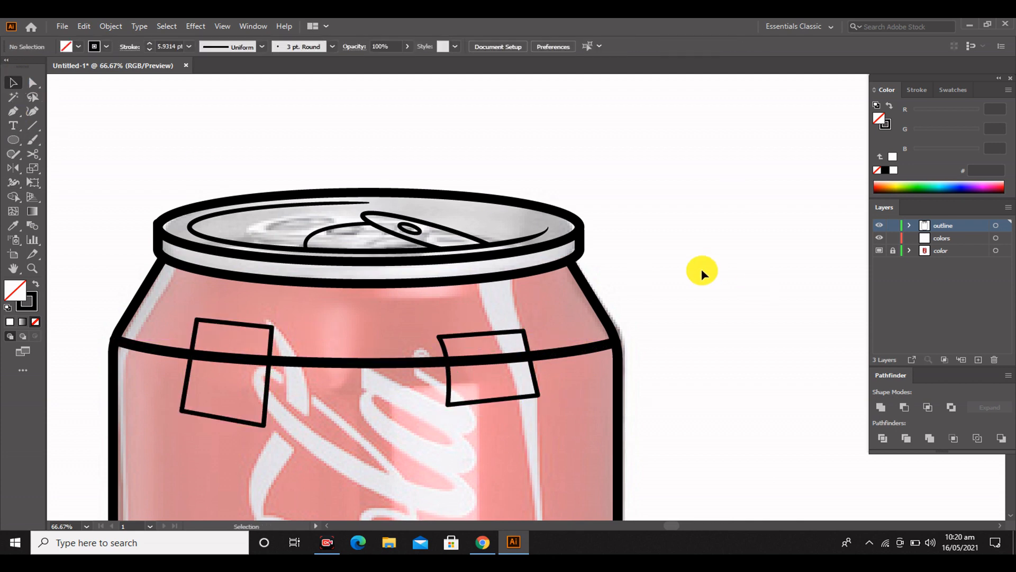
key("ctrl+a")
left_click(13, 196)
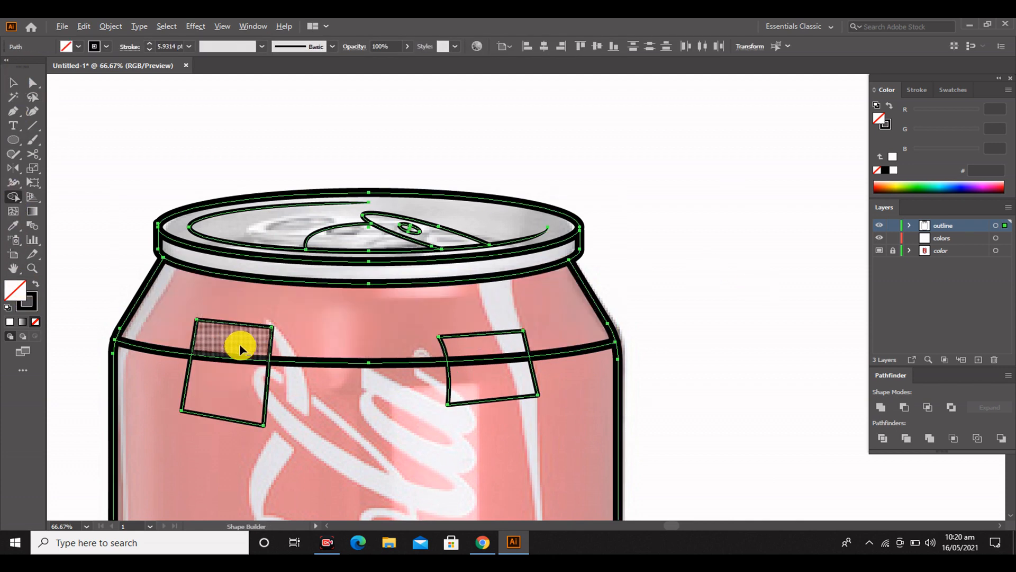
left_click(14, 82)
left_click(130, 207)
Swap the fill and stroke of both four-sided shapes to give them a solid black fill
left_click(234, 324)
left_click(36, 284)
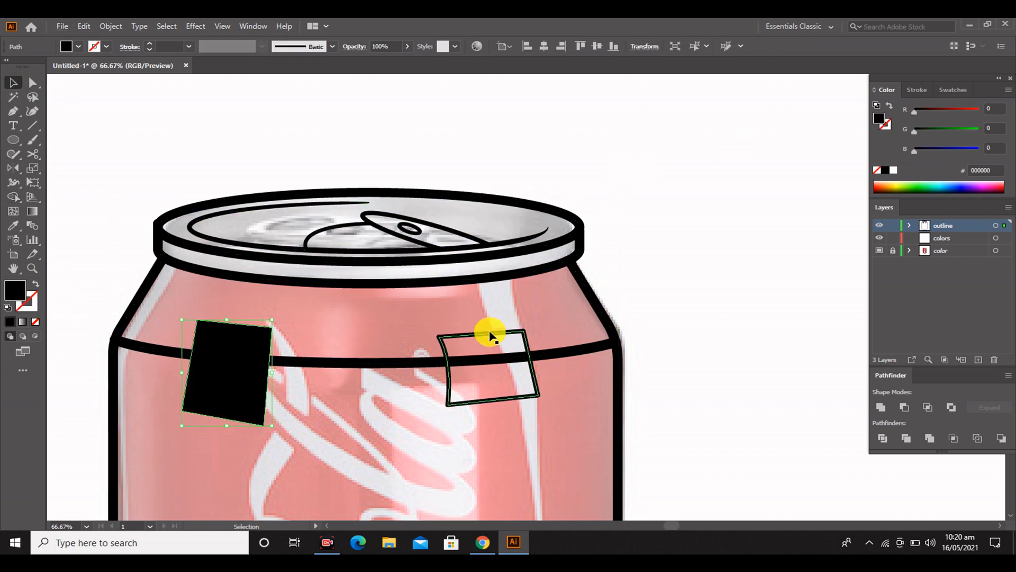
left_click(490, 333)
left_click(37, 284)
Cut two gaps into the shoulder line with the Shape Builder by merging and removing the two four-sided shapes
key("ctrl+a")
left_click(13, 196)
left_click_drag(243, 333, 233, 387)
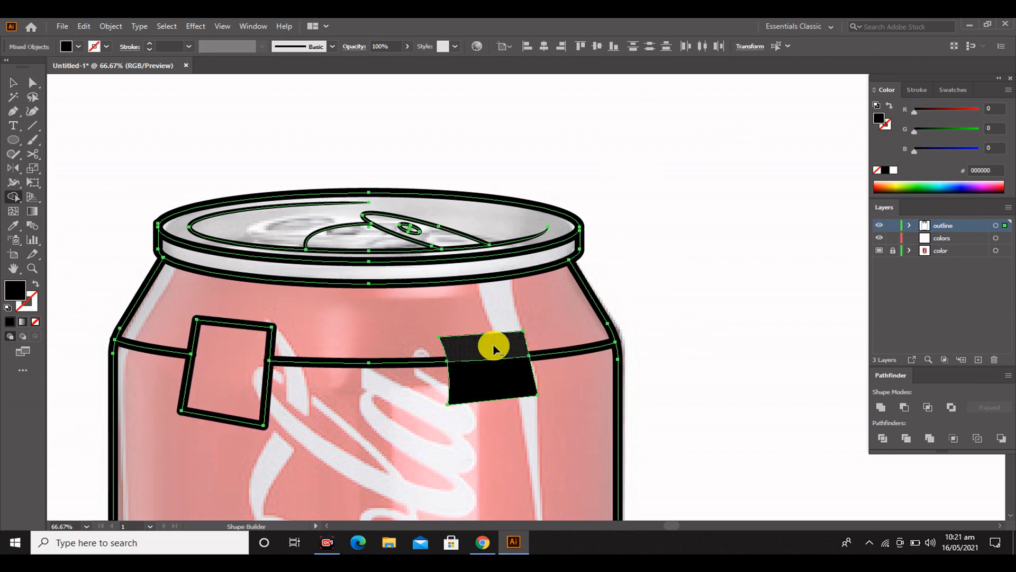
left_click_drag(493, 347, 494, 379)
left_click(501, 332, "alt")
left_click(506, 399, "alt")
left_click(221, 417, "alt")
left_click(234, 323, "alt")
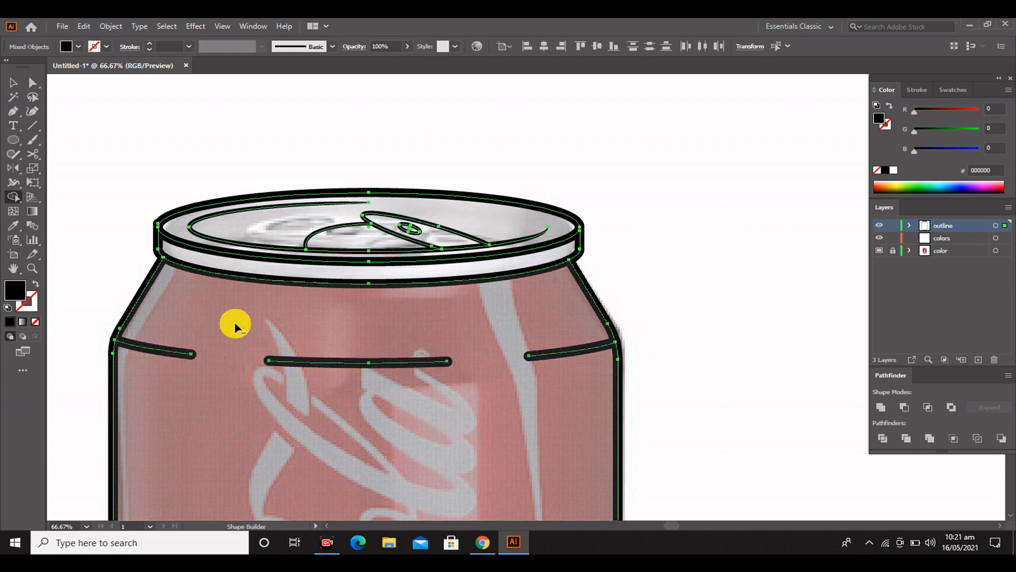
key("v")
left_click(683, 295)
Taper the inner ends of the two outer shoulder line segments and the right end of the middle one with the Width tool
scroll(684, 295, "up", 1)
left_click(14, 183)
left_click_drag(530, 385, 529, 389)
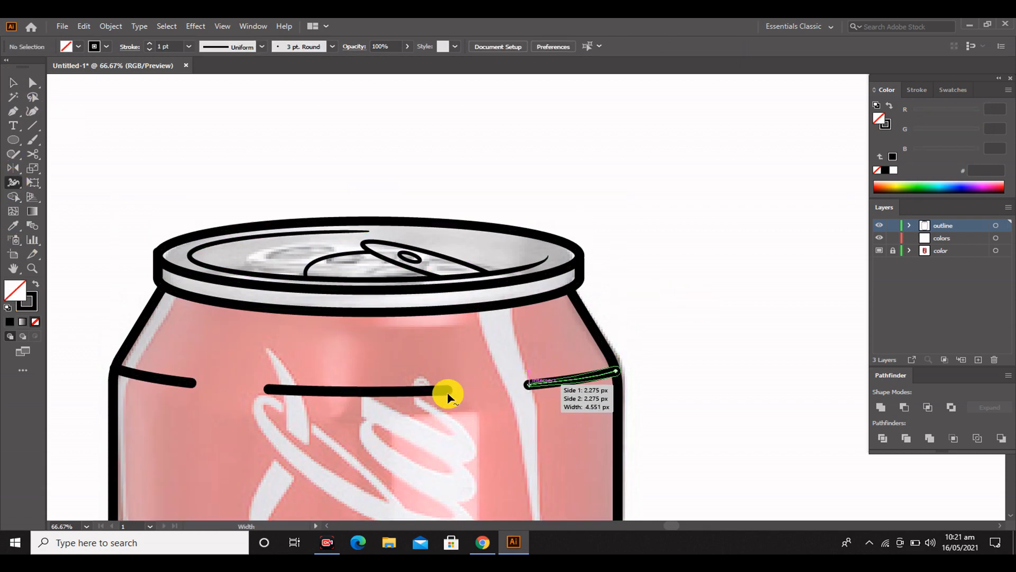
left_click_drag(450, 388, 447, 392)
left_click_drag(192, 381, 191, 387)
left_click(14, 83)
left_click(735, 265)
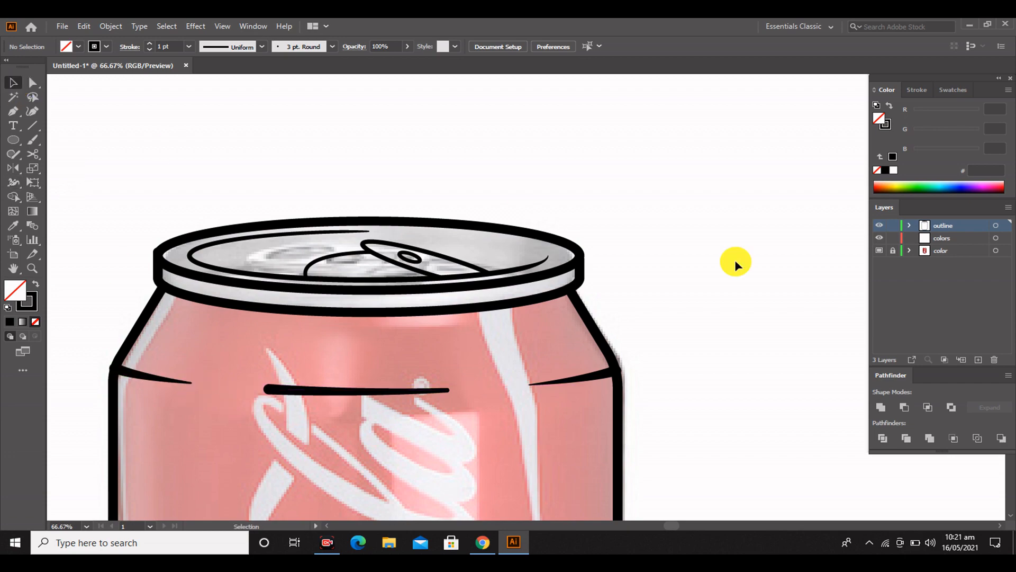
Thicken the tab outline and the curved line beside it together to a stroke of 6.9697 pt
scroll(359, 388, "down", 5)
scroll(373, 413, "up", 2)
scroll(370, 418, "up", 1)
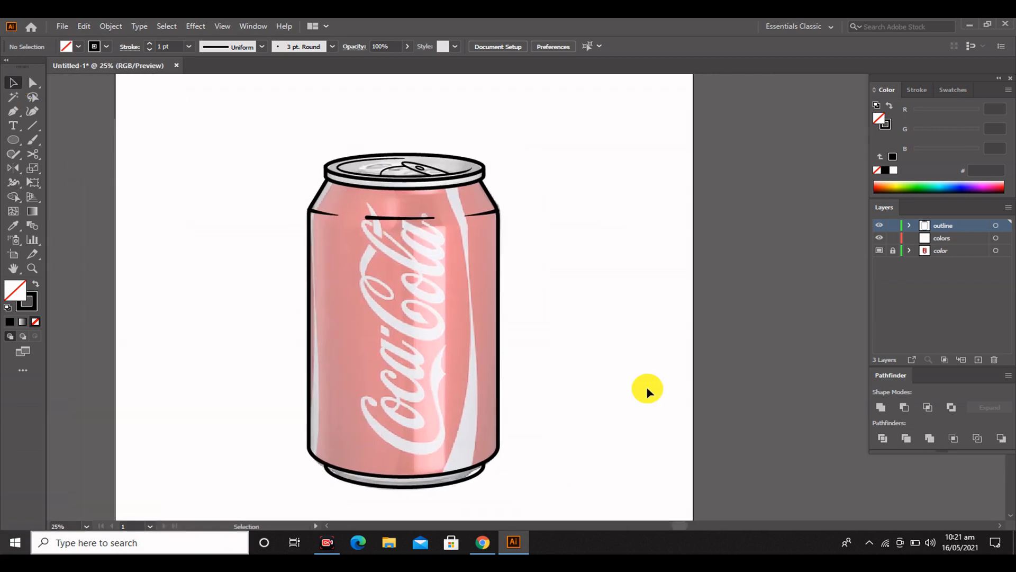
scroll(470, 256, "up", 5)
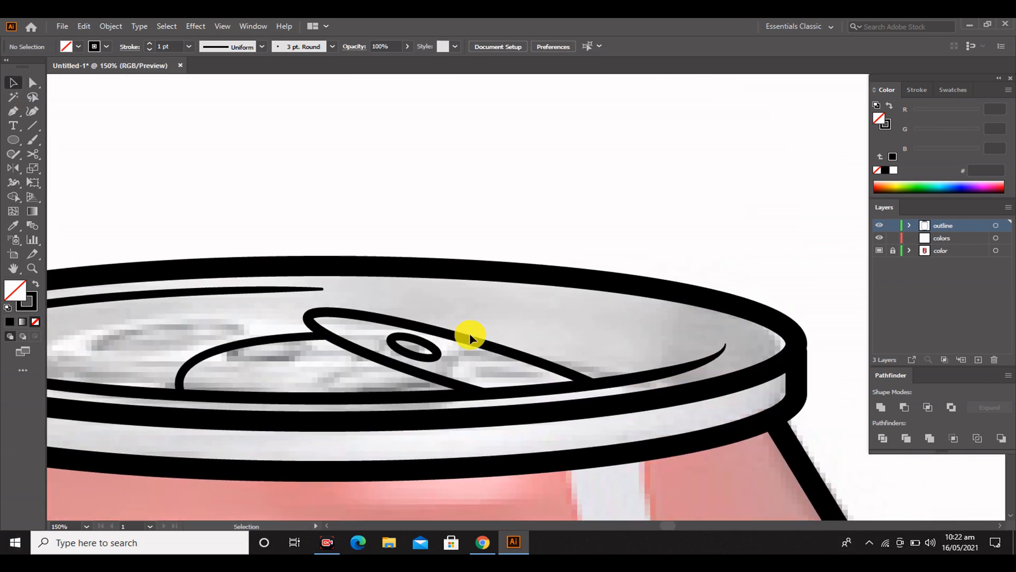
left_click(324, 362)
key("i")
left_click(451, 257)
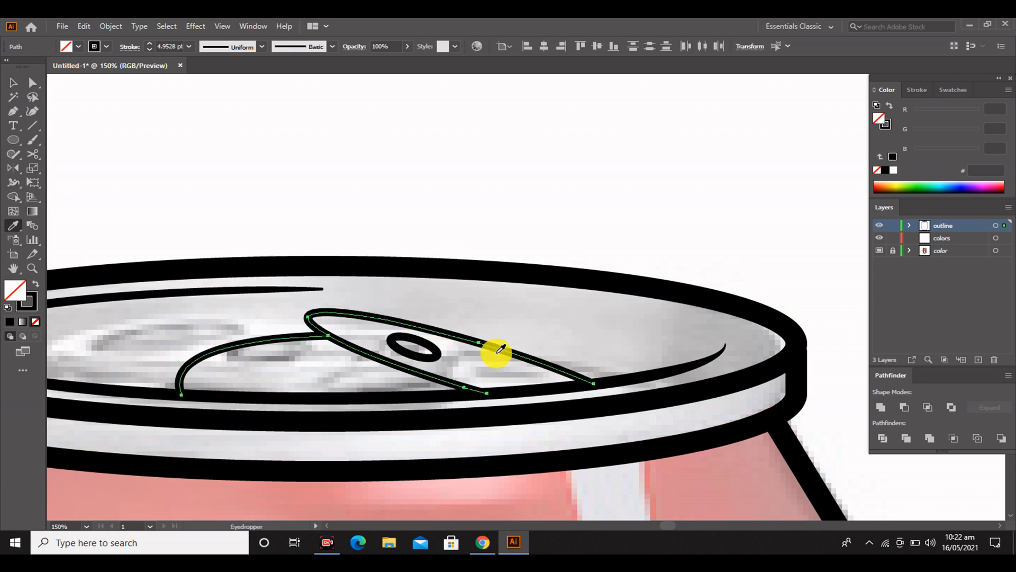
left_click(468, 463)
left_click(405, 421)
left_click(344, 395)
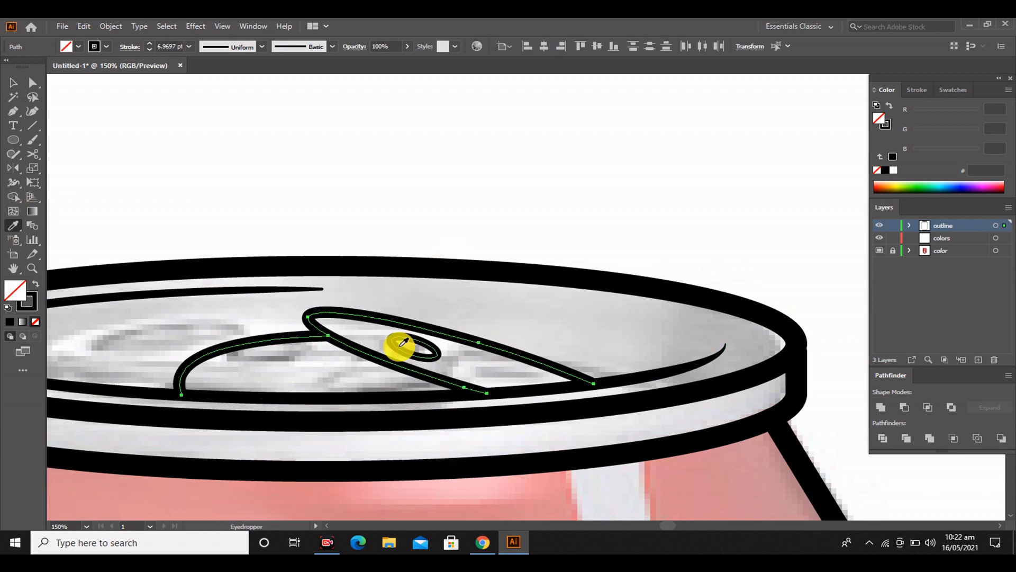
Sample the small hole ellipse's outline with the Eyedropper for the tab strokes and clear the selection
left_click(400, 345)
left_click(13, 82)
key("ctrl+shift+a")
scroll(474, 419, "down", 4)
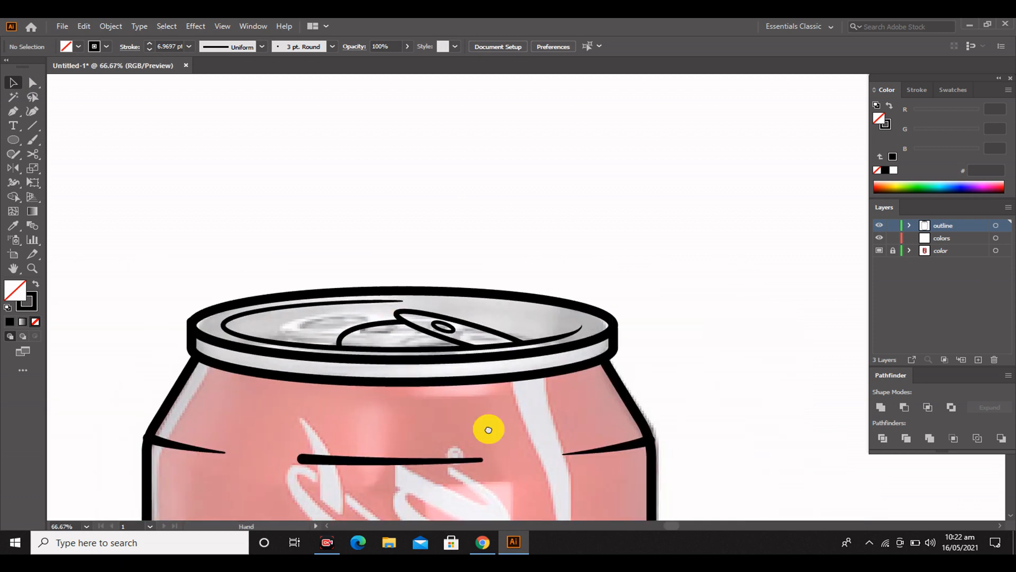
Copy the can body outline onto the colors layer and fill the copy with solid red
scroll(579, 297, "down", 1)
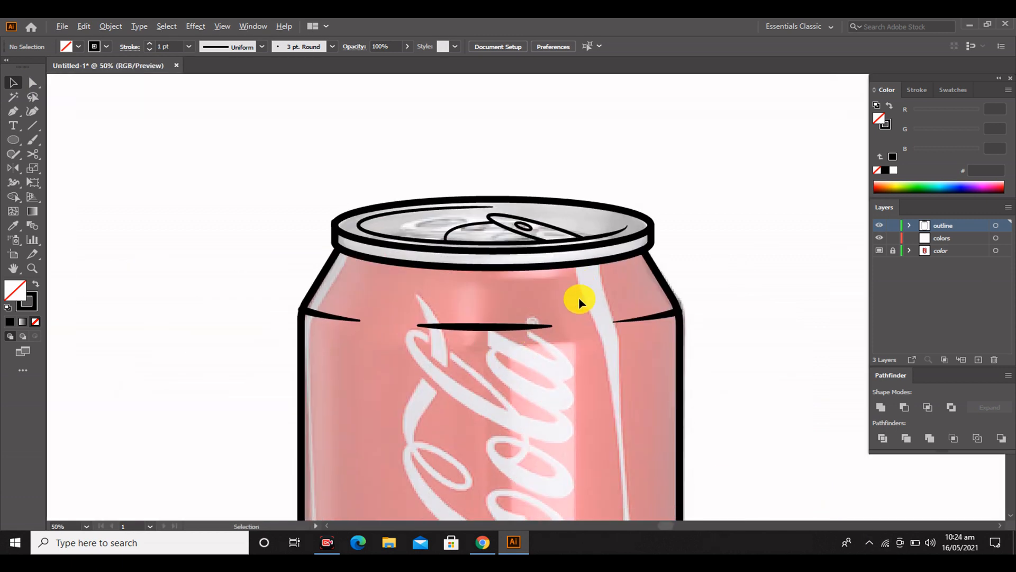
scroll(579, 297, "down", 3)
scroll(467, 347, "up", 2)
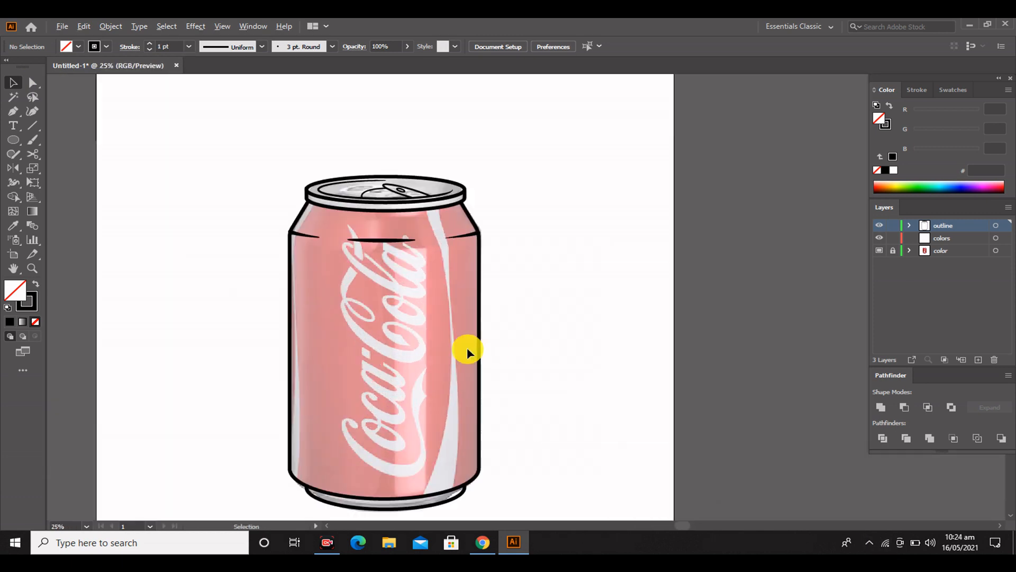
scroll(412, 346, "down", 3)
scroll(412, 344, "down", 1)
left_click(476, 344)
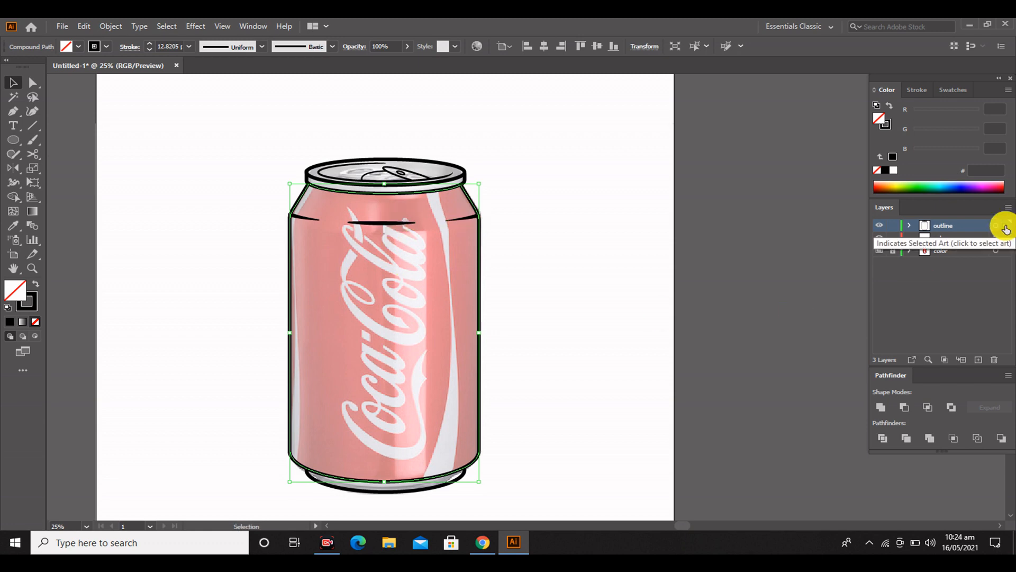
left_click_drag(1005, 227, 1004, 238)
left_click(79, 47)
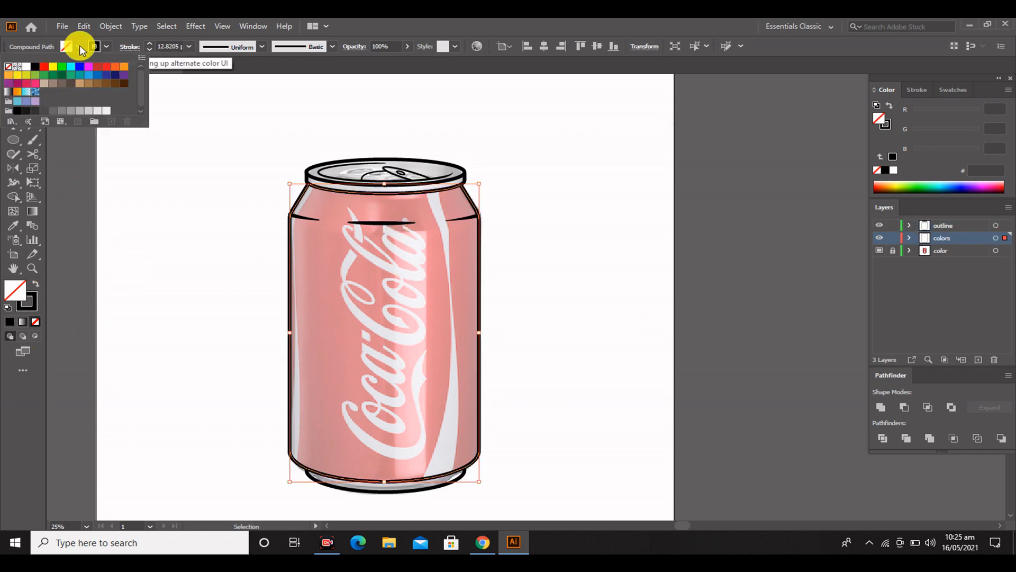
left_click(46, 66)
left_click(180, 259)
left_click(205, 231)
scroll(466, 418, "down", 1)
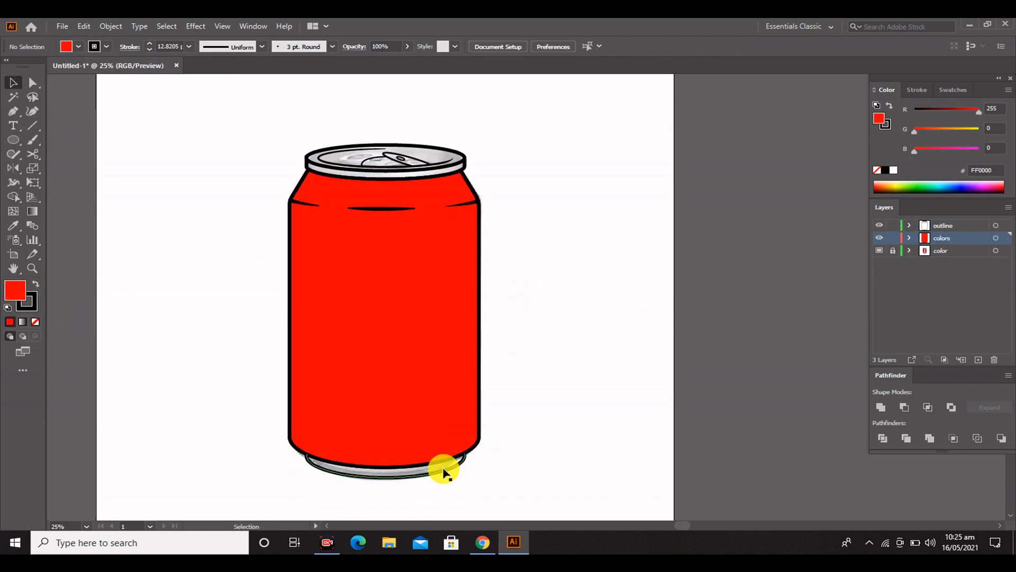
Copy the can's base outline onto the colors layer, fill it with gray and send it backward behind the red body
left_click(444, 473)
left_click_drag(1005, 228, 1004, 238)
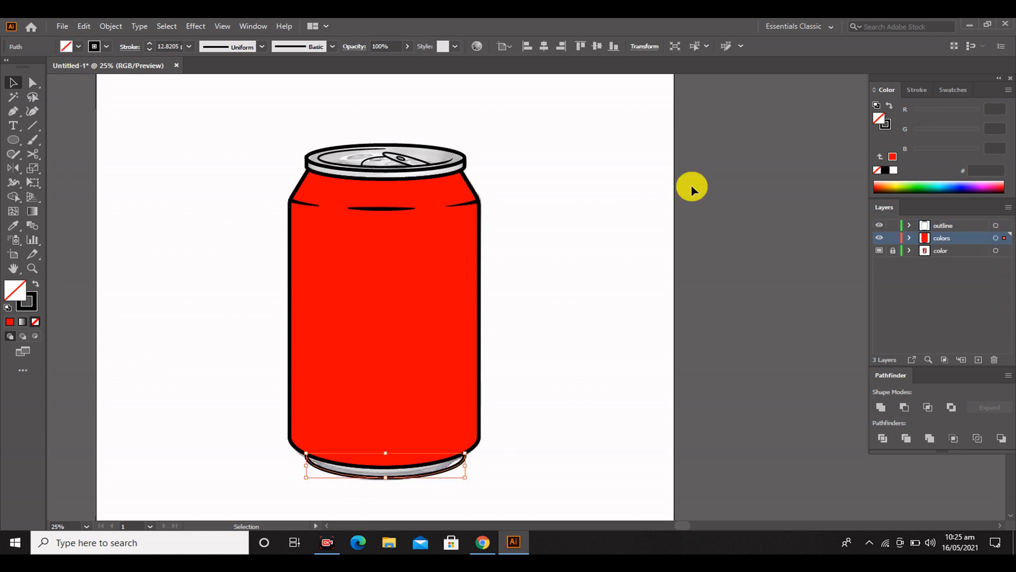
left_click(945, 90)
left_click(939, 171)
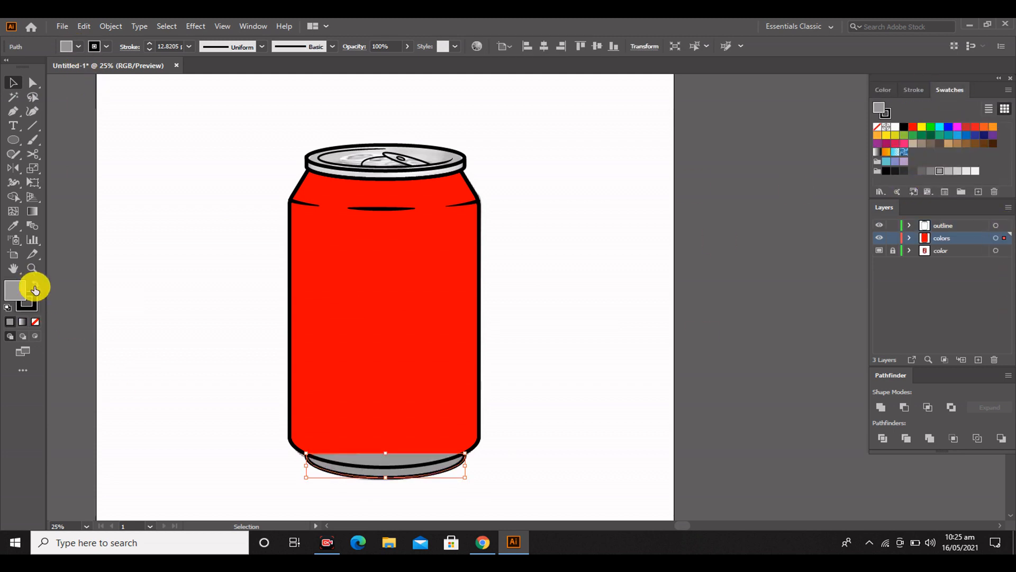
right_click(397, 479)
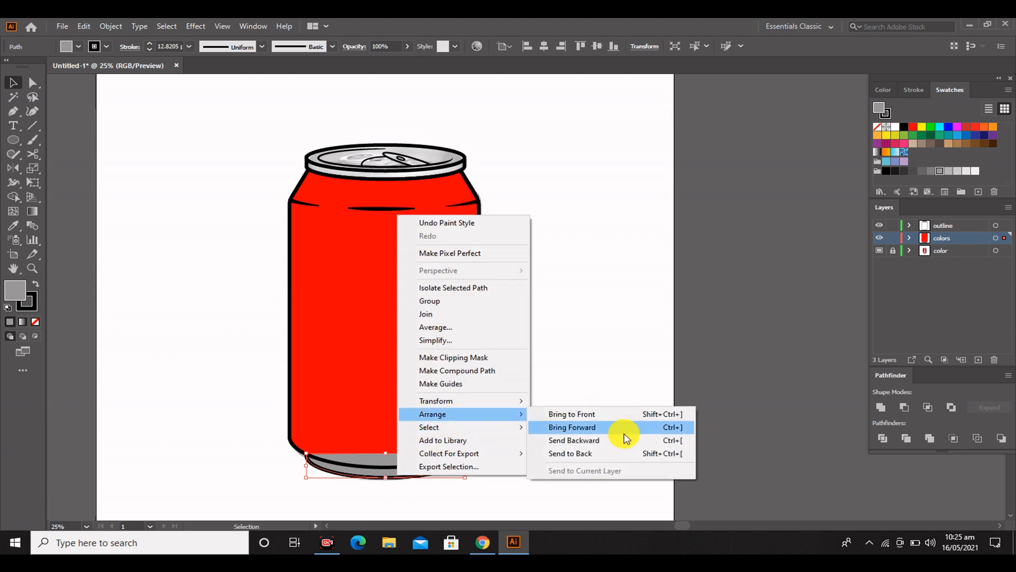
left_click(611, 440)
left_click(524, 373)
scroll(483, 257, "up", 2)
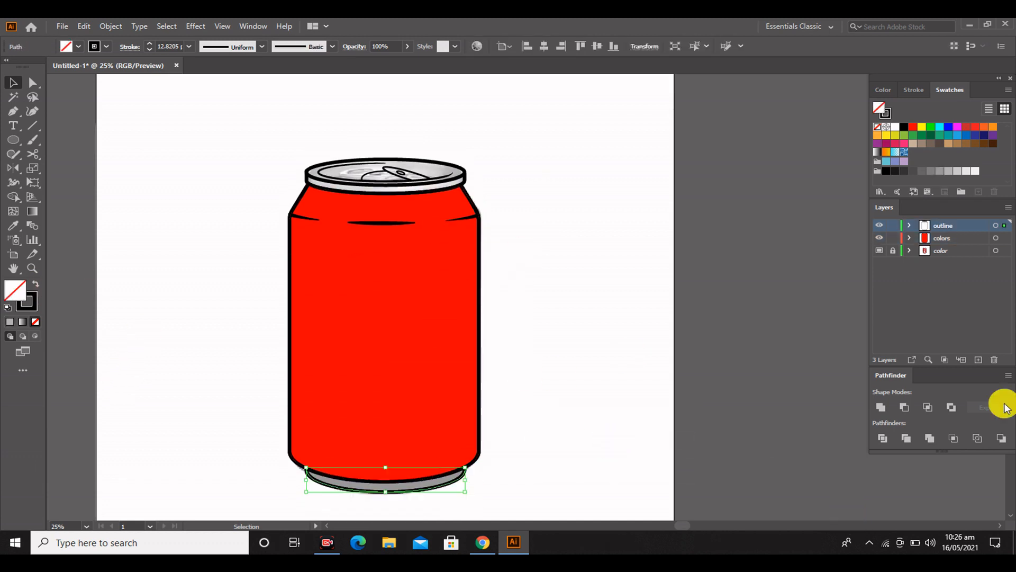
Trace the visible base band with the Pen tool on the colors layer as a closed, strokeless shape in gray R=179 G=179 B=179
left_click_drag(1004, 242, 1004, 238)
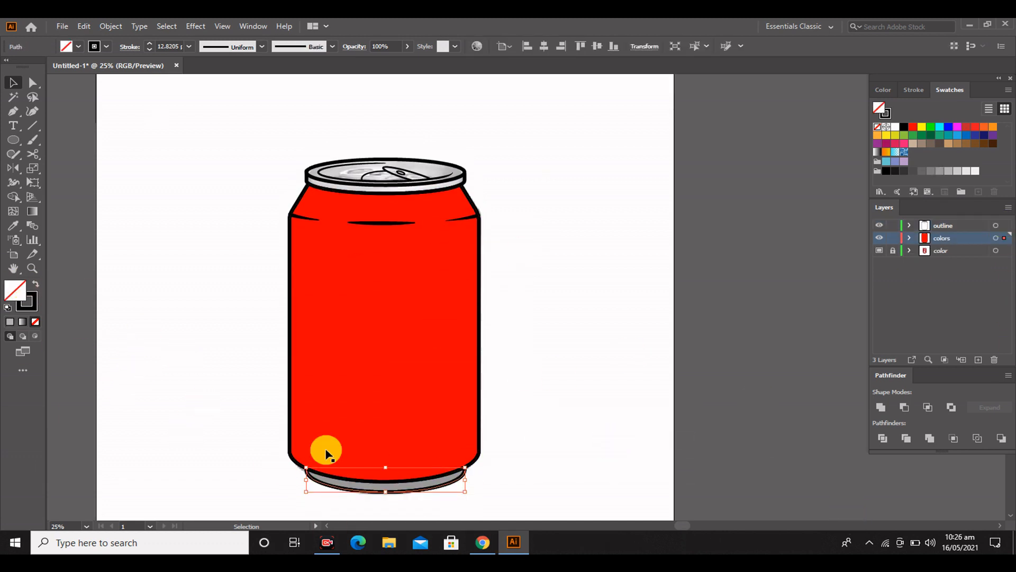
scroll(325, 449, "up", 3)
left_click(14, 112)
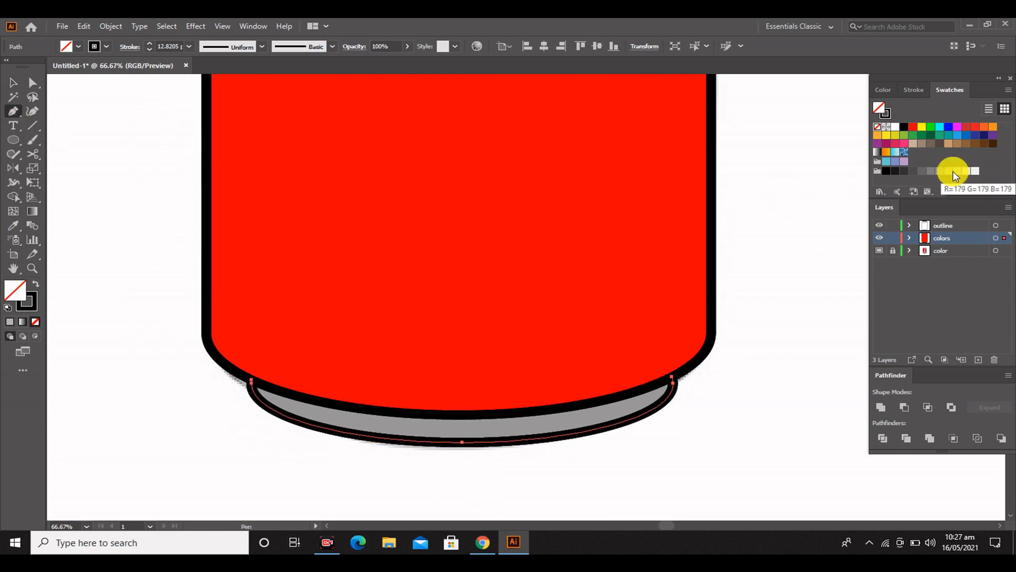
left_click(955, 172)
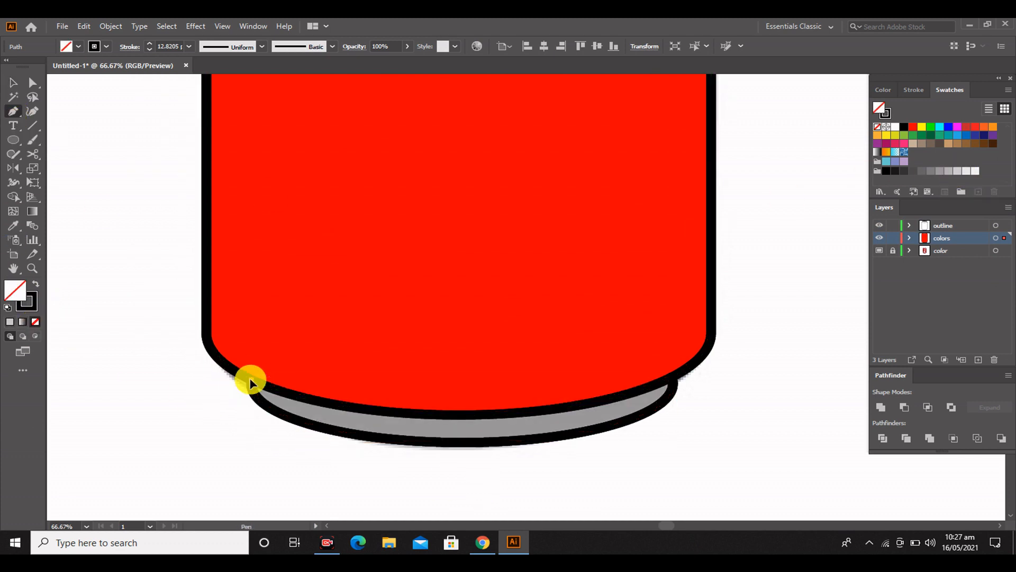
key("ctrl+z")
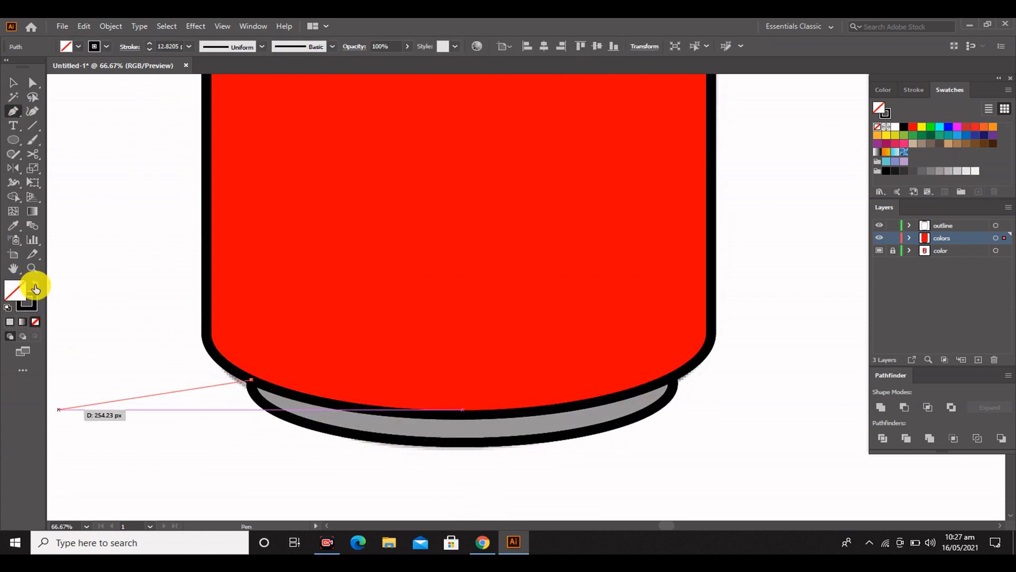
left_click(36, 284)
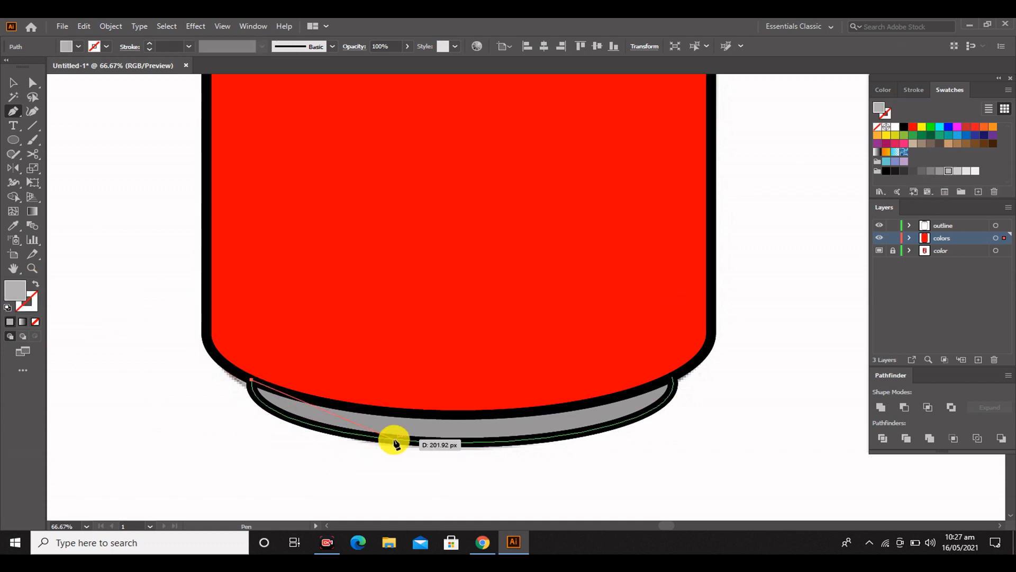
left_click_drag(531, 449, 531, 450)
left_click_drag(673, 379, 359, 415)
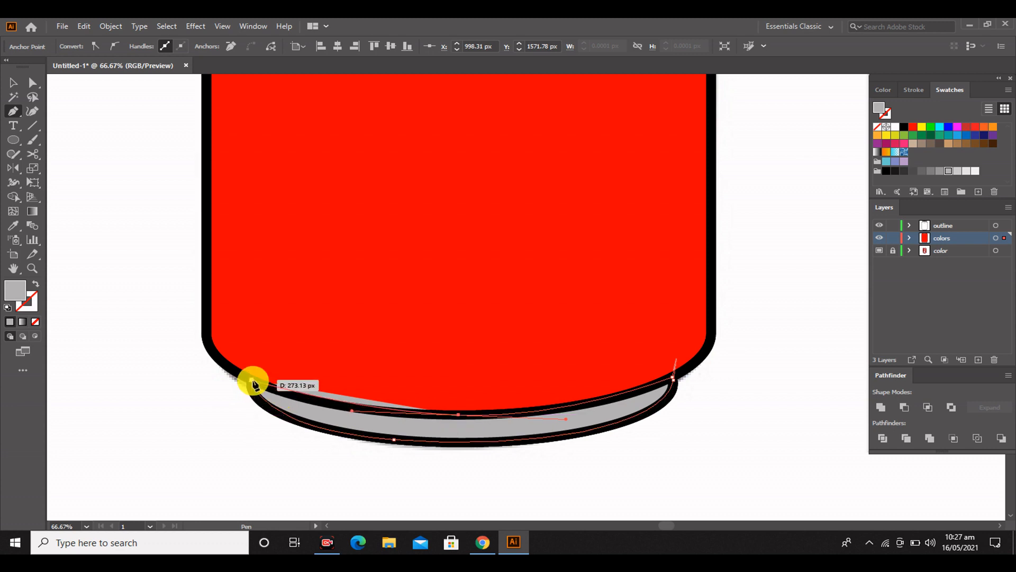
left_click_drag(253, 380, 226, 362)
left_click(14, 83)
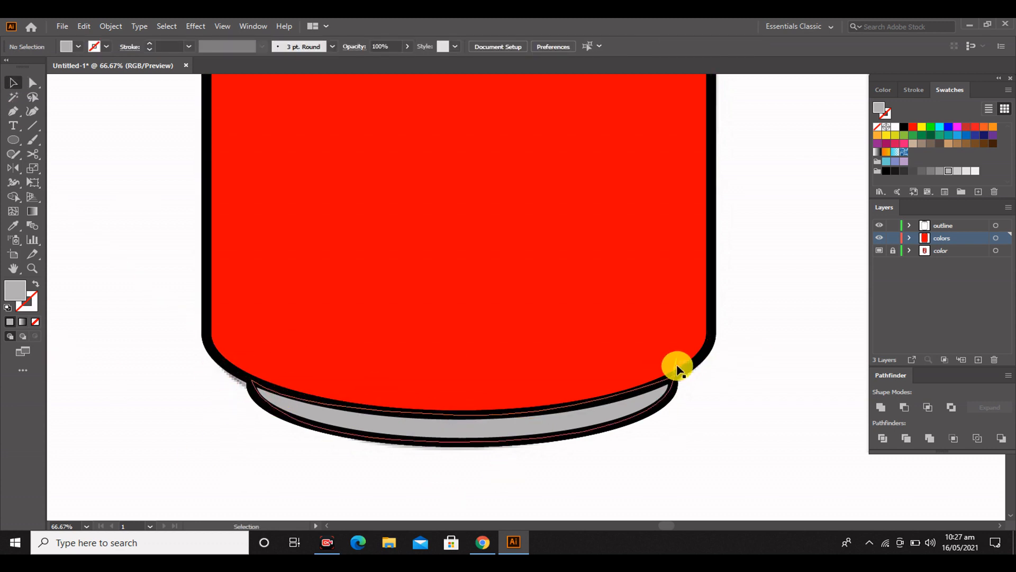
Remove the stray spike at the base shape's right corner by deleting its extra anchor point and pulling in the curve handle
scroll(676, 364, "up", 4)
left_click(33, 84)
left_click(642, 307)
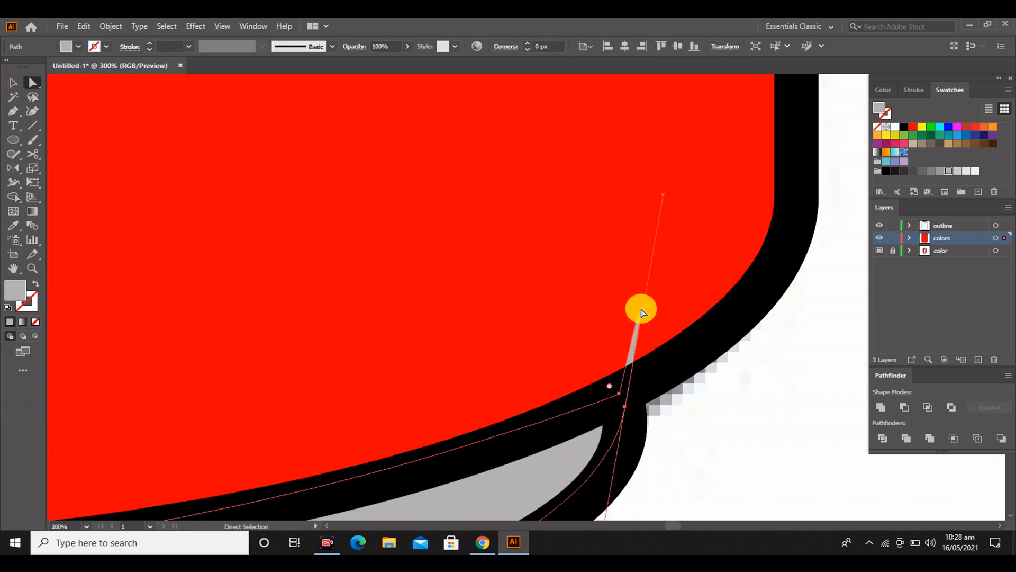
left_click(619, 398)
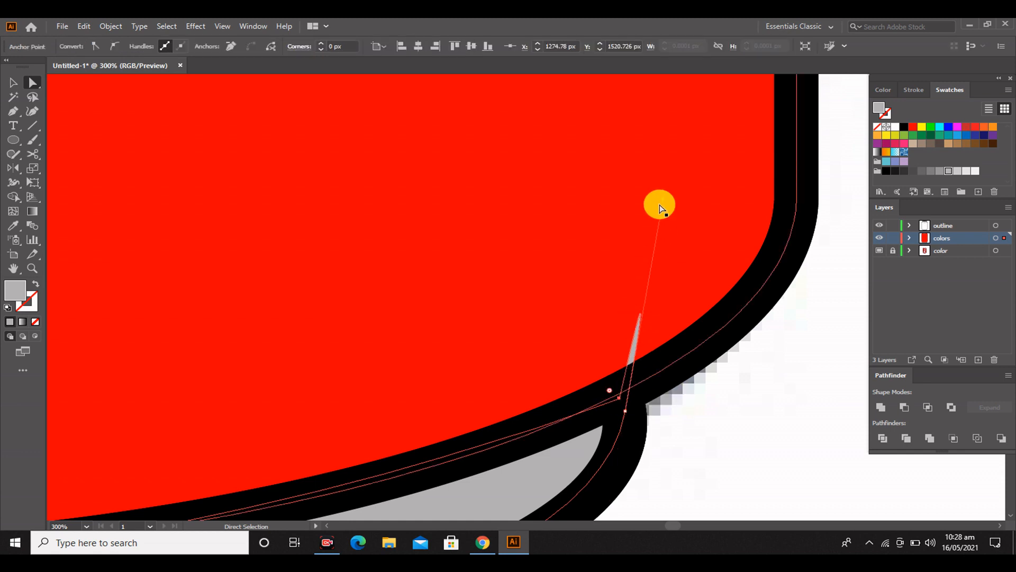
key("Delete")
scroll(542, 375, "down", 4)
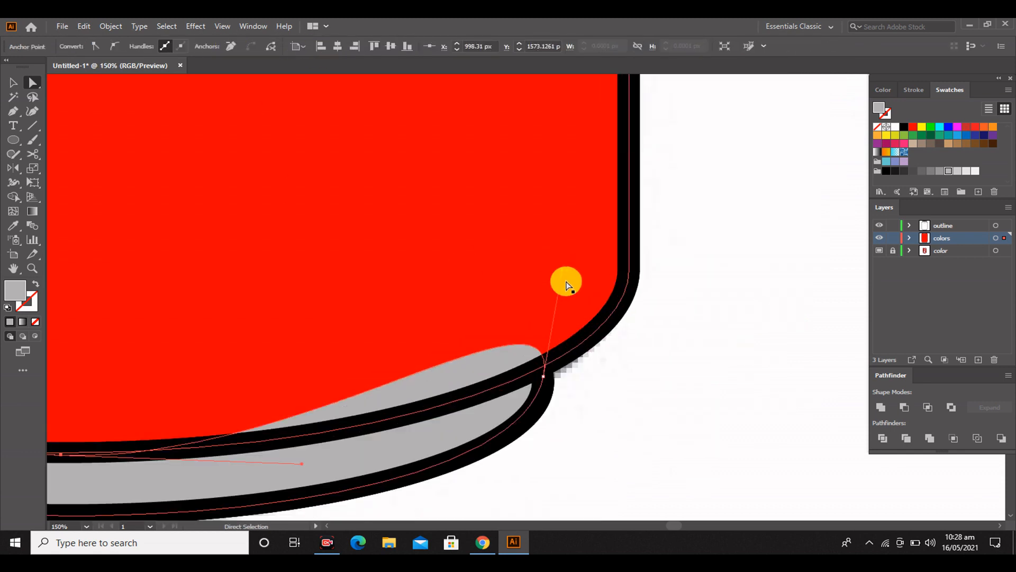
mouse_move(544, 355)
left_mouse_down()
mouse_move(537, 347)
mouse_move(538, 373)
mouse_move(536, 363)
left_mouse_up()
left_click(689, 417)
scroll(363, 393, "down", 2)
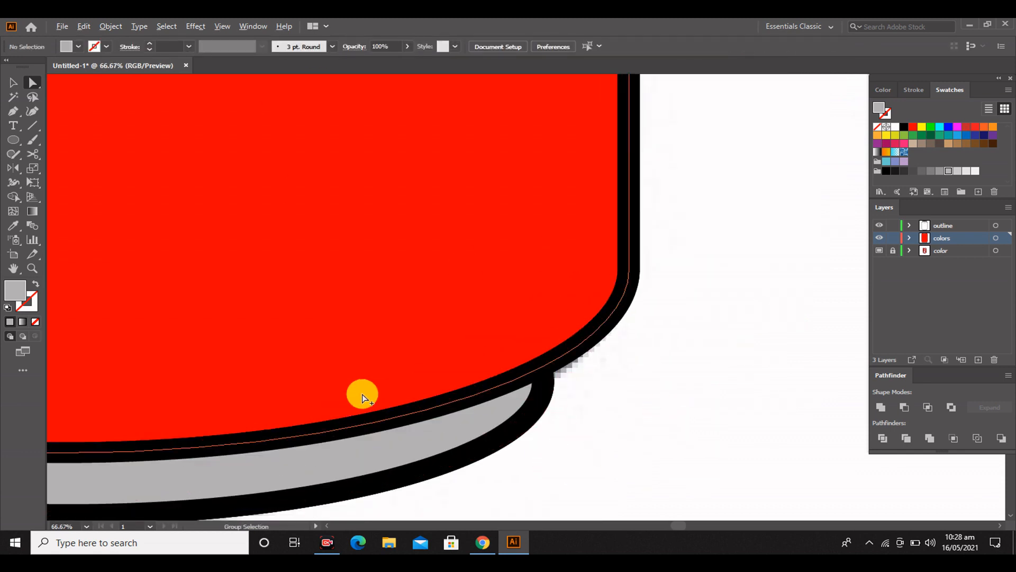
Fill the lid's outer ellipse with light gray
scroll(554, 326, "down", 2)
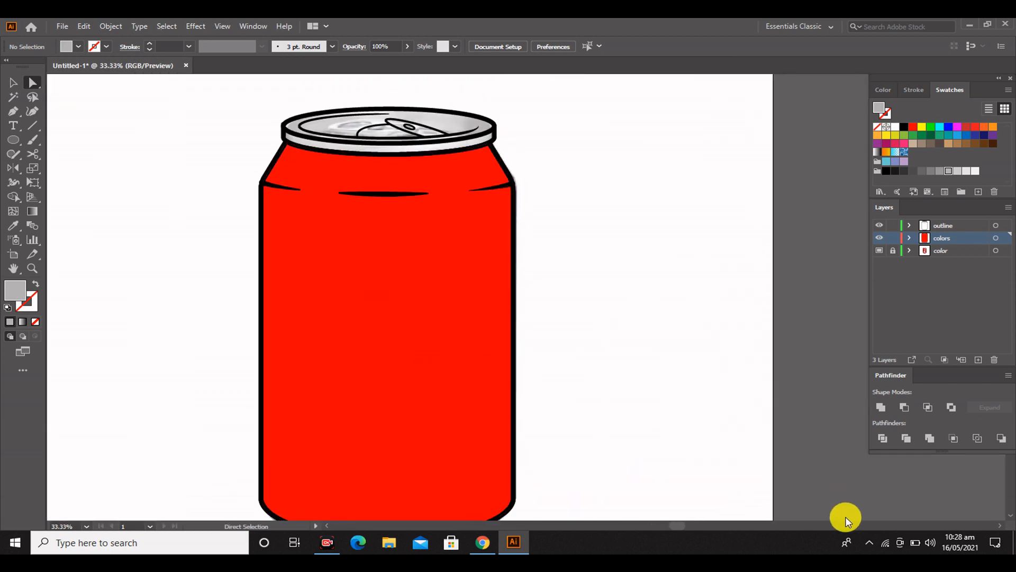
key("v")
left_click(492, 180)
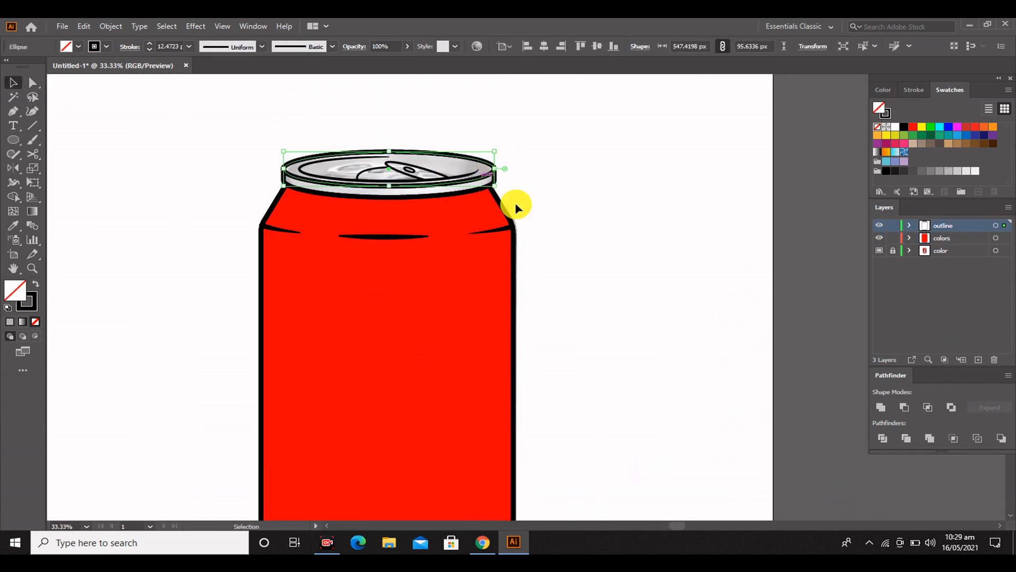
left_click(955, 172)
left_click(206, 176)
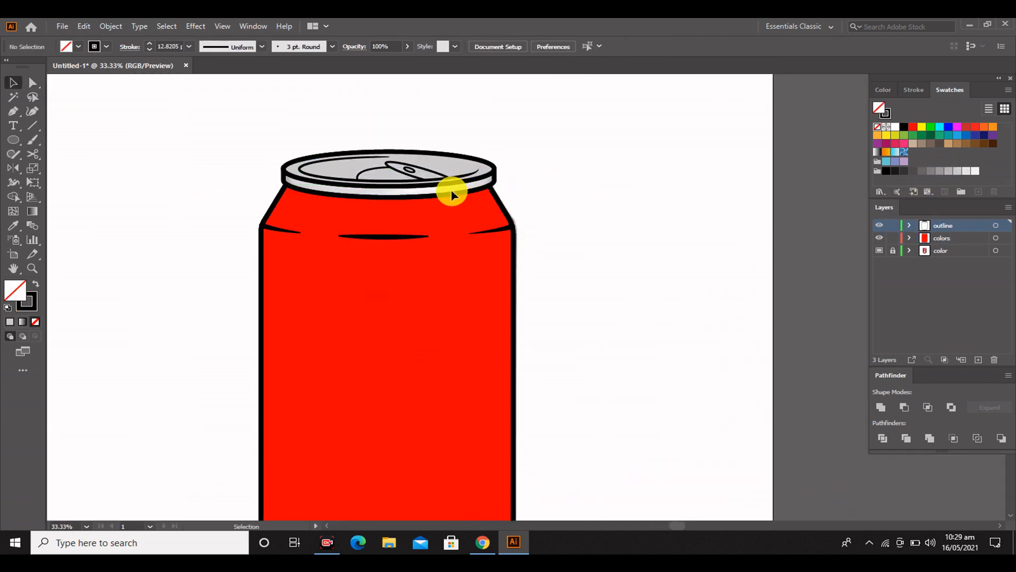
Lock the outline layer and make the colors layer active for drawing the rim fill
scroll(397, 191, "up", 3)
left_click_drag(447, 311, 551, 441)
left_click(162, 273)
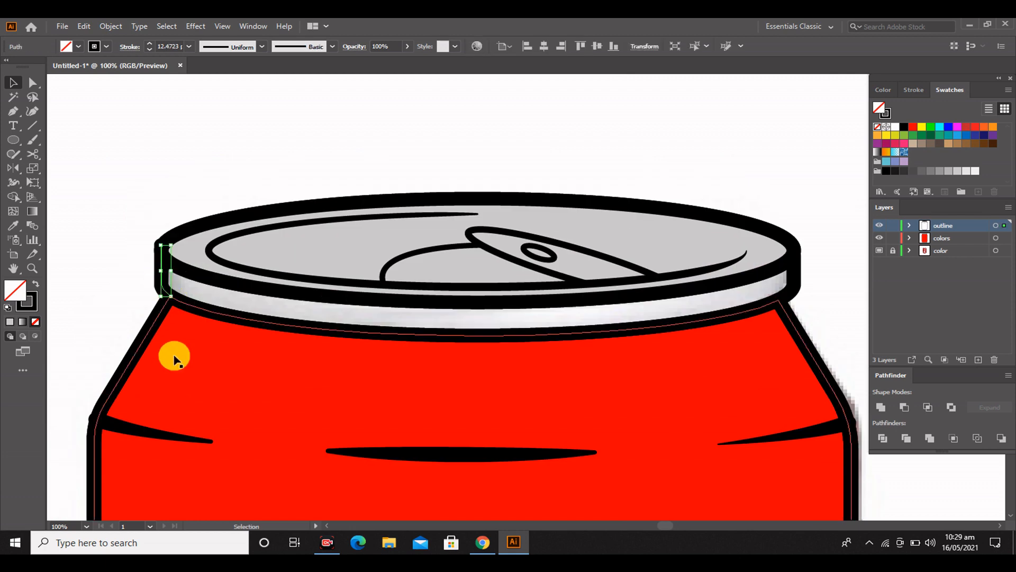
left_click(924, 492)
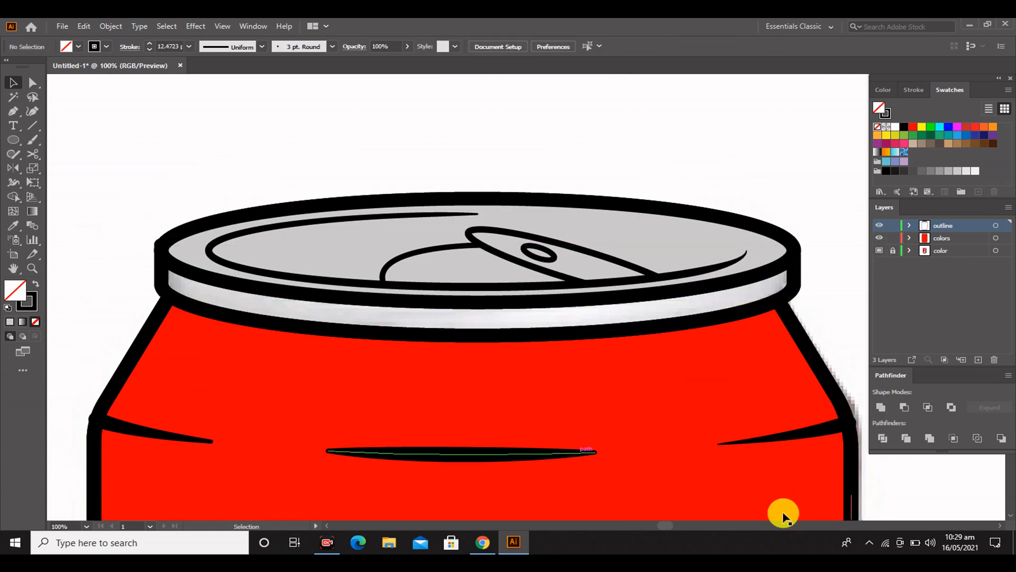
left_click(894, 225)
left_click(907, 239)
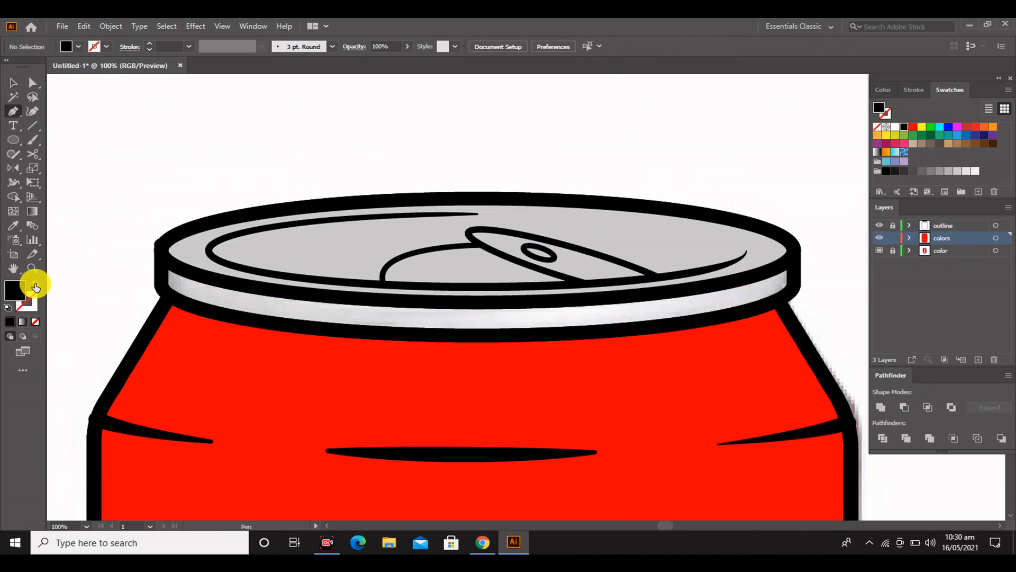
Trace the rim band below the lid with the Pen tool as a closed, very light gray shape without a stroke
left_click(161, 287)
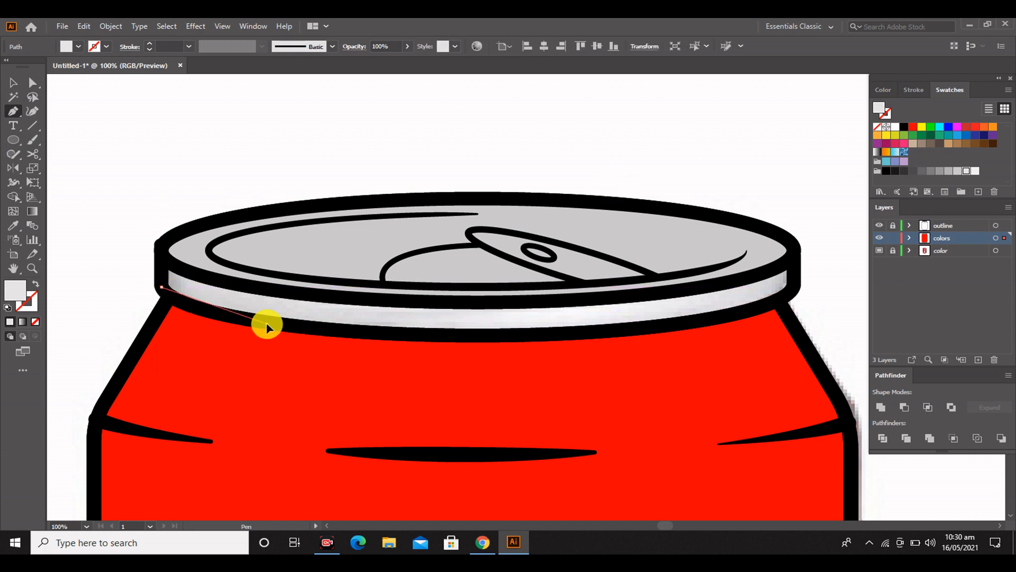
left_click_drag(360, 335, 359, 335)
left_click(529, 337)
left_click(698, 321)
left_click_drag(793, 284, 800, 261)
left_click(793, 284)
left_click(794, 257)
left_click_drag(554, 302, 331, 317)
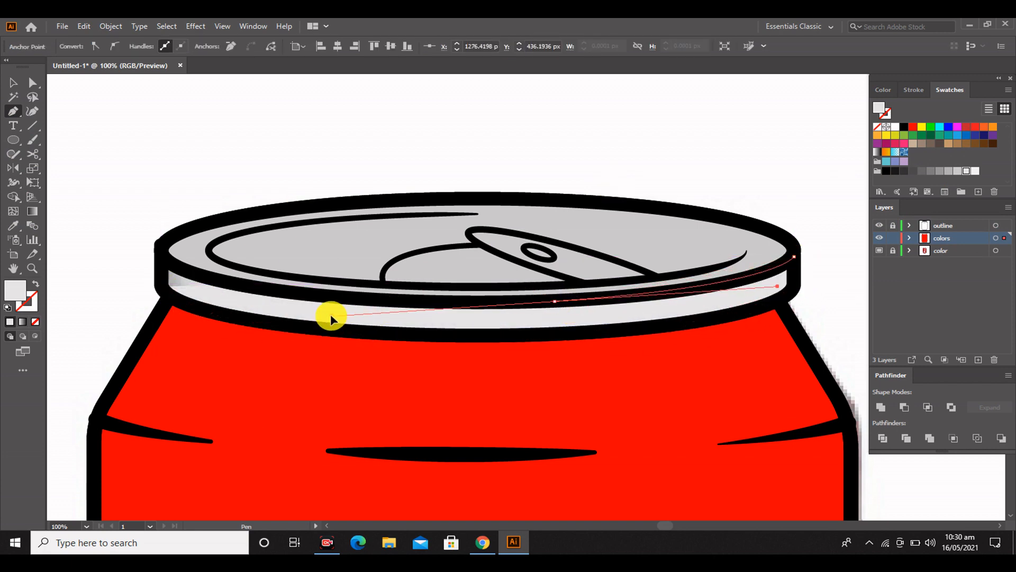
left_click(247, 286)
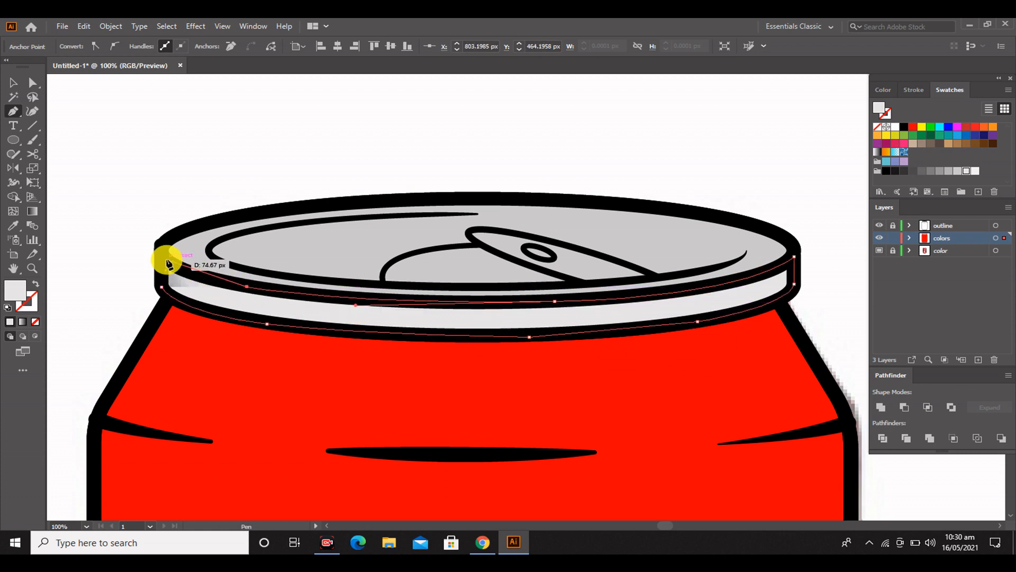
left_click(13, 83)
left_click(800, 209)
Try to color the tab by sampling the rim band's very light gray with the Eyedropper
scroll(800, 209, "up", 1)
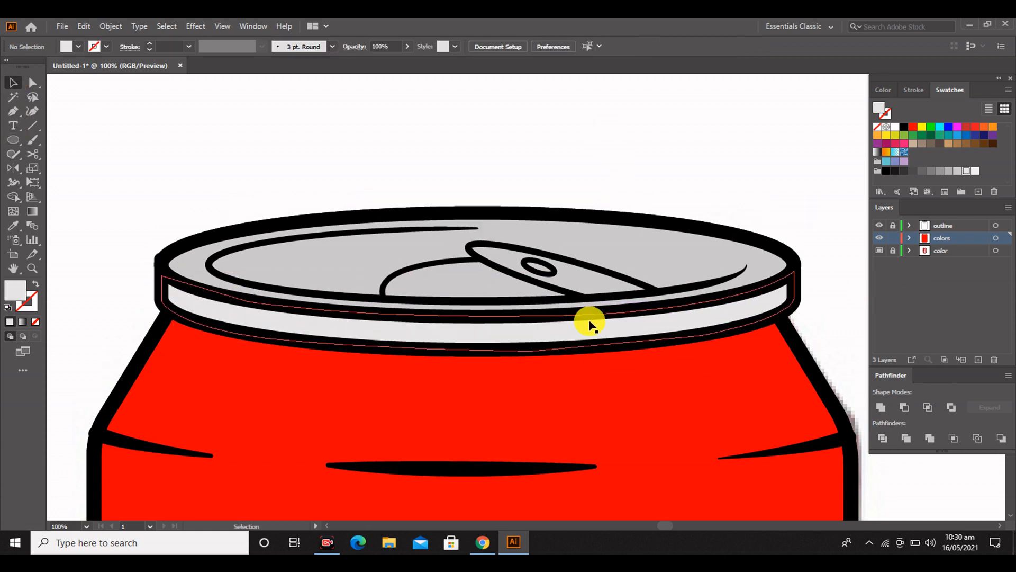
scroll(561, 261, "up", 2)
left_click(582, 291)
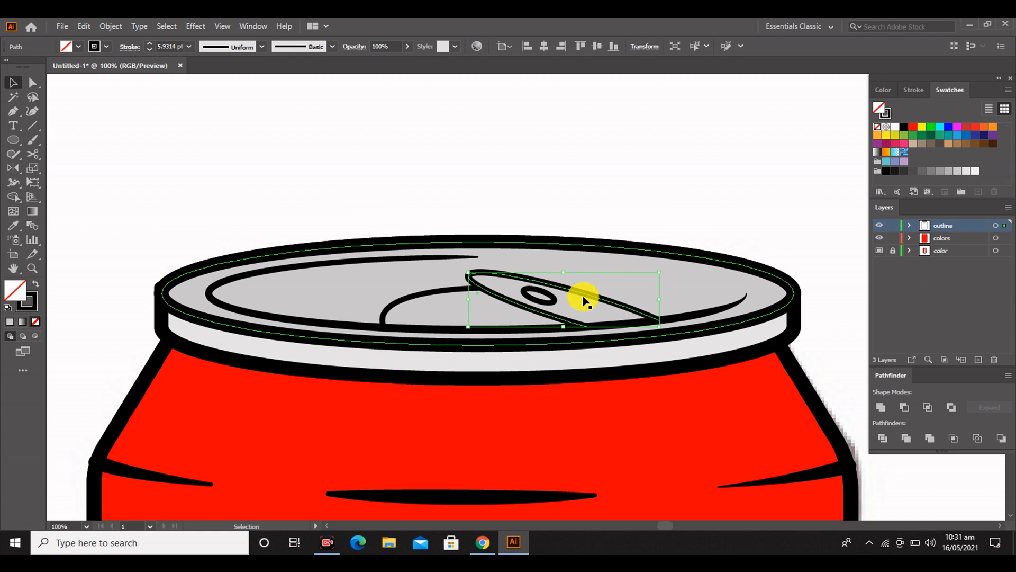
left_click(13, 225)
left_click(345, 341)
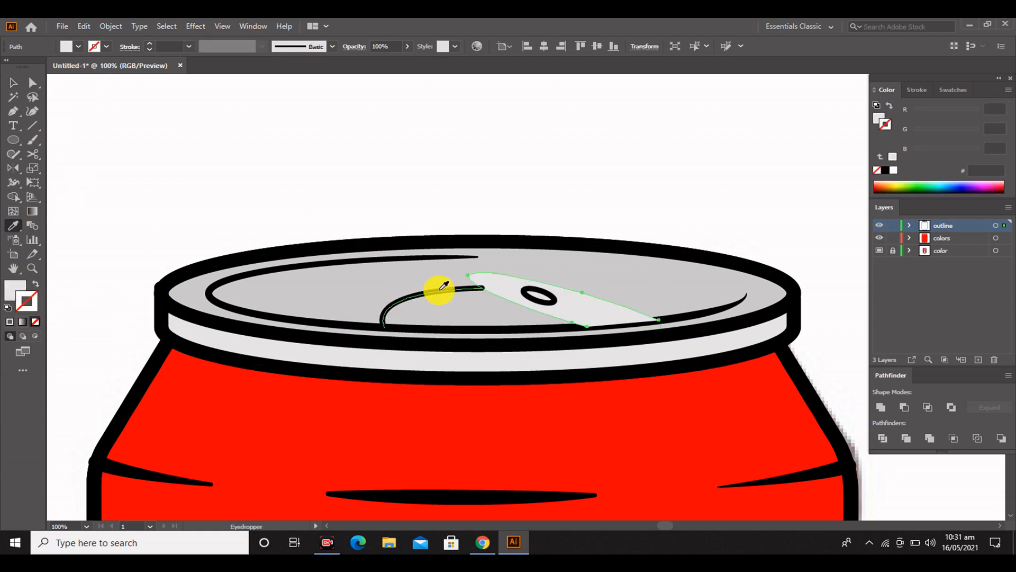
Restore the tab's black outline by sampling the curved line beside it, and fill the tab with very light gray
left_click(443, 287)
left_click(14, 83)
left_click(586, 306)
left_click(30, 293)
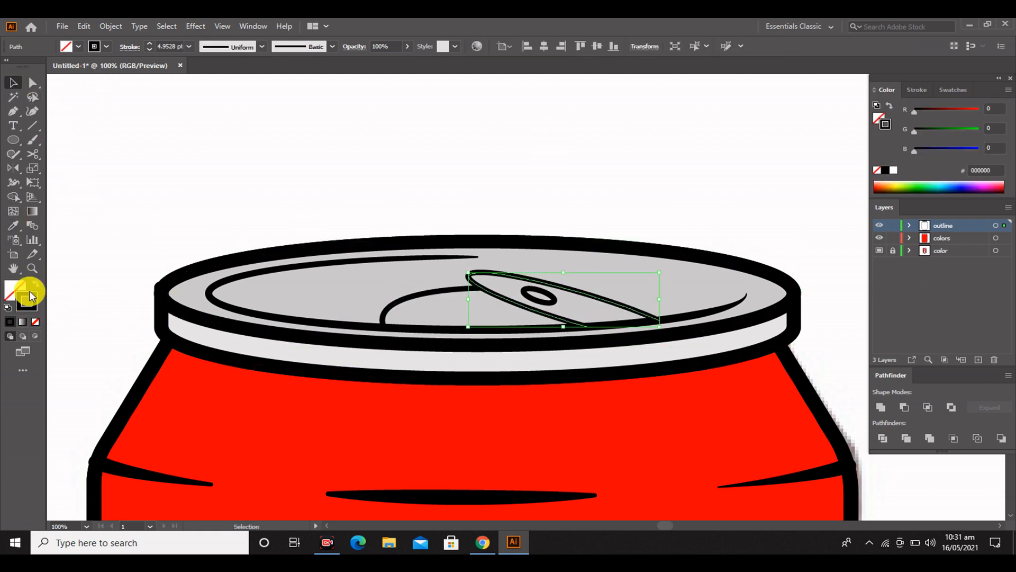
left_click(13, 225)
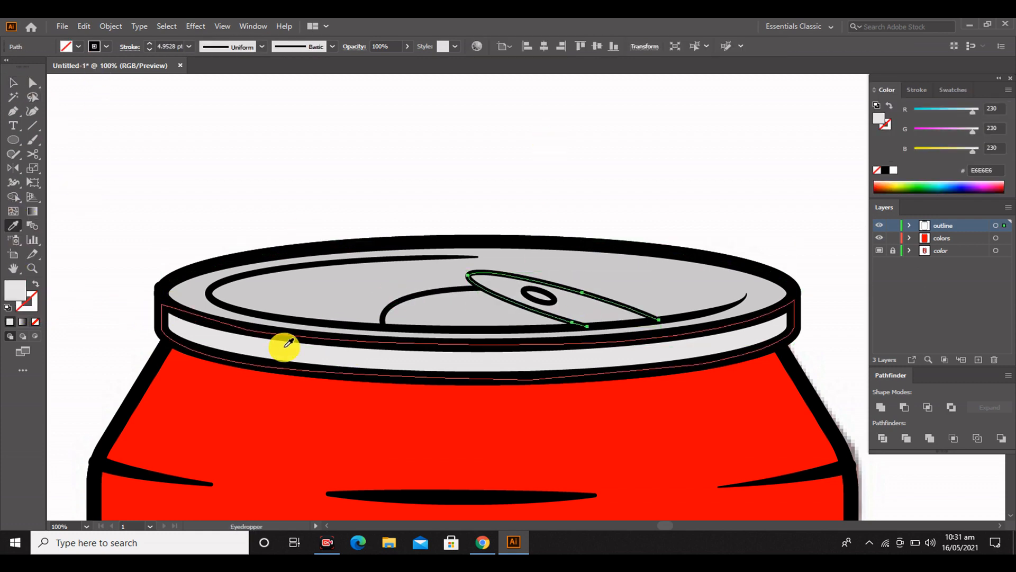
left_click(961, 93)
left_click(964, 170)
left_click(302, 166)
Bring the lid's tapered inner line to the front so it lies over the tab's fill
left_click(674, 318)
right_click(674, 318)
mouse_move(740, 259)
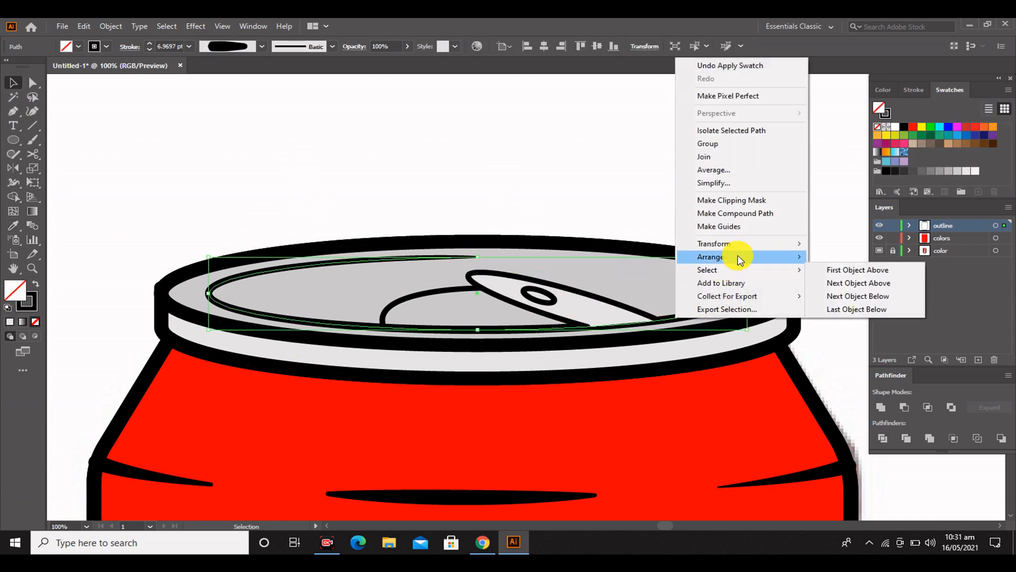
left_click(852, 258)
left_click(776, 165)
scroll(346, 288, "up", 1)
left_click(302, 280)
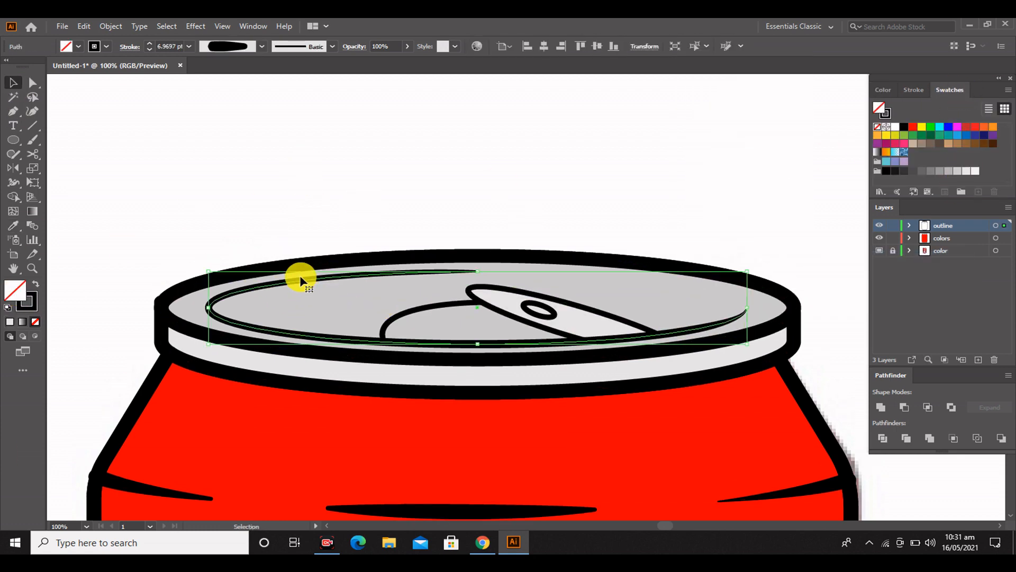
Unlock the layer holding the reference photo and hide it
left_click(813, 146)
scroll(560, 360, "down", 6)
left_click_drag(723, 353, 554, 345)
scroll(554, 345, "up", 1)
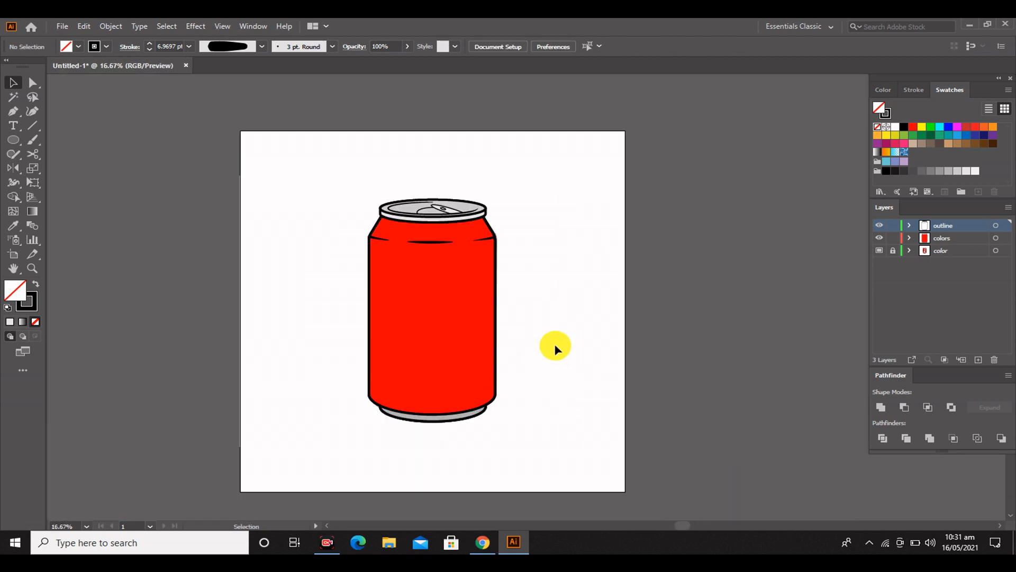
left_click(893, 254)
left_click(879, 251)
Try moving all of the can artwork aside, and undo the move
key("ctrl+a")
left_click_drag(442, 314, 654, 334)
key("ctrl+z")
left_click(639, 244)
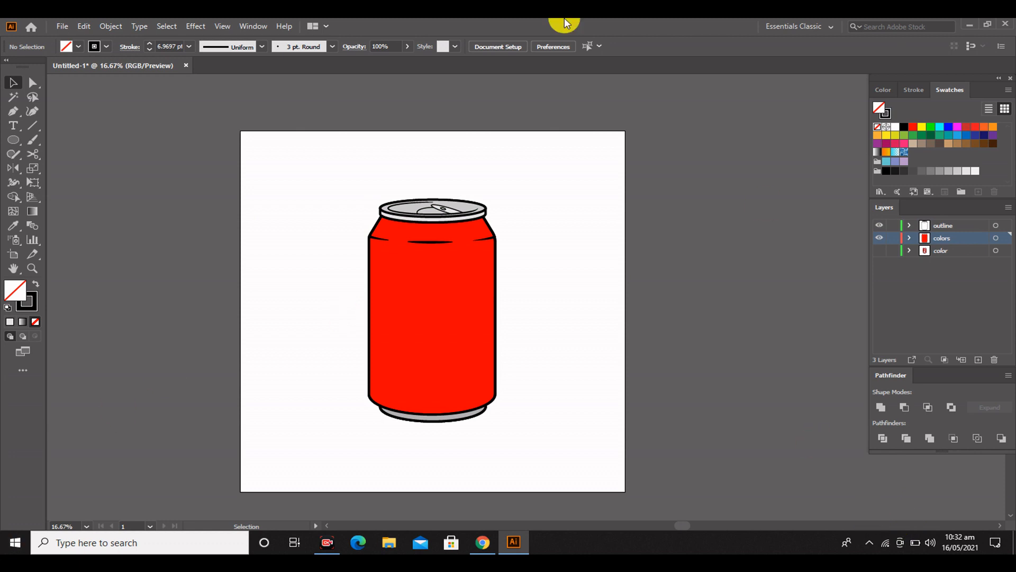
Lock the outline layer
scroll(316, 213, "up", 1)
left_click(893, 225)
scroll(415, 195, "down", 1)
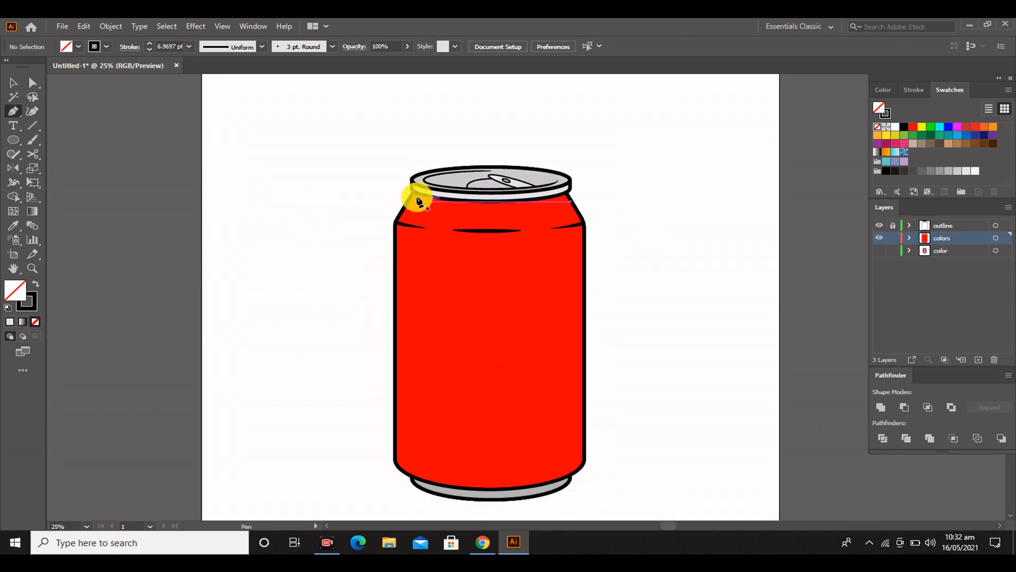
Trace a strokeless black shape with the Pen tool over the can body's left side, extending beyond its left outline
left_click(413, 189)
left_click(36, 284)
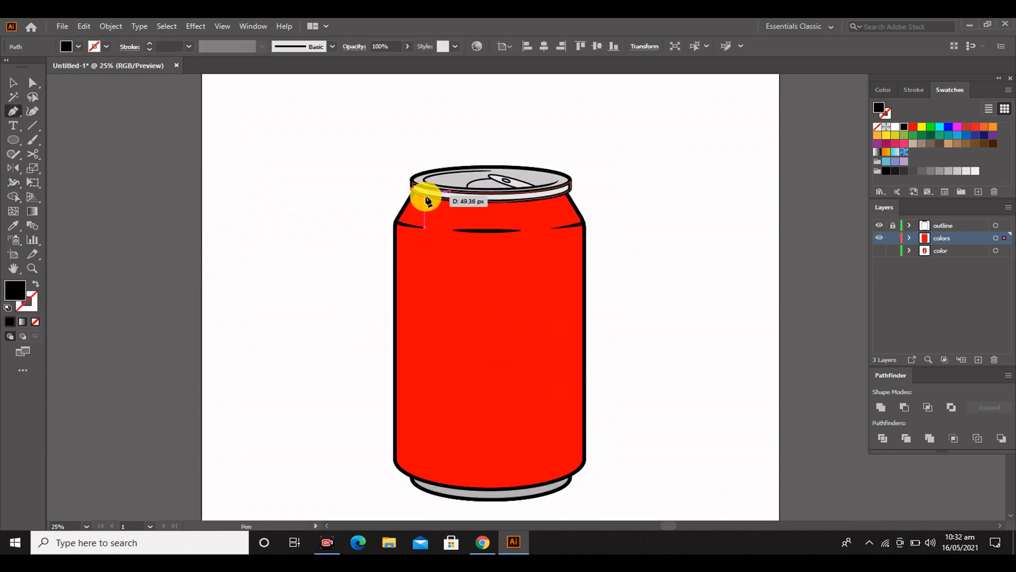
left_click(431, 198)
left_click(423, 479)
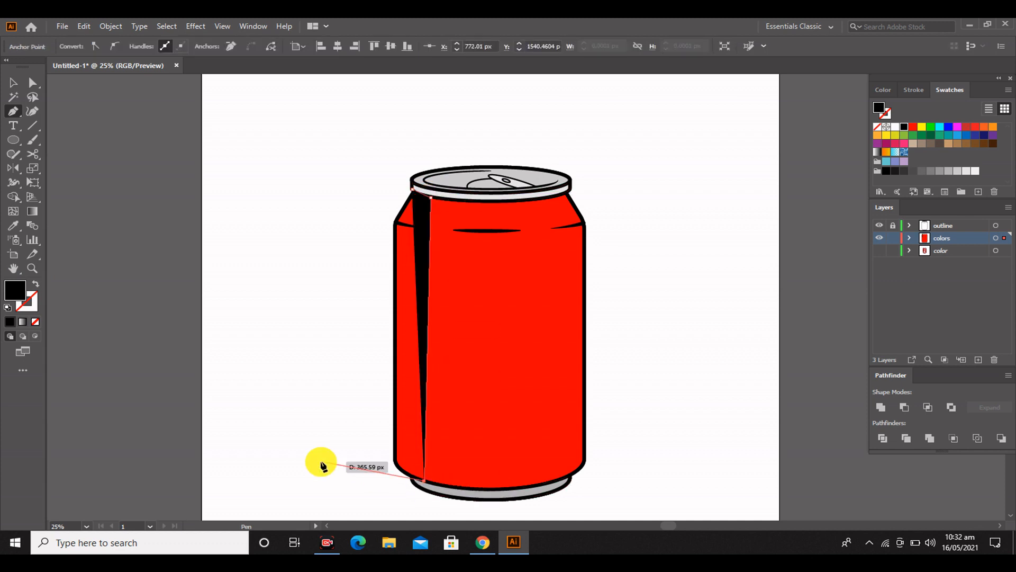
left_click(395, 462)
left_click(347, 432)
left_click(353, 182)
Trim the part of the black shape outside the can's left edge with the Shape Builder
key("v")
left_click_drag(274, 154, 511, 370)
left_click(13, 196)
left_click(363, 293, "alt")
key("v")
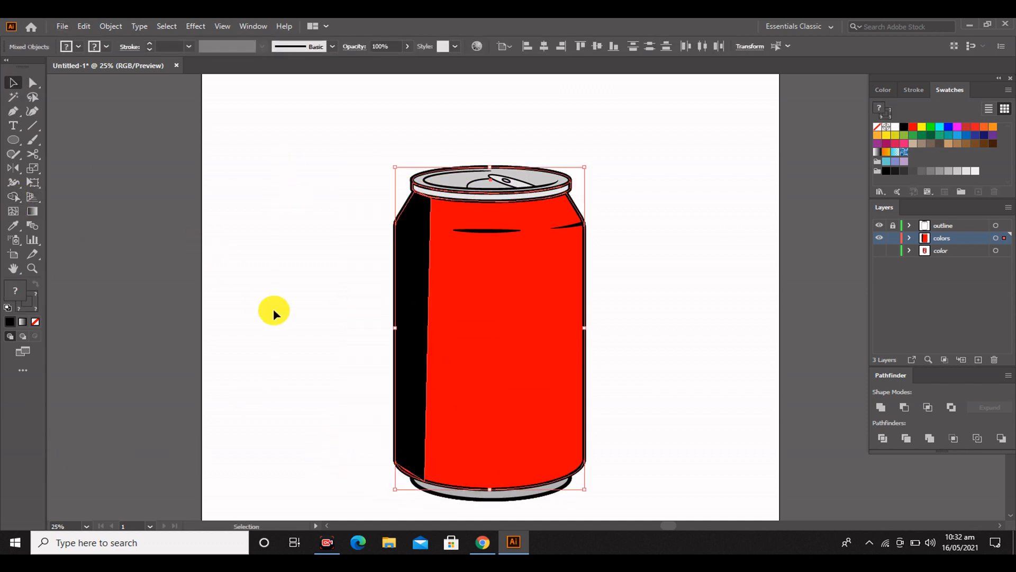
left_click(274, 309)
Fill the left strip with white and lower its opacity to 27% as a highlight
left_click(413, 296)
left_click(78, 47)
left_click(27, 64)
left_click(404, 46)
left_click(387, 47)
scroll(387, 47, "down", 20)
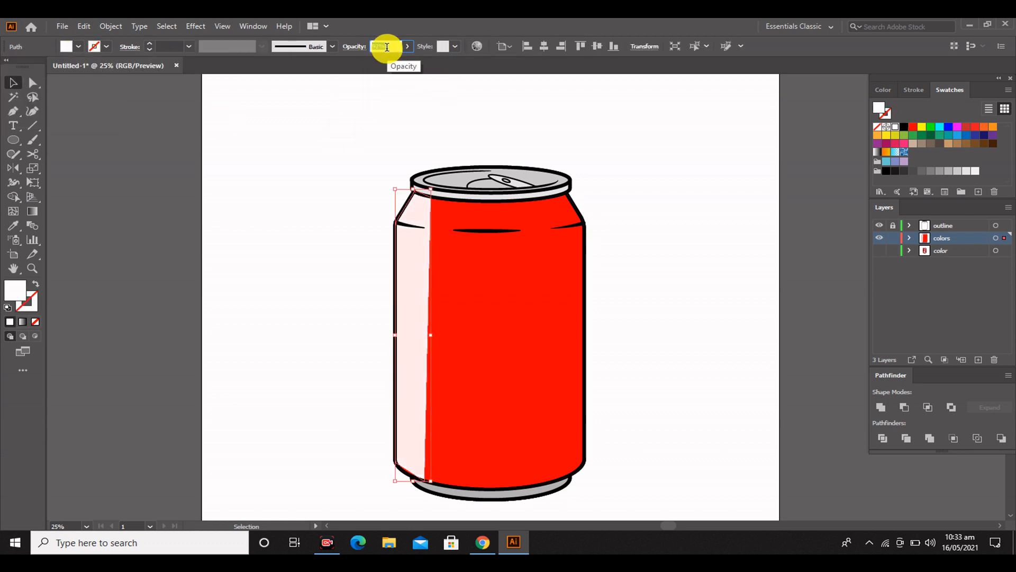
key("Down")
key("Down")
key("Down")
key("Down")
key("Down")
key("Down")
key("Down")
key("Down")
key("Down")
key("Down")
left_click(319, 250)
scroll(647, 319, "down", 2)
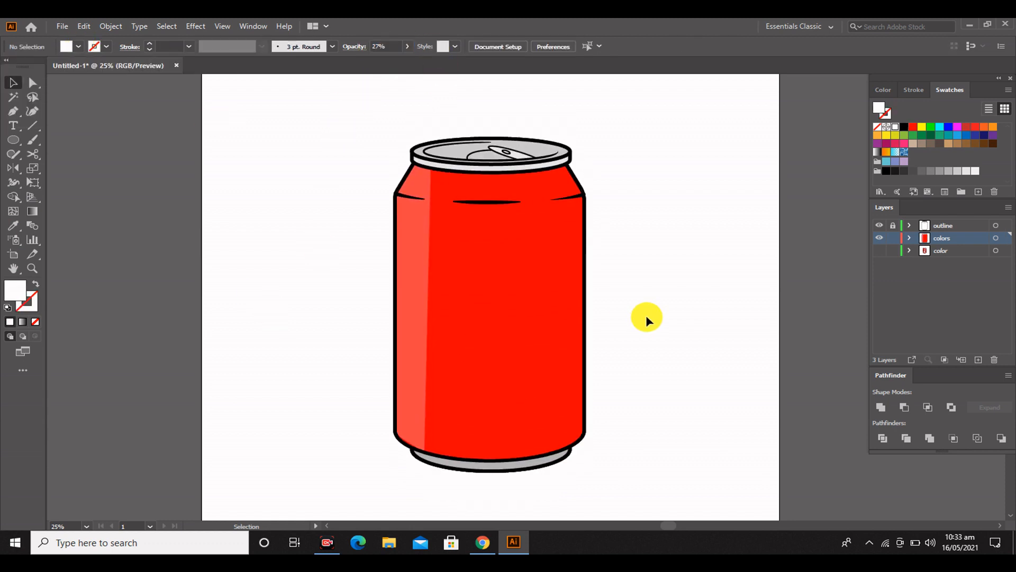
Trace a gray shape with the Pen tool over the can body's right edge, extending beyond the outline
left_click(490, 466)
scroll(321, 146, "right", 2)
left_click(321, 146)
left_click(496, 169)
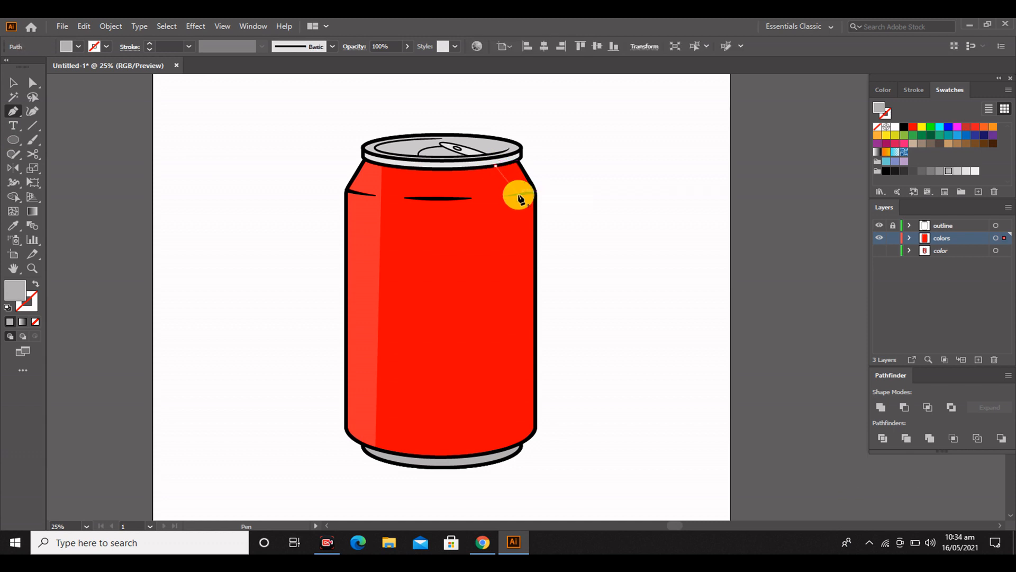
left_click(518, 194)
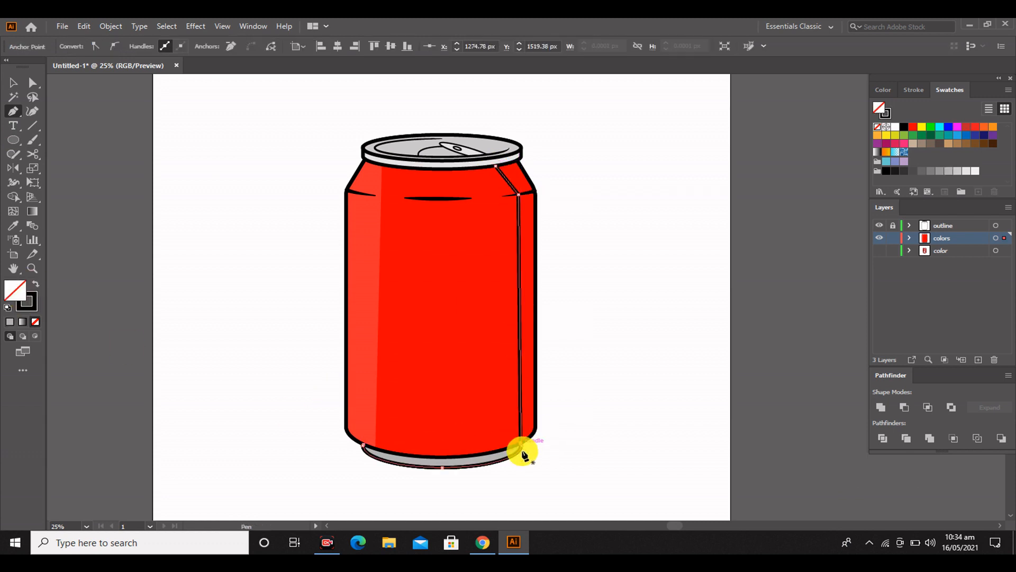
left_click(522, 486)
left_click(615, 457)
left_click(624, 160)
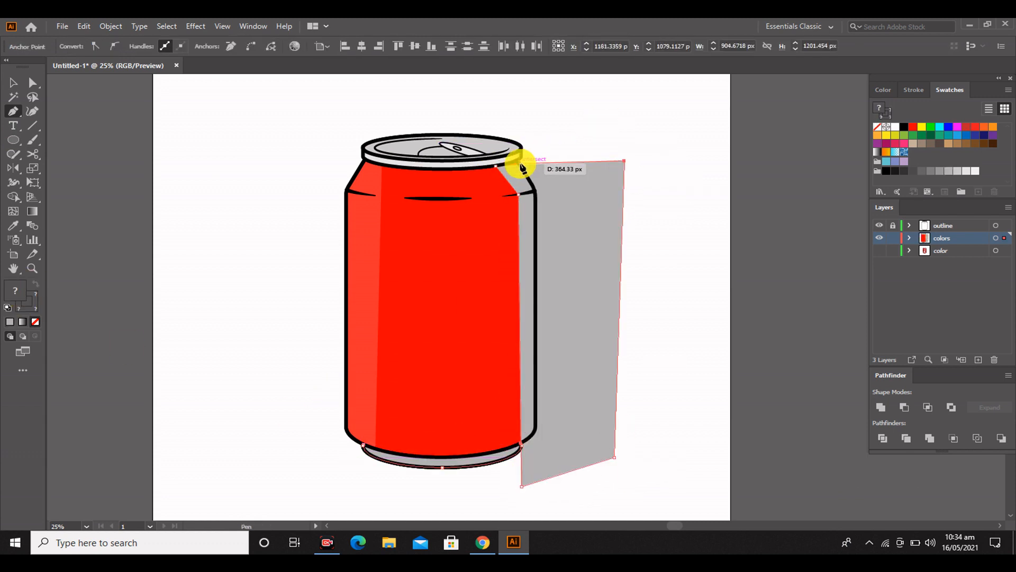
left_click(226, 161)
Try to trim the gray shape outside the can's right edge with the Shape Builder
key("ctrl+a")
key("shift+m")
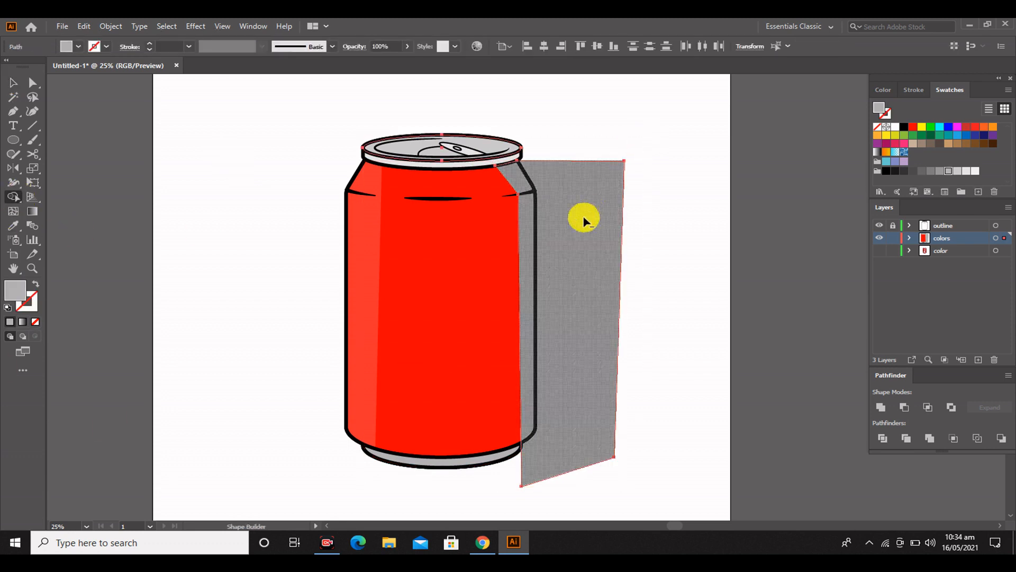
left_click(583, 218, "alt")
left_click(13, 82)
left_click(565, 412)
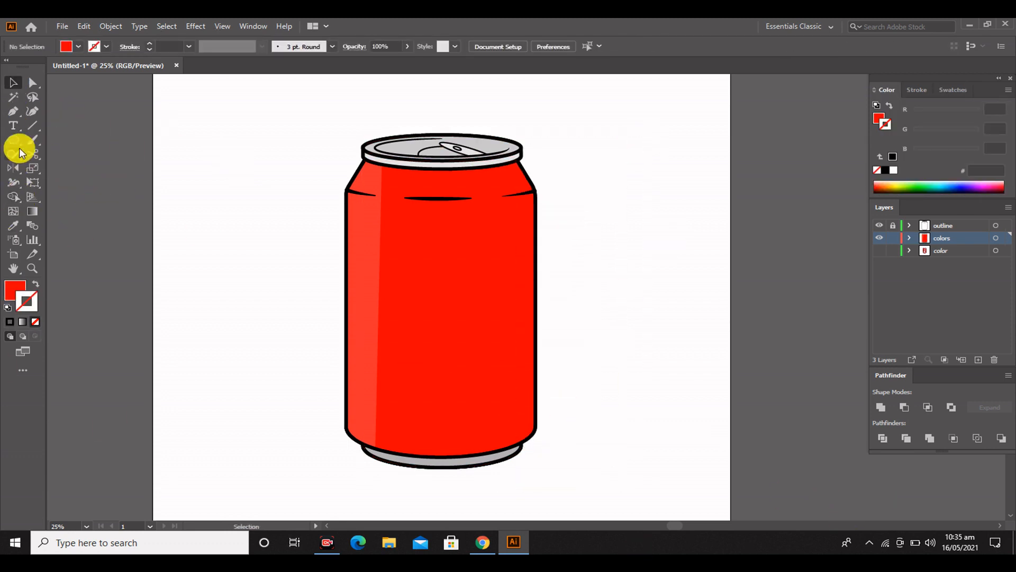
Trace a closed red shading shape with the Pen tool over the body's right edge, extending beyond the outline
left_click_drag(495, 165, 541, 149)
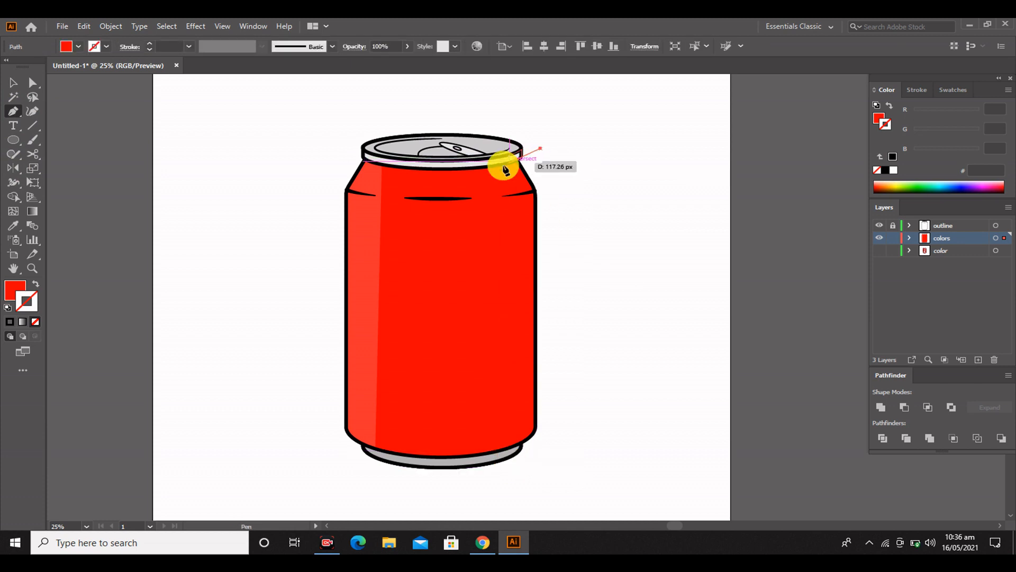
left_click(517, 445)
left_click(579, 444)
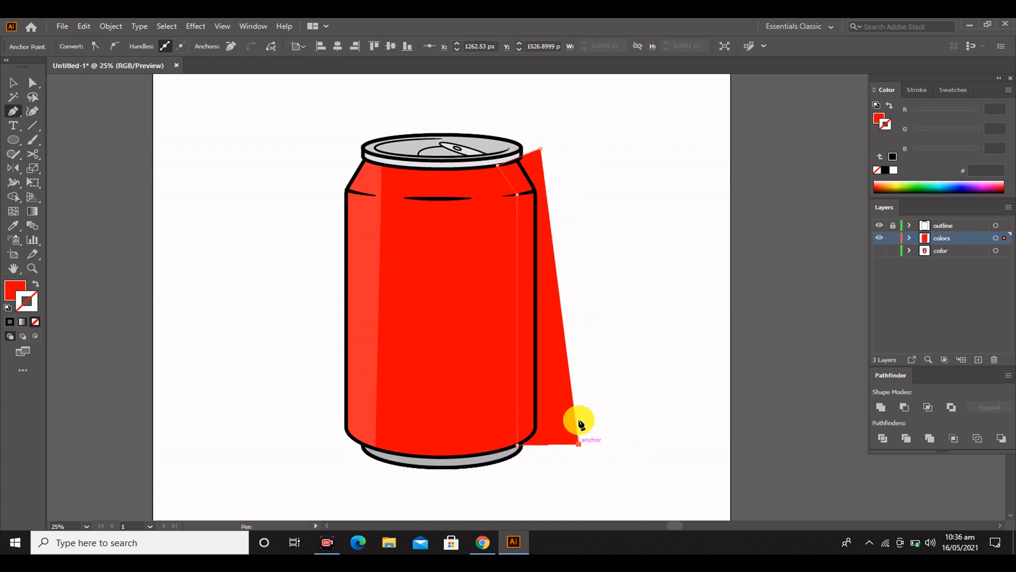
left_click(582, 126)
left_click(541, 148)
Trim the part of the red shading shape outside the can's right edge with the Shape Builder
key("v")
key("ctrl+a")
left_click(15, 197)
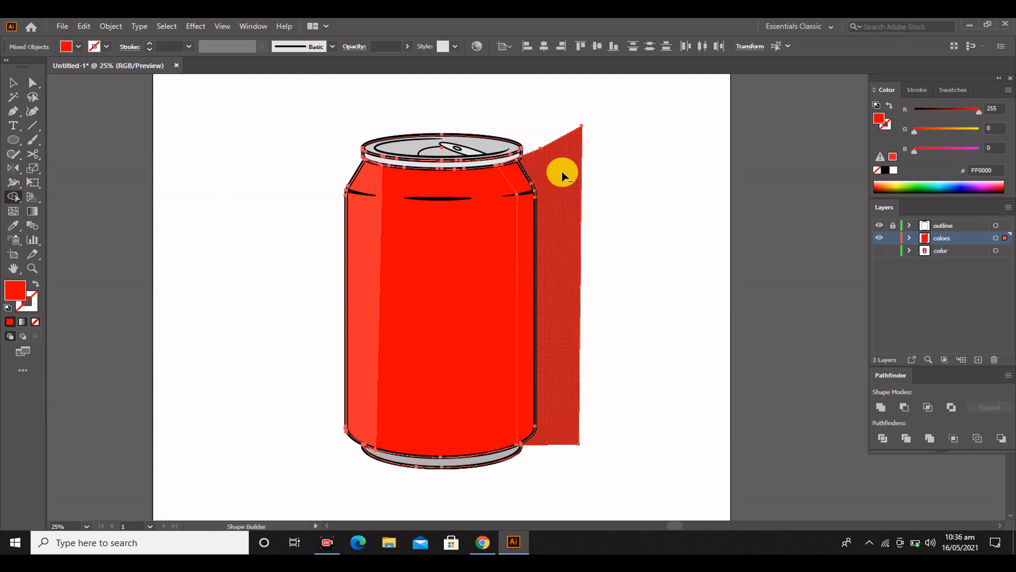
left_click(561, 172, "alt")
left_click(14, 83)
left_click(94, 231)
Fill the right shading strip with dark red CE0000
left_click(525, 254)
double_click(16, 290)
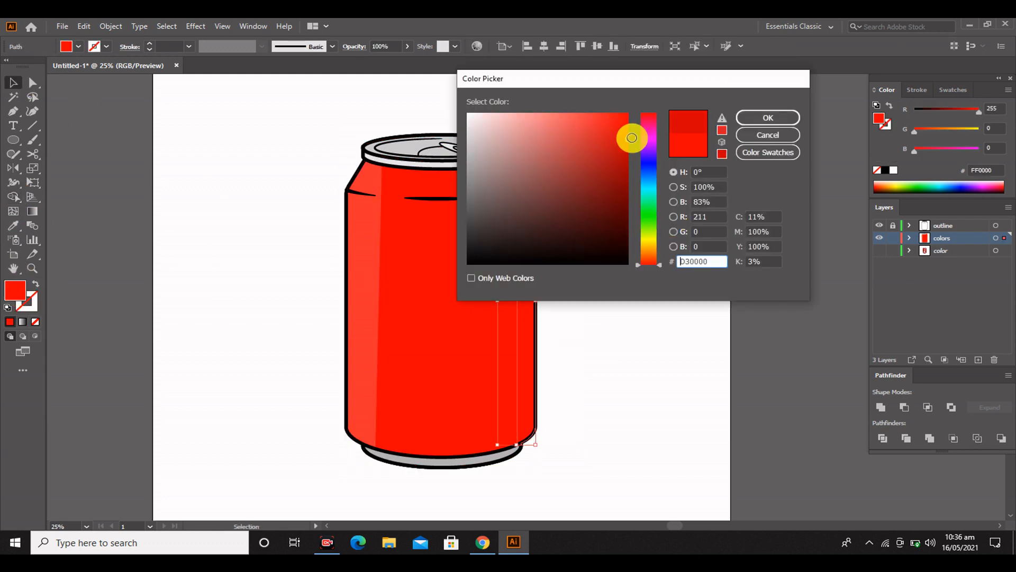
left_click_drag(632, 138, 632, 141)
left_click(768, 118)
left_click(269, 195)
scroll(441, 347, "up", 2)
scroll(424, 297, "down", 1)
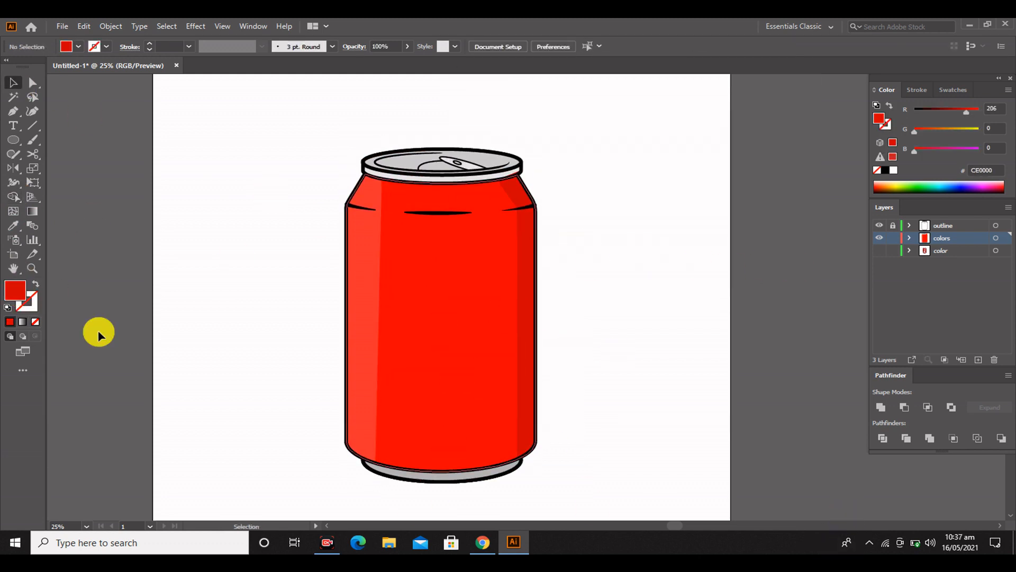
Draw a dark red rectangle about 151 by 103 px over the right end of the can's base
left_click(18, 141)
left_click_drag(495, 463, 497, 457)
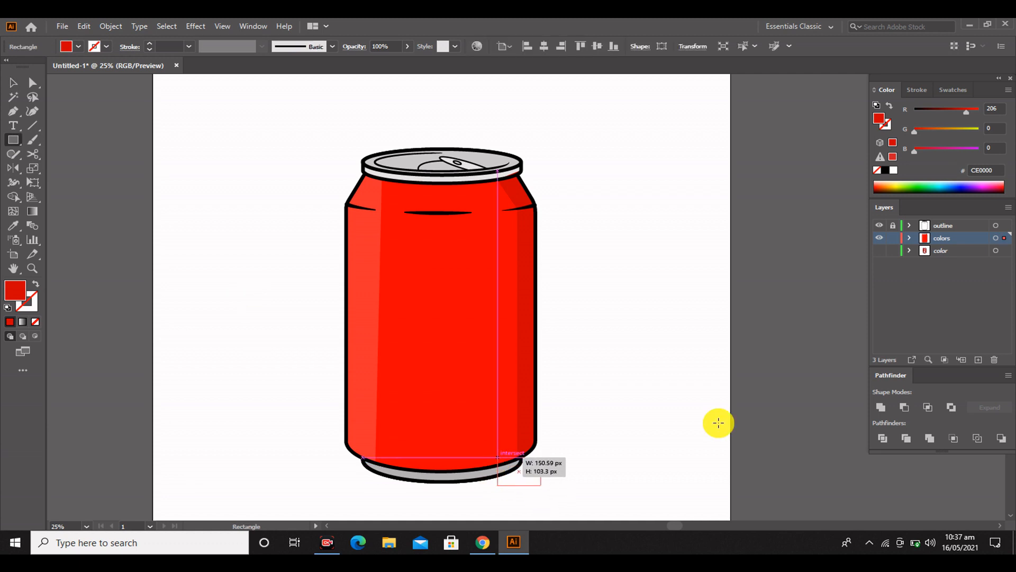
left_click(13, 84)
Trim the rectangle outside the can's base with the Shape Builder, undoing the cut that removes part of the red body
left_click_drag(302, 403, 593, 524)
left_click(14, 196)
scroll(504, 407, "up", 1)
scroll(504, 404, "down", 2)
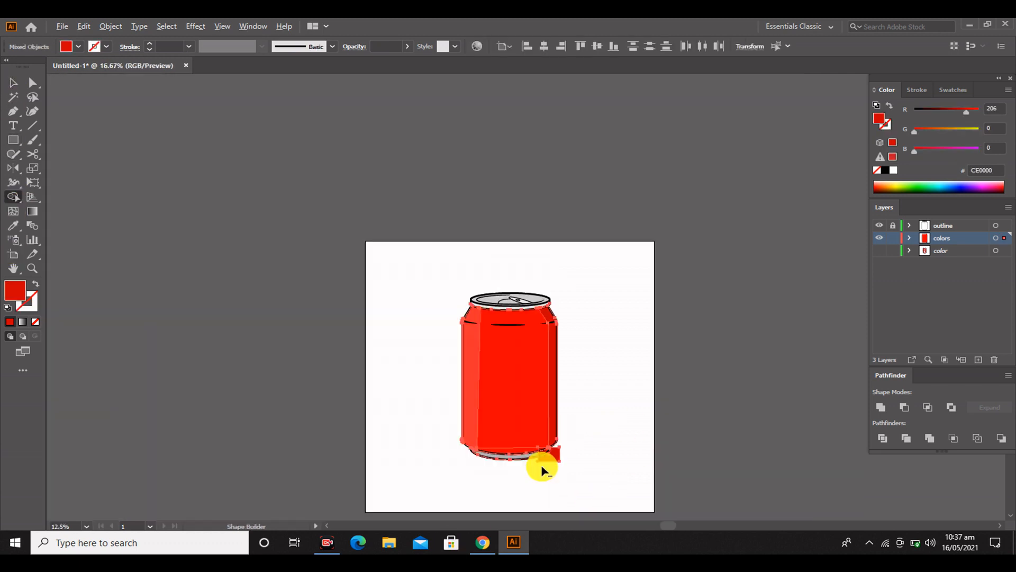
scroll(542, 465, "up", 3)
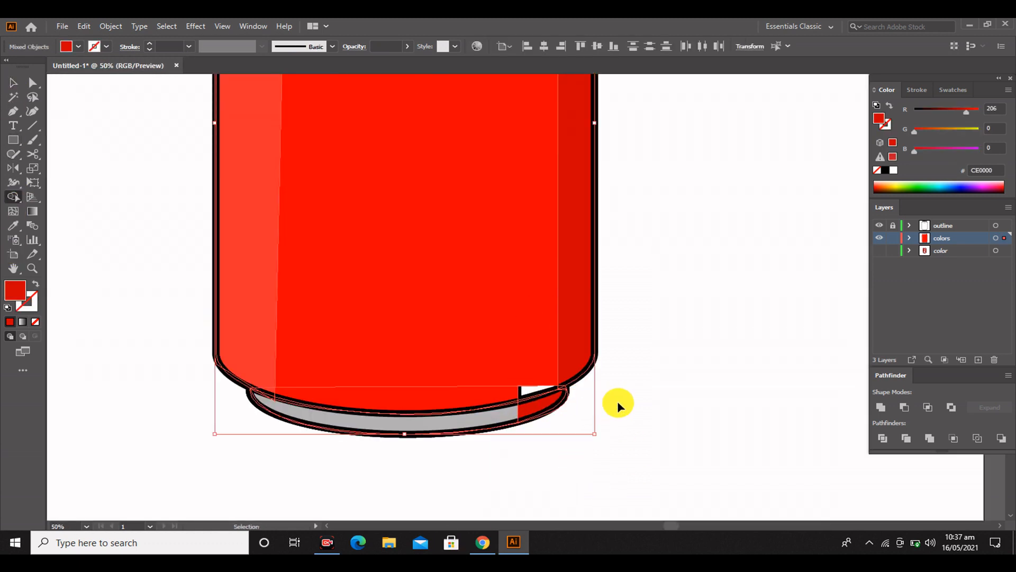
key("ctrl+z")
left_click(14, 84)
left_click(608, 417)
scroll(551, 406, "up", 3)
Curve the left edge of the base's shading piece by adjusting its anchor handles with Direct Selection
left_click(553, 400)
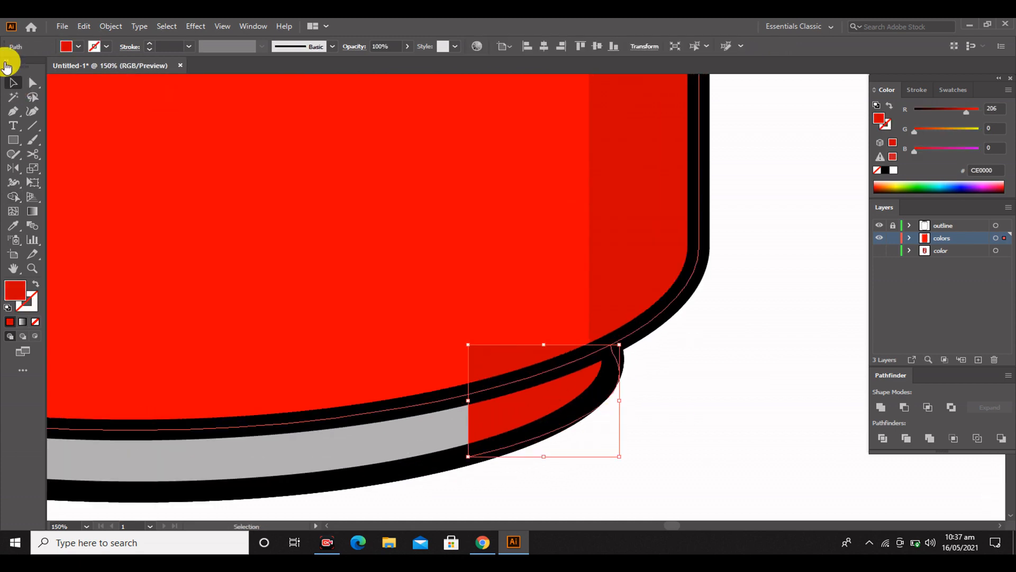
left_click(33, 82)
left_click_drag(471, 347, 630, 471)
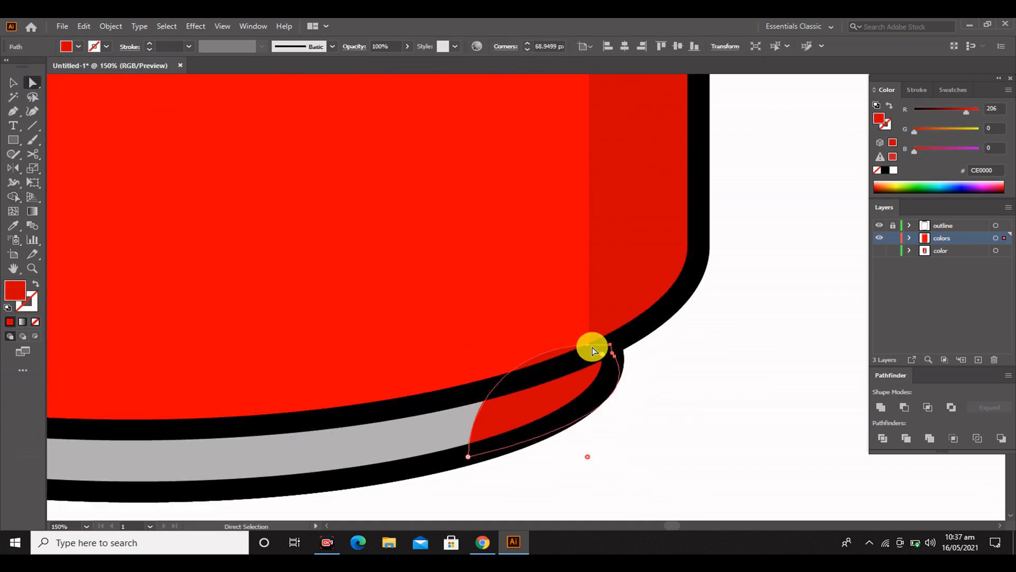
left_click(588, 346)
left_click_drag(521, 345, 549, 395)
left_click_drag(469, 395, 304, 395)
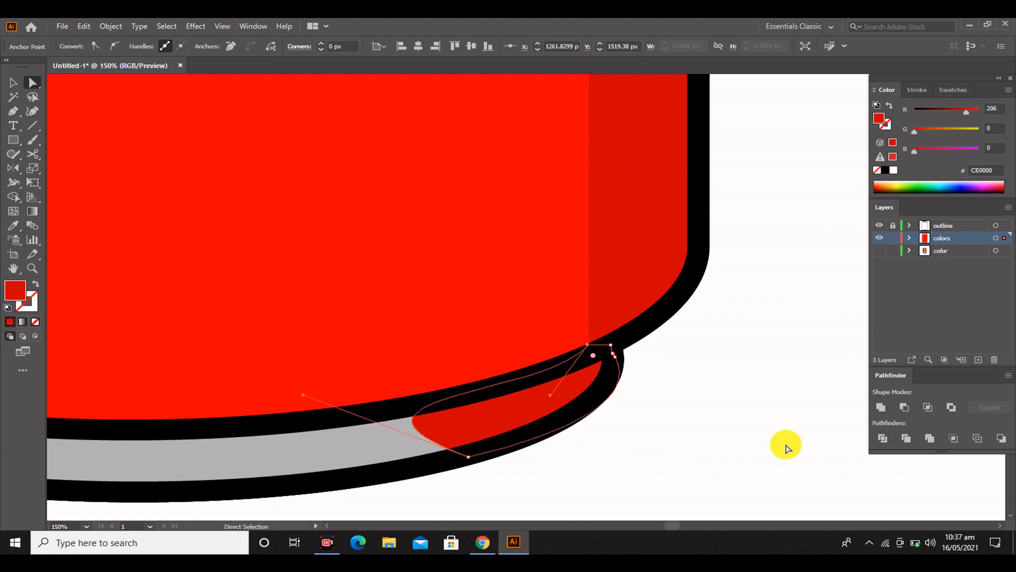
left_click(786, 445)
scroll(566, 463, "down", 2)
Sample the base's gray onto its shading piece with the Eyedropper
left_click(551, 443)
left_click(12, 82)
left_click(209, 502)
left_click(418, 461)
left_click(551, 443)
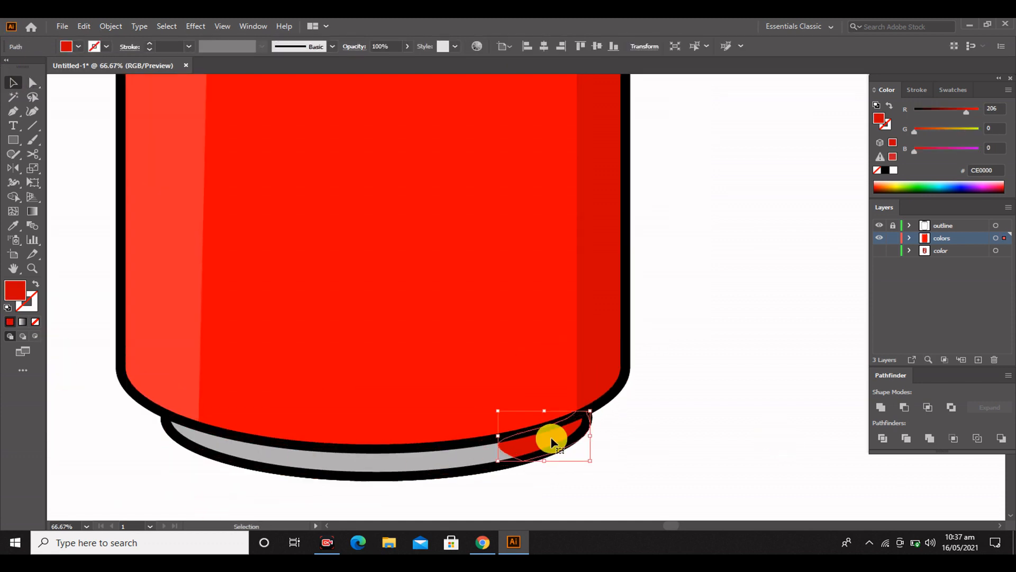
left_click(15, 223)
left_click(345, 459)
Set the fill of the base's shading piece to the darker gray 999898
double_click(15, 289)
left_click(767, 116)
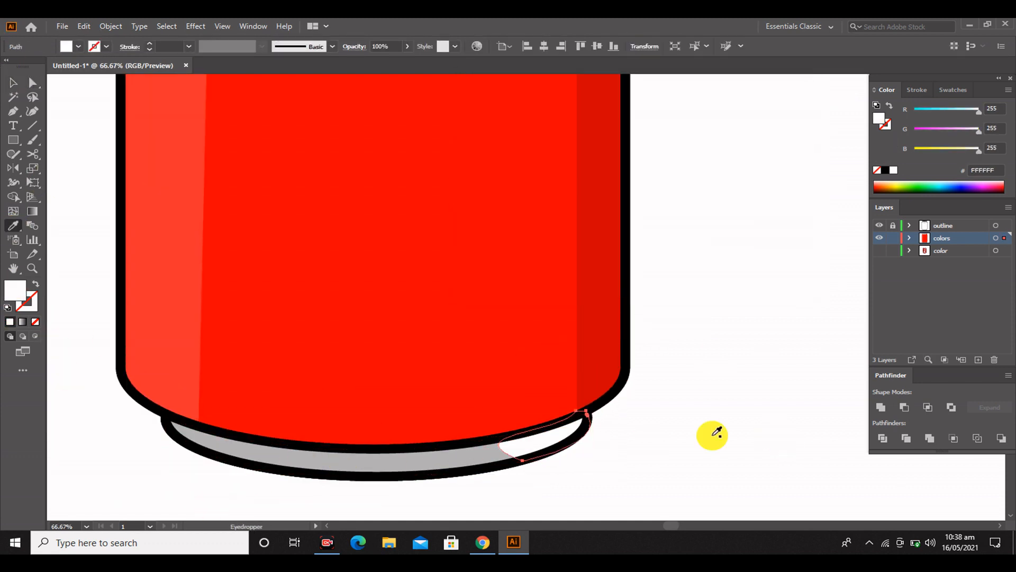
double_click(36, 301)
left_click(745, 121)
key("v")
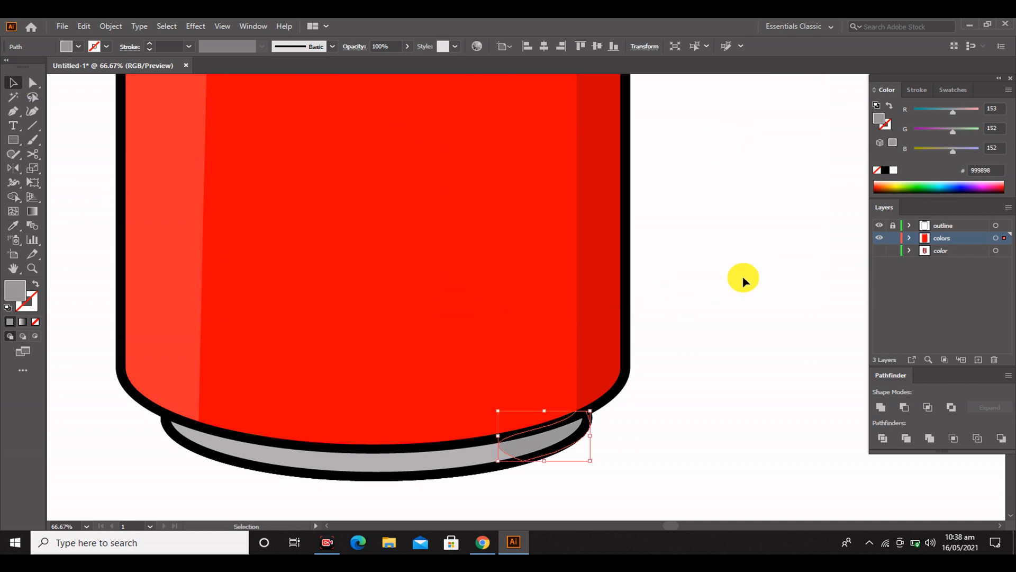
left_click(742, 278)
Trace a closed highlight piece in light gray E6E6E6 over the rim band's left end with the Pen tool
scroll(552, 329, "down", 3)
scroll(487, 324, "up", 5)
scroll(519, 322, "up", 3)
scroll(370, 339, "up", 2)
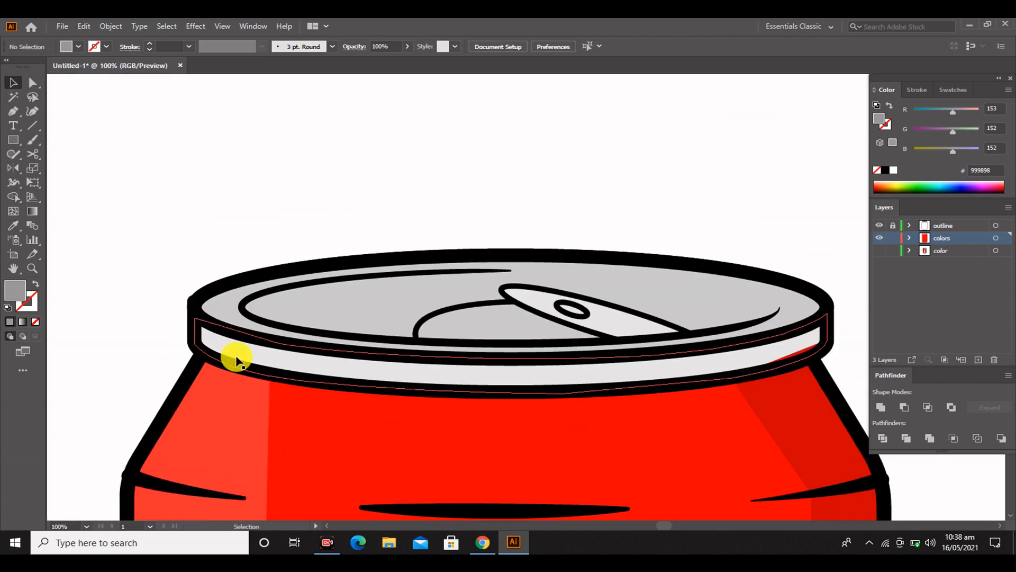
left_click(264, 343)
left_click(257, 352)
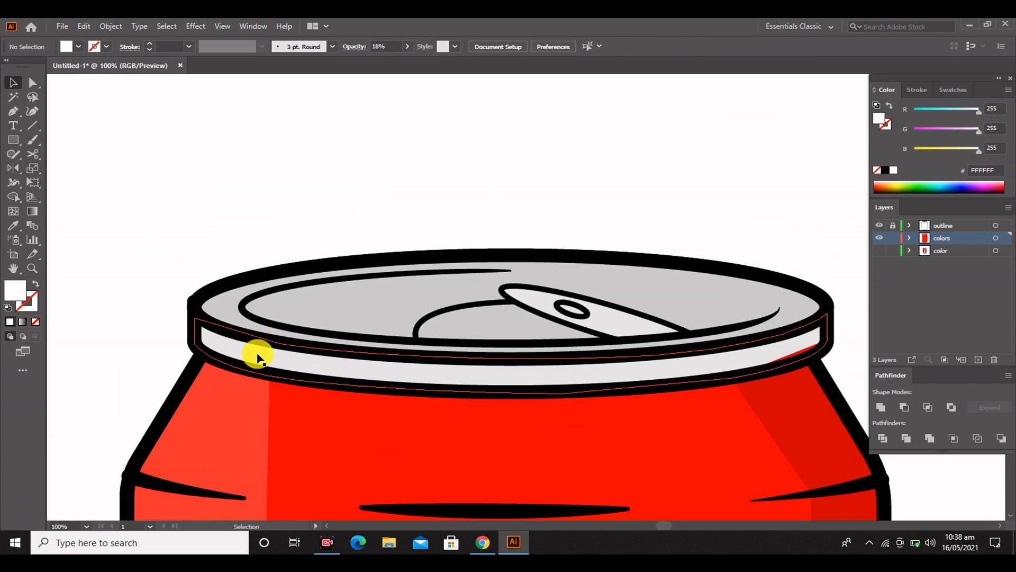
left_click(292, 231)
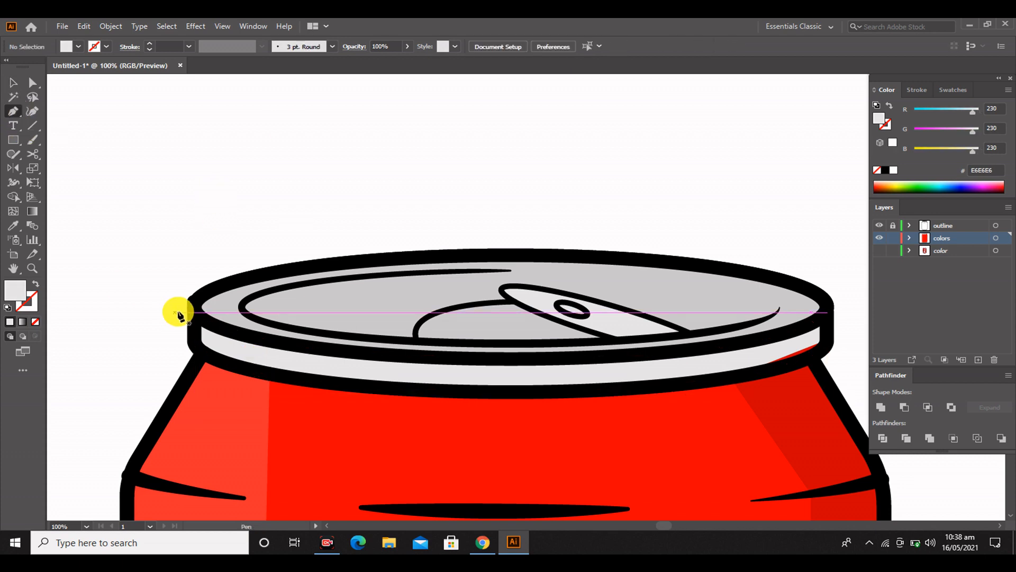
left_click(193, 343)
left_click(273, 380)
left_click(286, 344)
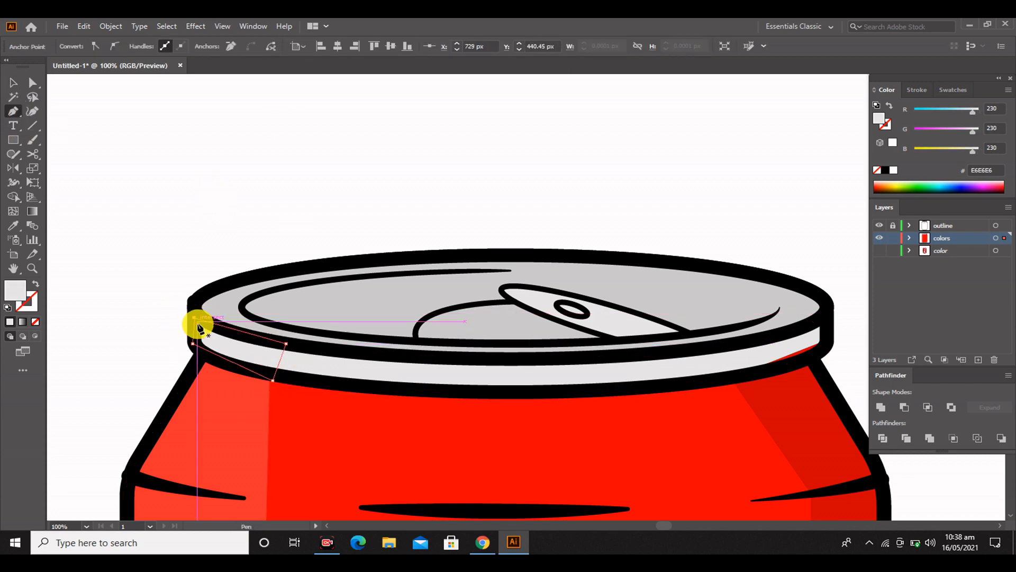
left_click(14, 82)
Fill the rim band's highlight piece with white FFFFFF
double_click(243, 347)
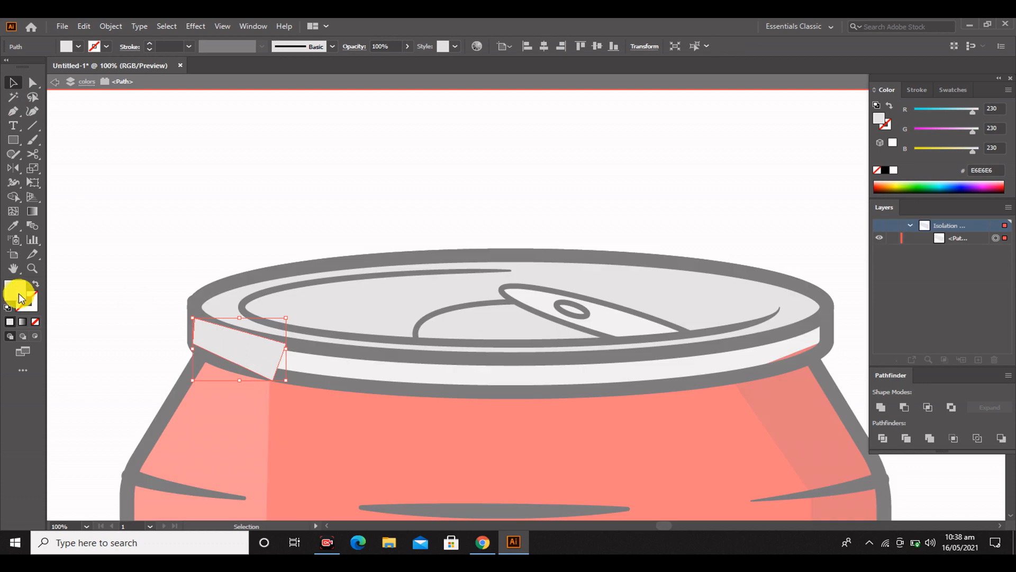
double_click(15, 291)
left_click(768, 118)
double_click(188, 194)
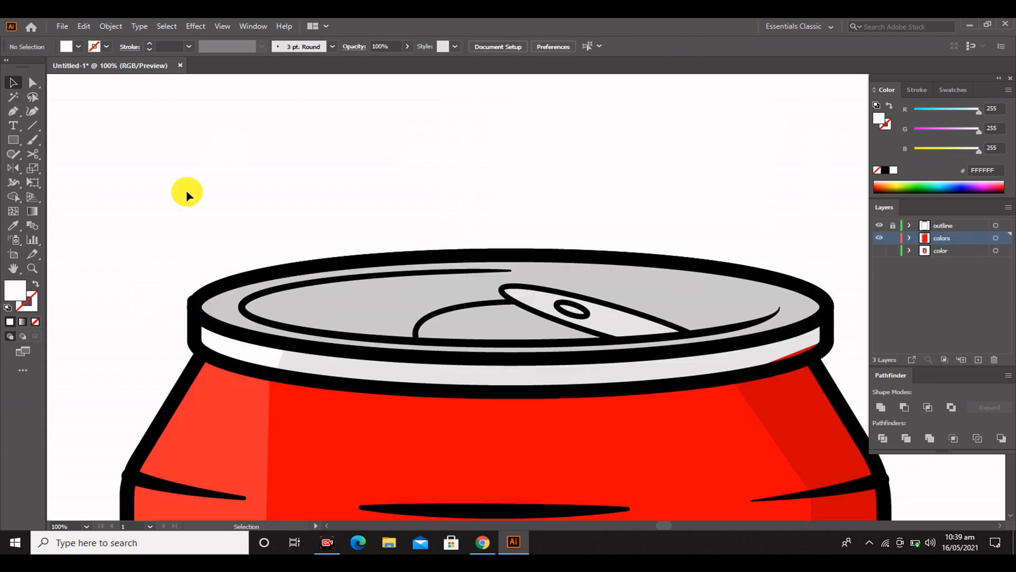
Move the dark red shading strip's upper right anchor down under the outline, clear of the rim band
scroll(267, 283, "down", 2)
scroll(529, 339, "up", 2)
scroll(700, 351, "down", 2)
left_click_drag(645, 412, 386, 428)
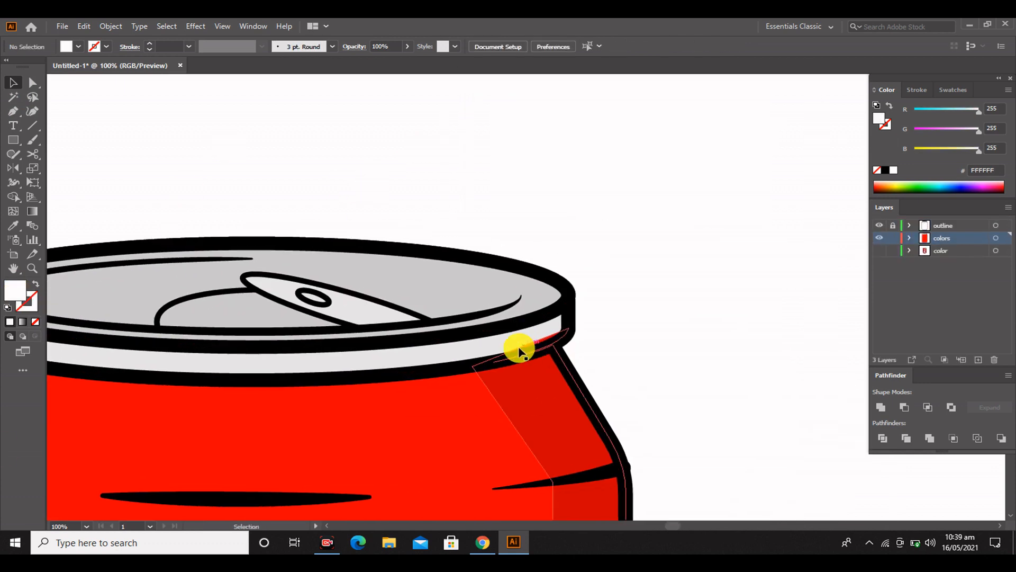
scroll(519, 352, "up", 2)
scroll(561, 355, "up", 2)
left_click(547, 337)
left_click(31, 83)
left_click_drag(625, 298, 568, 349)
left_click(165, 149)
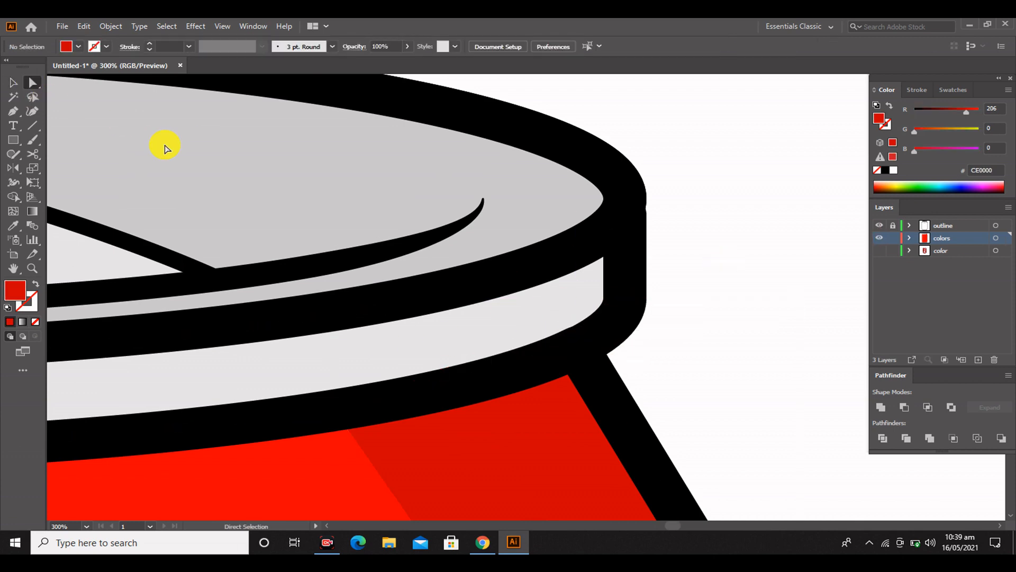
Trace a closed four-corner shading piece over the rim band's right end with the Pen tool
left_click(337, 411)
left_click(286, 318)
left_click(614, 234)
left_click(625, 314)
left_click(336, 410)
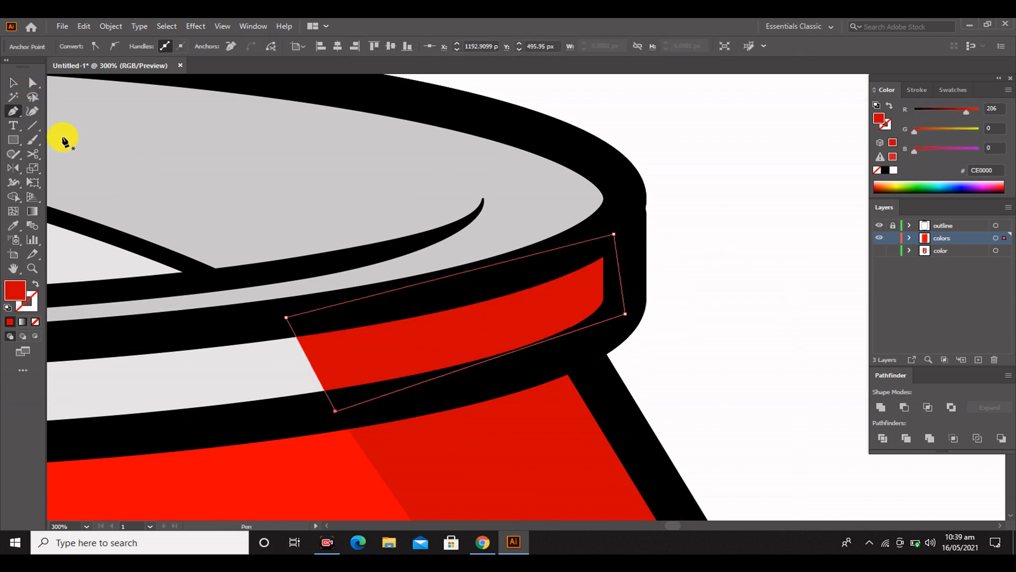
Sample the base's darker gray 999898 with the Eyedropper to fill the new rim band shading piece
scroll(506, 259, "down", 6)
scroll(508, 254, "down", 2)
left_click(12, 225)
scroll(546, 238, "down", 2)
scroll(546, 239, "down", 5)
scroll(544, 282, "up", 4)
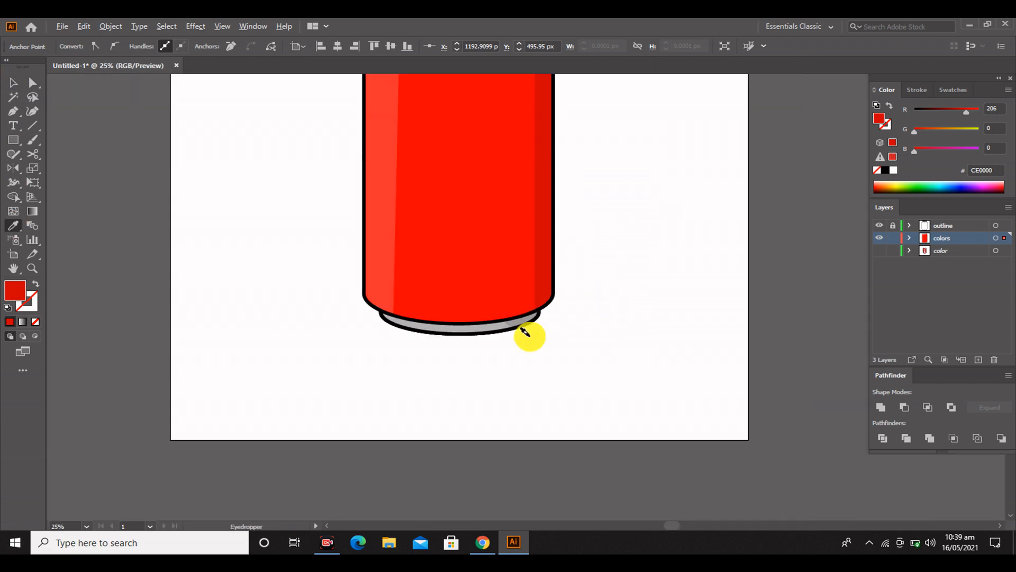
scroll(530, 336, "up", 1)
left_click(516, 320)
scroll(516, 318, "up", 1)
left_click(13, 82)
left_click(642, 168)
scroll(641, 168, "up", 5)
scroll(569, 227, "up", 3)
scroll(388, 337, "up", 3)
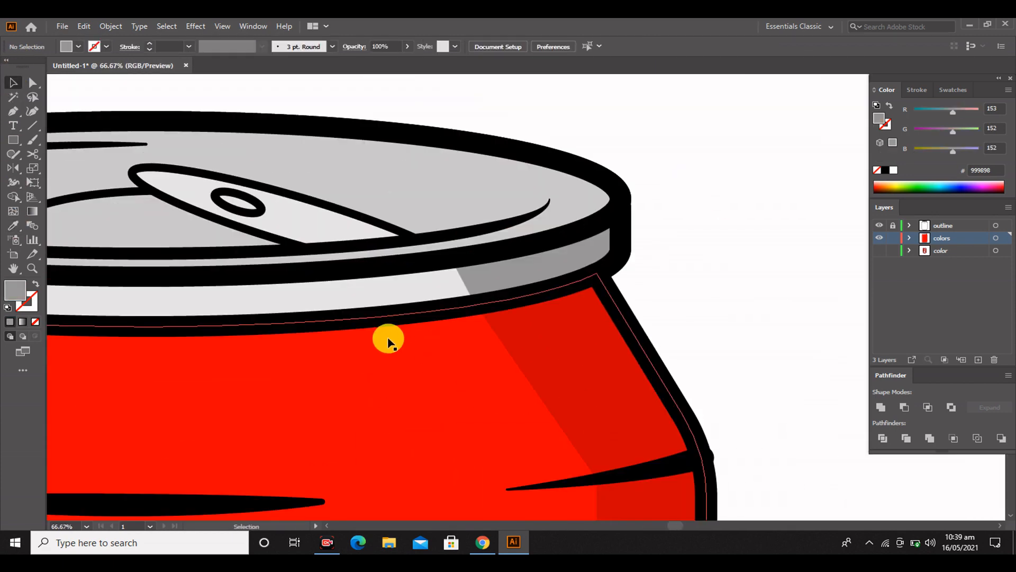
scroll(389, 339, "down", 2)
left_click_drag(236, 324, 347, 350)
key("ctrl+z")
key("ctrl+z")
left_click_drag(449, 417, 672, 407)
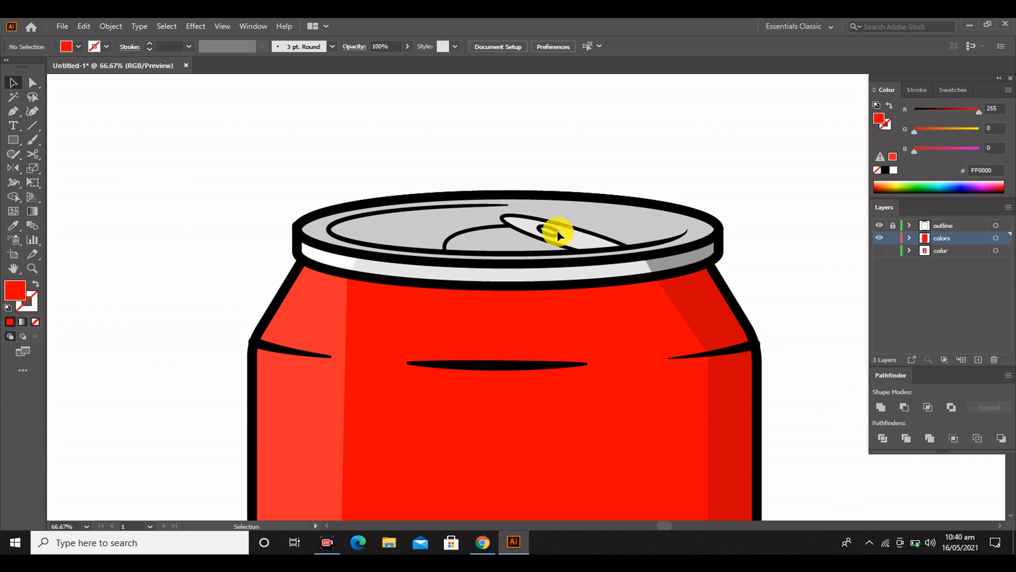
Fill the oval hole in the can's pull tab with a dark gray swatch
left_click(551, 236)
left_click(952, 90)
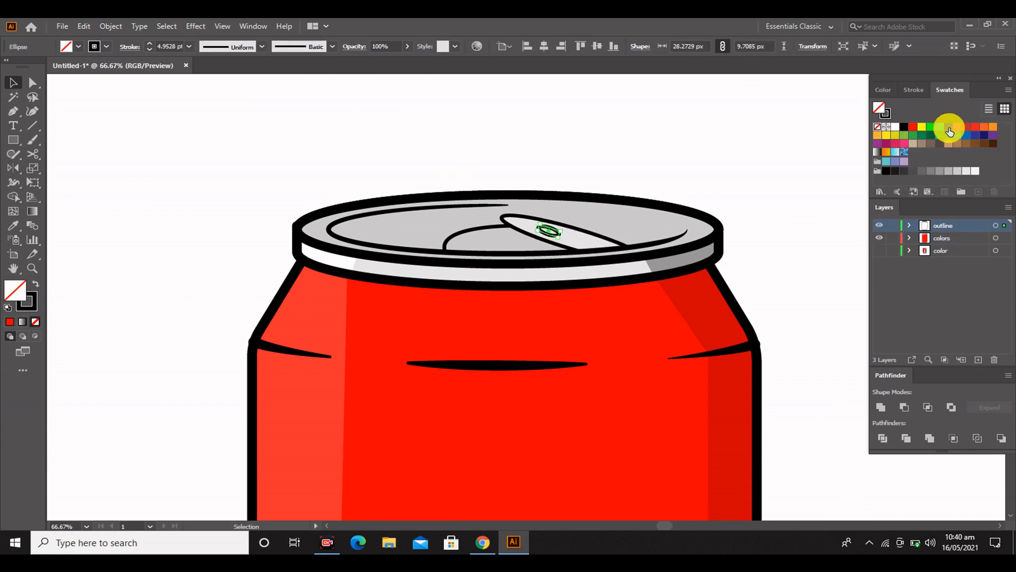
left_click(92, 137)
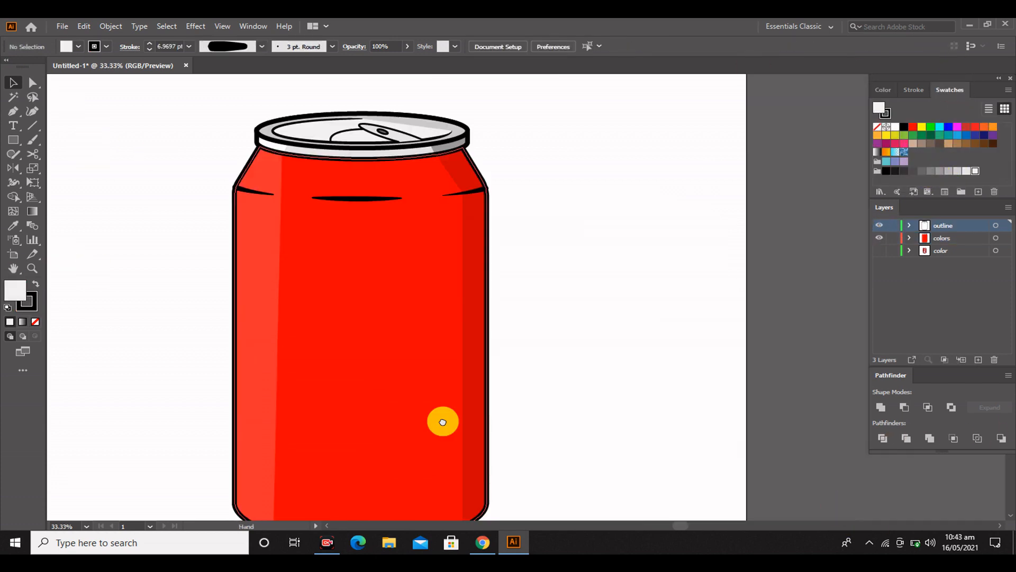
Shift the dark red shading strip left so that it covers a wider part of the can body
key("ctrl+0")
left_click(540, 328)
left_click_drag(528, 331, 485, 332)
left_click(646, 338)
scroll(590, 302, "up", 3)
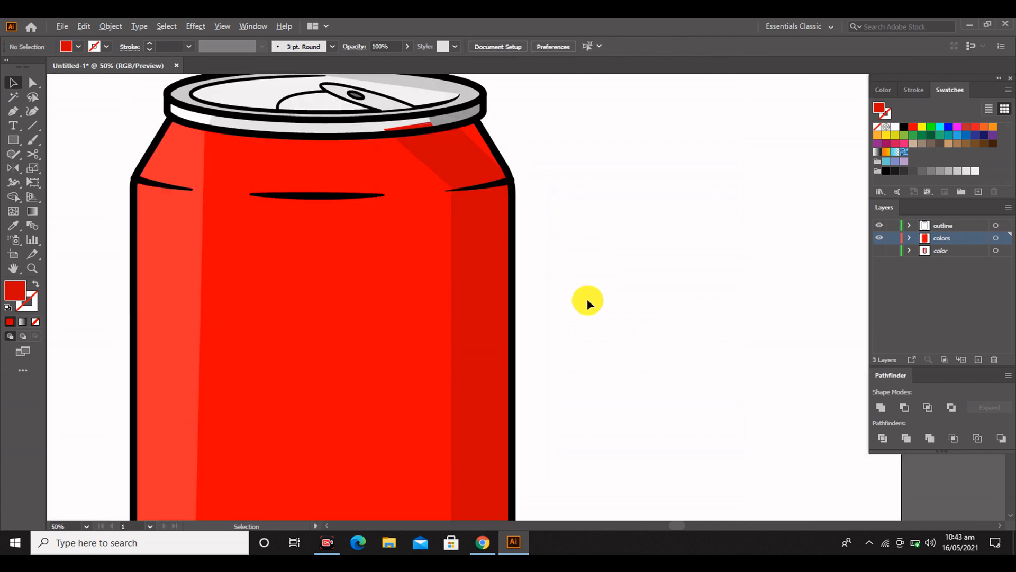
Reshape the dark red strip's upper edge with Direct Selection so it follows the outline and clears the rim band
scroll(582, 299, "up", 3)
left_click(467, 302)
scroll(505, 264, "up", 1)
mouse_move(487, 236)
left_mouse_down()
mouse_move(500, 235)
mouse_move(486, 229)
left_mouse_up()
key("a")
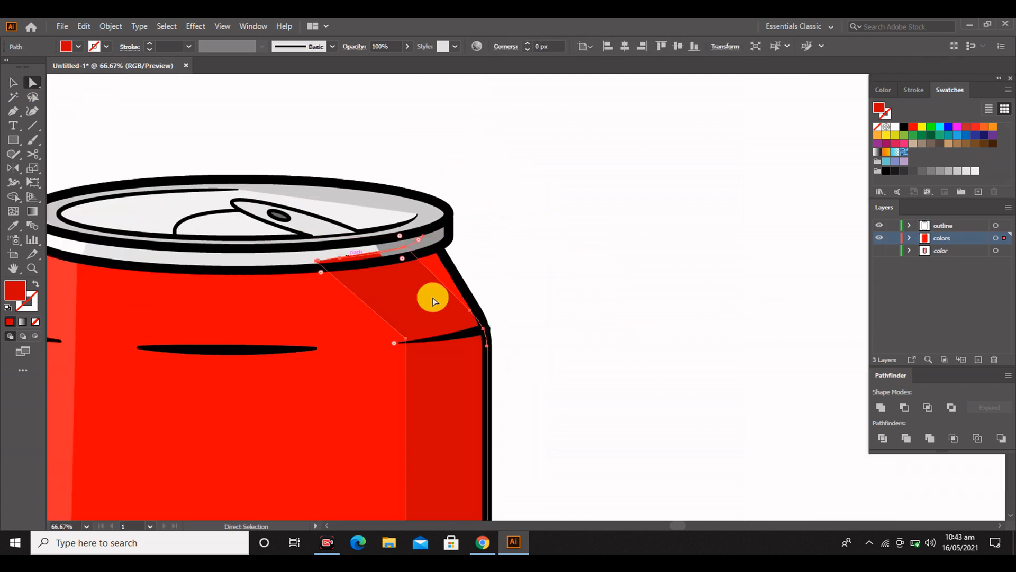
mouse_move(405, 252)
left_mouse_down()
mouse_move(440, 249)
mouse_move(406, 255)
left_mouse_up()
key("ctrl+z")
key("ctrl+z")
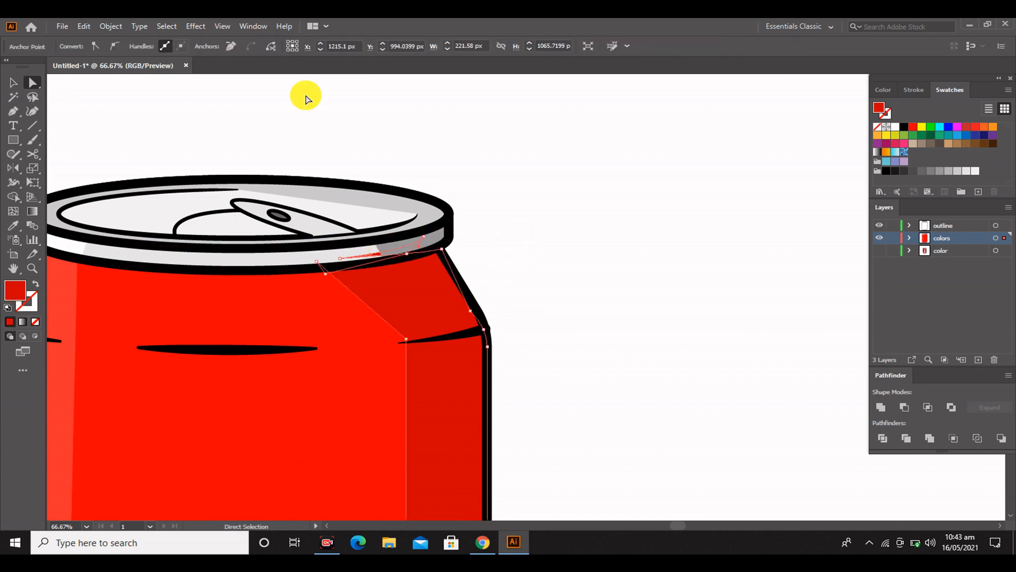
key("ctrl+shift+a")
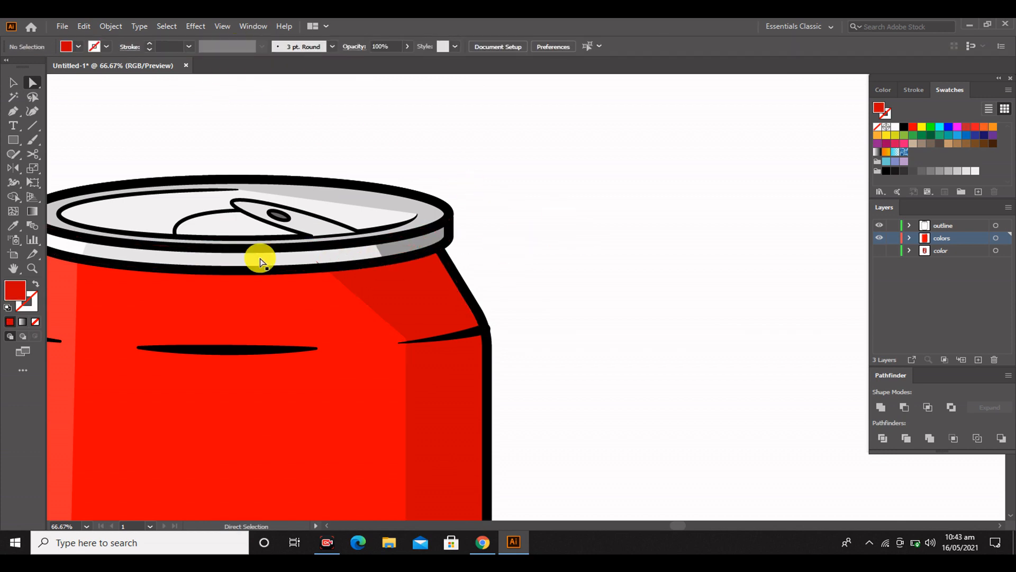
Move the dark red strip's upper left anchor about 7 px right and 6 px down, under the black outline
scroll(306, 273, "up", 2)
left_click(314, 289)
left_click_drag(310, 274, 308, 270)
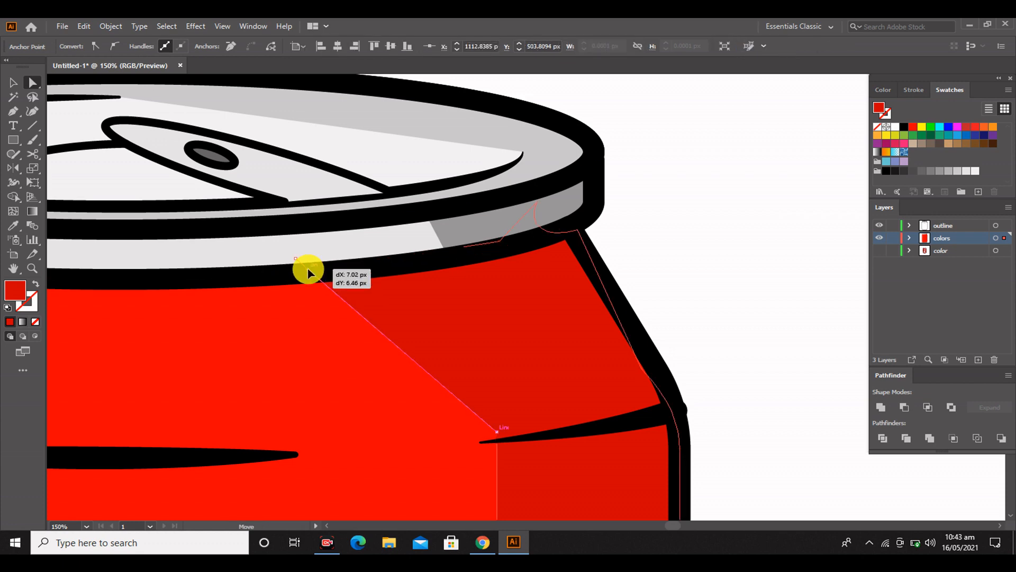
Extend the gray rim band shading piece left by moving its left corner anchors into line with the dark red strip
scroll(476, 199, "down", 1)
left_click(426, 196)
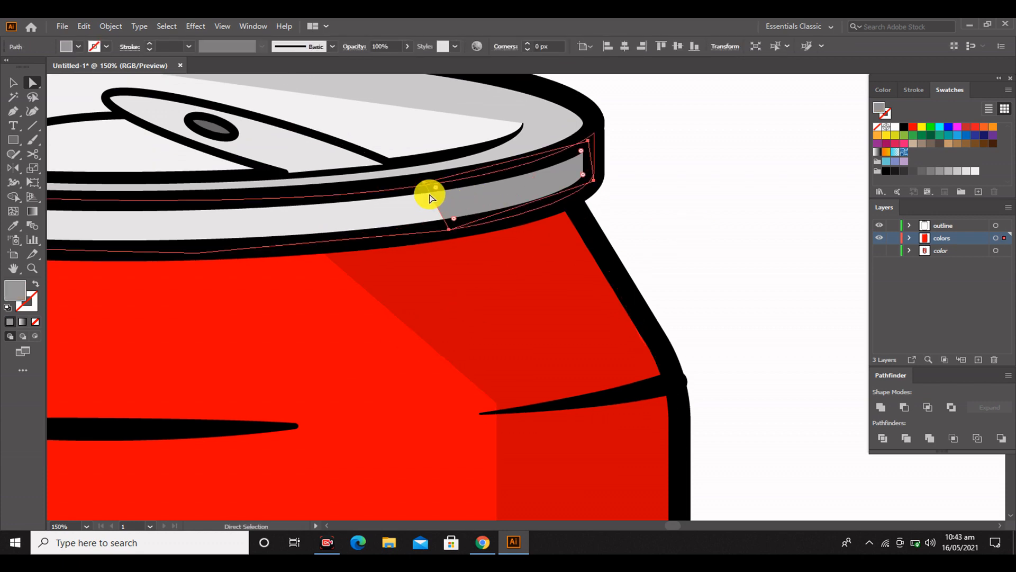
key("v")
left_click_drag(424, 228, 325, 248)
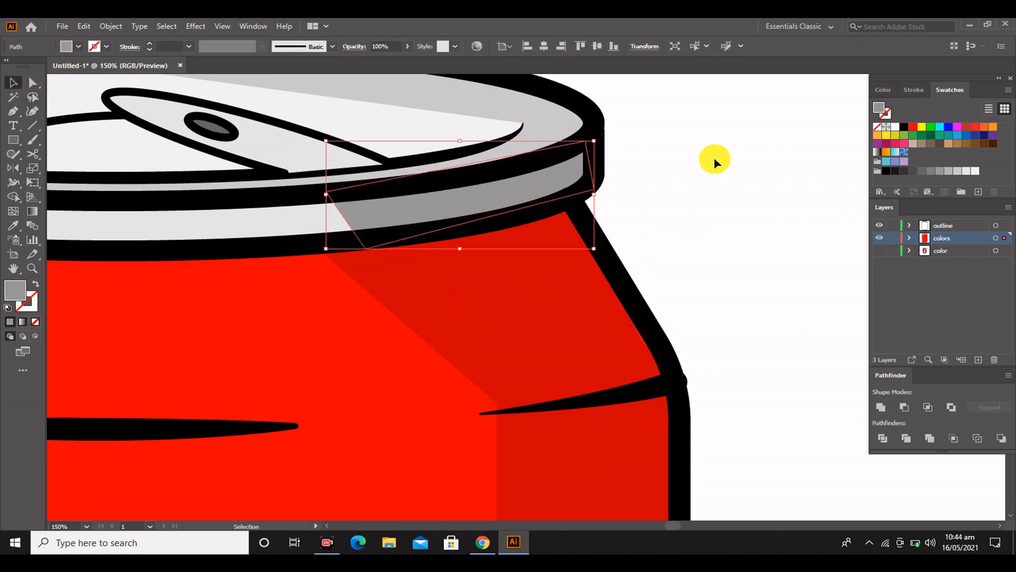
left_click(714, 158)
scroll(635, 180, "up", 1)
left_click(366, 245)
key("a")
left_click_drag(365, 276, 312, 272)
left_click_drag(306, 221, 291, 222)
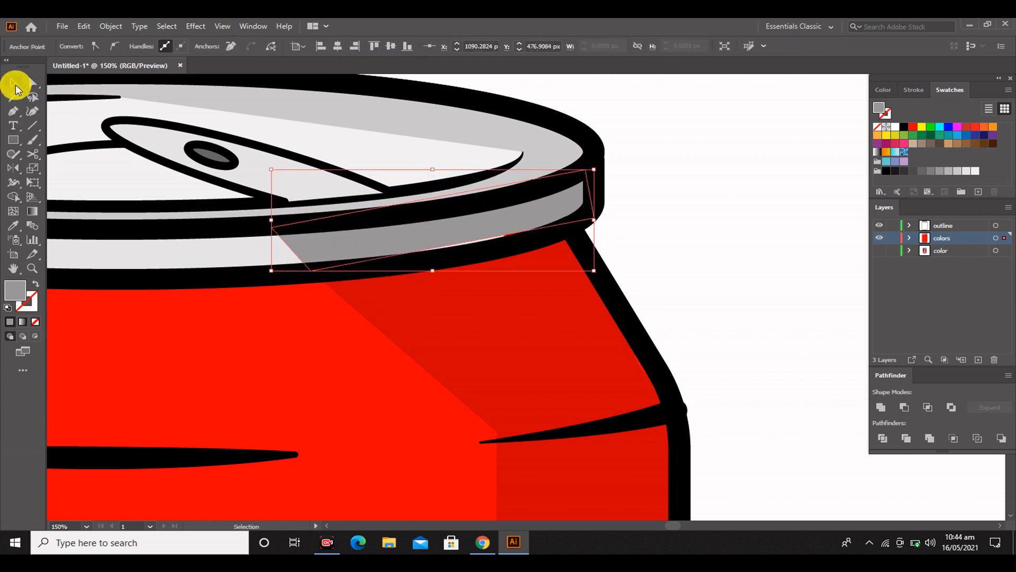
Bend the rim shading piece's two long edges with the Curvature tool to follow the rim band
left_click(32, 111)
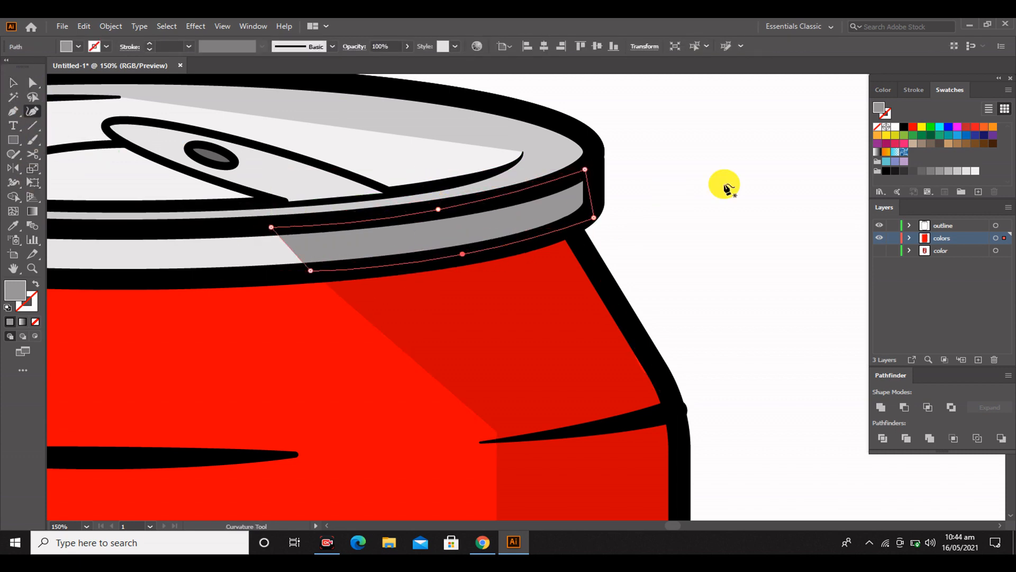
left_click(14, 82)
left_click(746, 217)
scroll(746, 217, "down", 3)
left_click(561, 347)
left_click(712, 299)
Bend the left body highlight's inner edge into a long inward curve with the Curvature tool
left_click_drag(223, 331, 588, 328)
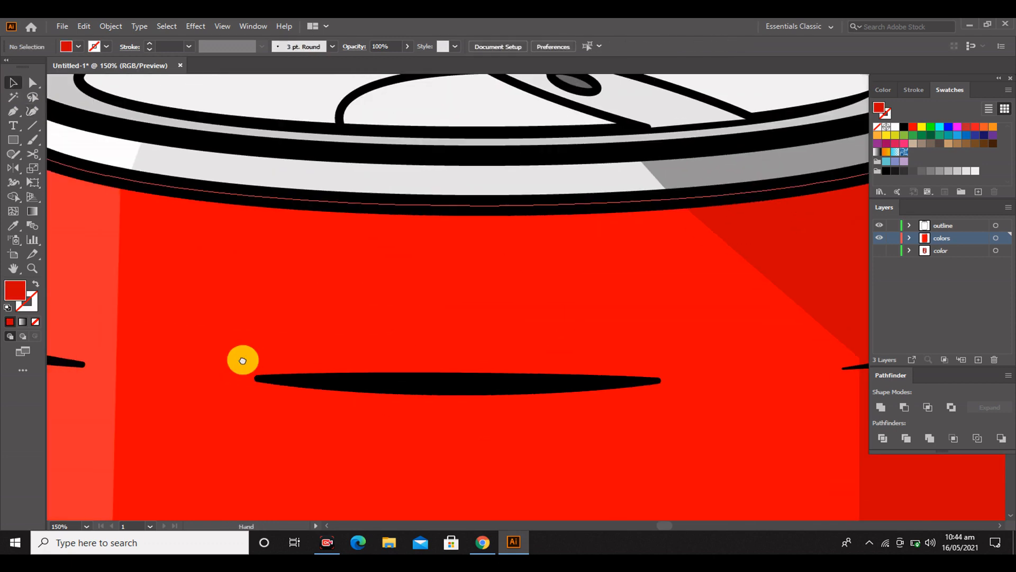
left_click_drag(242, 361, 593, 346)
left_click(391, 275)
left_click(32, 111)
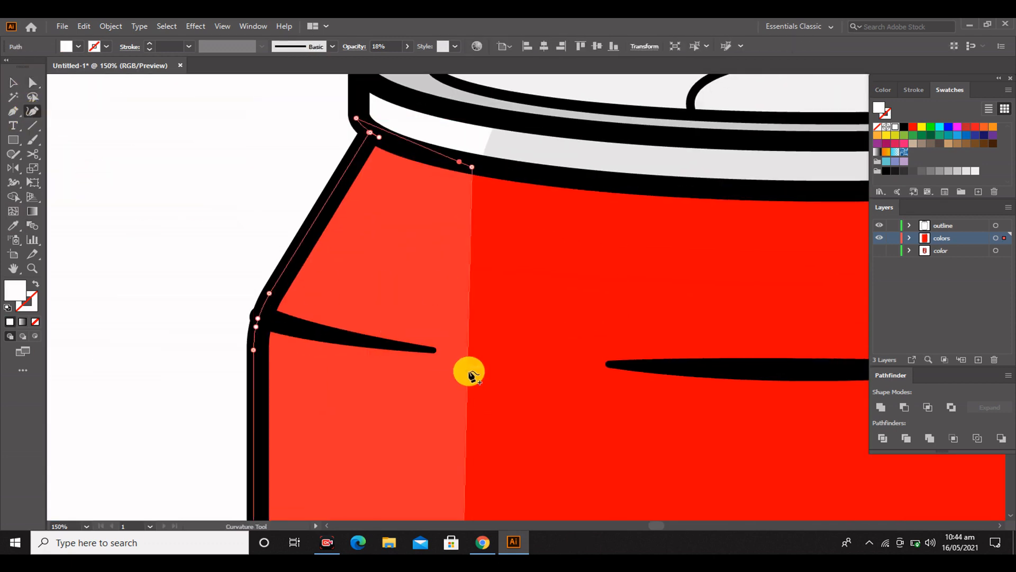
left_click_drag(434, 351, 433, 350)
scroll(389, 366, "down", 4)
scroll(394, 357, "down", 6)
scroll(404, 347, "down", 1)
left_click(13, 82)
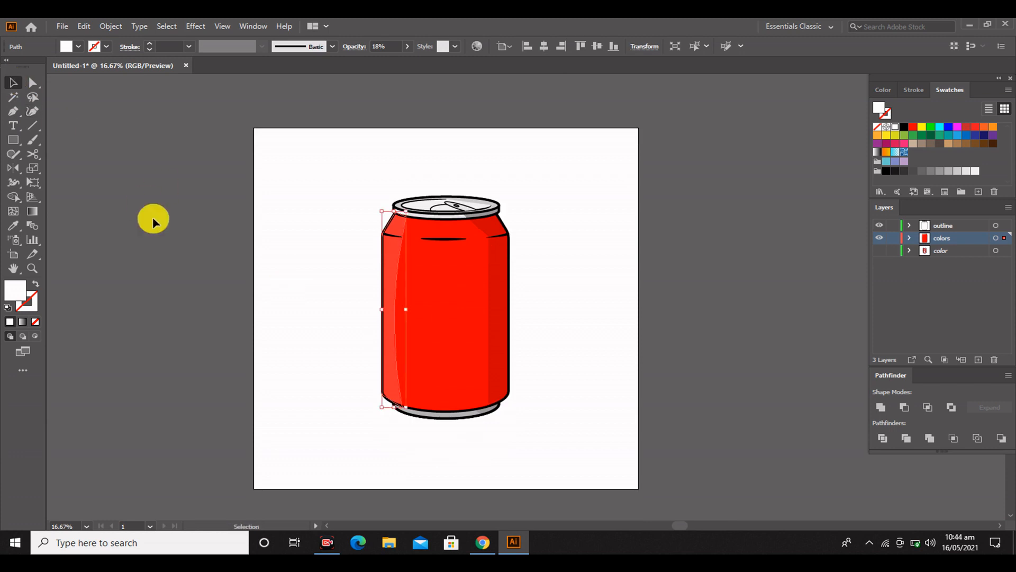
left_click(152, 220)
Move the curved highlight strip right so that it covers more of the can body
scroll(279, 298, "up", 1)
scroll(279, 298, "up", 1)
scroll(339, 288, "right", 8)
scroll(365, 284, "down", 3)
left_click(382, 281)
left_click_drag(417, 280, 448, 280)
left_click(304, 365)
scroll(304, 368, "up", 3)
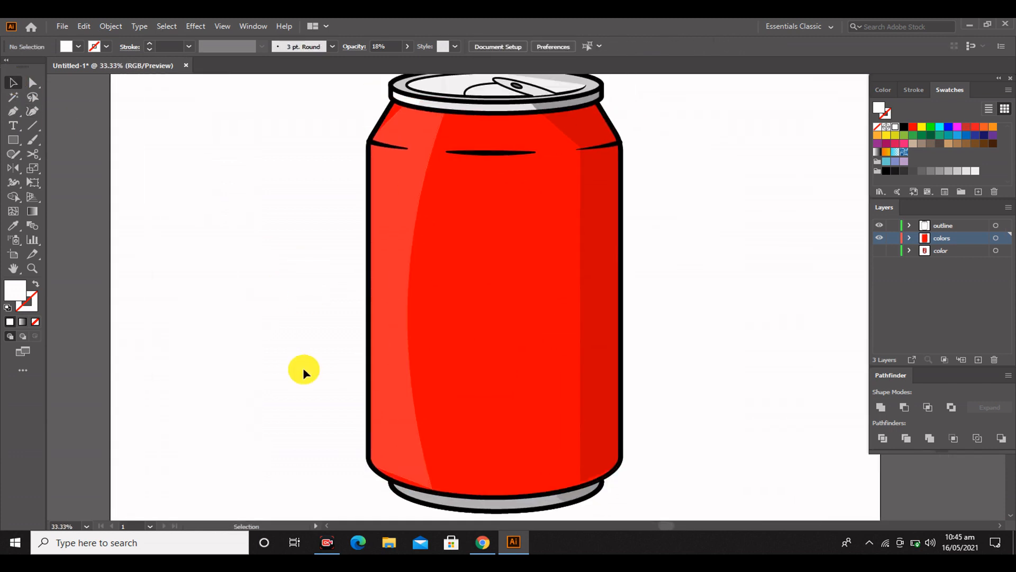
left_click(395, 291)
scroll(446, 256, "up", 3)
left_click_drag(307, 177, 307, 182)
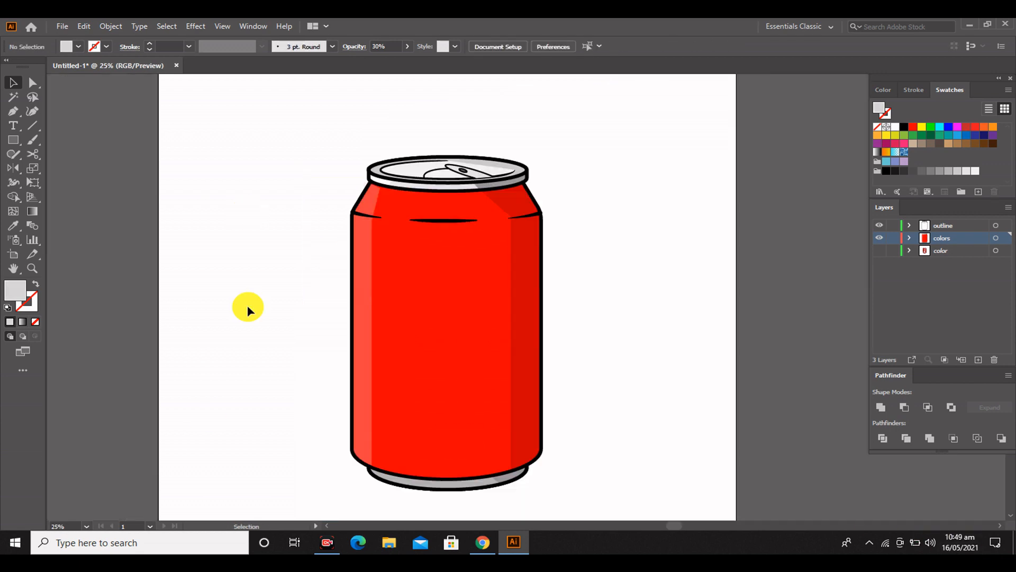
Adjust the left highlight strip's upper anchors with Direct Selection so its upper edge lies under the outline
scroll(352, 187, "up", 4)
left_click(460, 254)
mouse_move(464, 166)
left_mouse_down()
mouse_move(483, 166)
mouse_move(481, 175)
left_mouse_up()
key("ctrl+z")
key("a")
left_click_drag(405, 171, 454, 190)
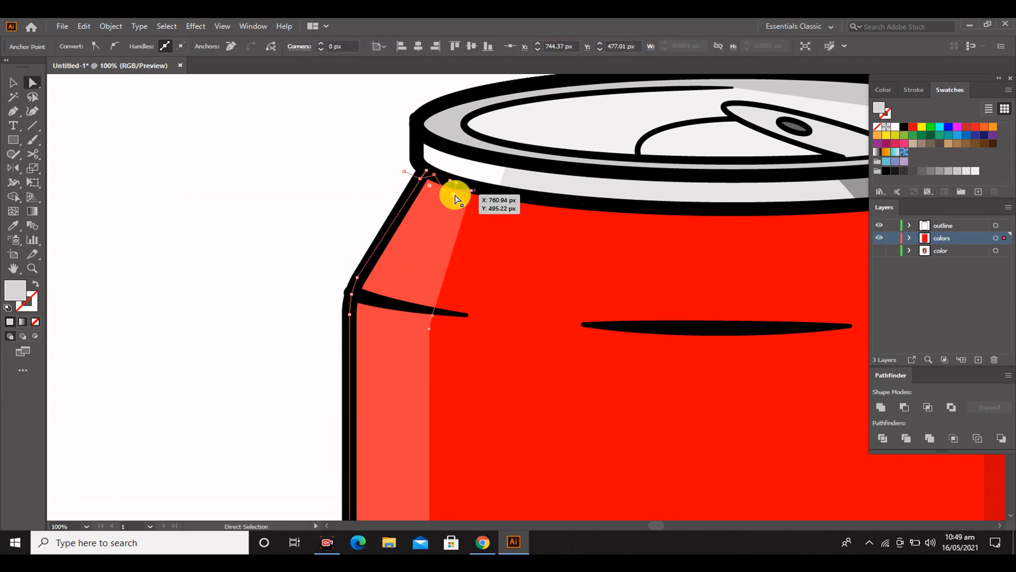
left_click(404, 171)
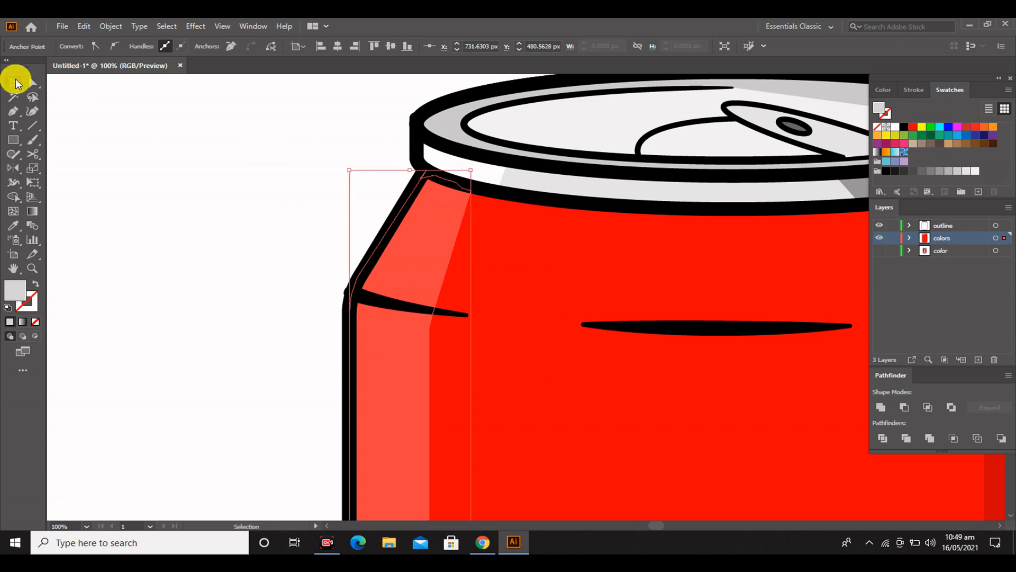
left_click(259, 177)
Draw a tall, narrow ellipse highlight on the upper left part of the can body
scroll(258, 177, "down", 3)
scroll(349, 279, "down", 3)
right_click(16, 140)
left_click(58, 169)
left_click_drag(335, 236, 357, 391)
Duplicate the ellipse highlight and place a smaller copy low on the right-hand dark red shading strip
key("v")
left_click_drag(349, 308, 525, 385)
left_click(335, 295)
left_click_drag(528, 457, 519, 404)
left_click(551, 381)
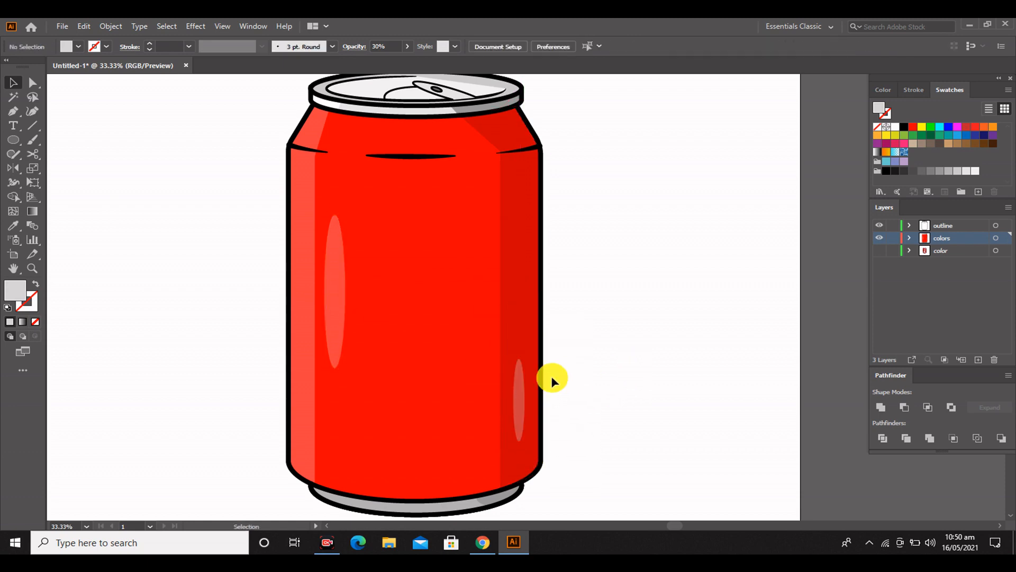
Sample the shading strip's red for the small ellipse and darken its fill to a deep red
left_click(521, 399)
left_click(14, 225)
left_click(512, 239)
double_click(15, 290)
left_click(627, 179)
left_click(768, 117)
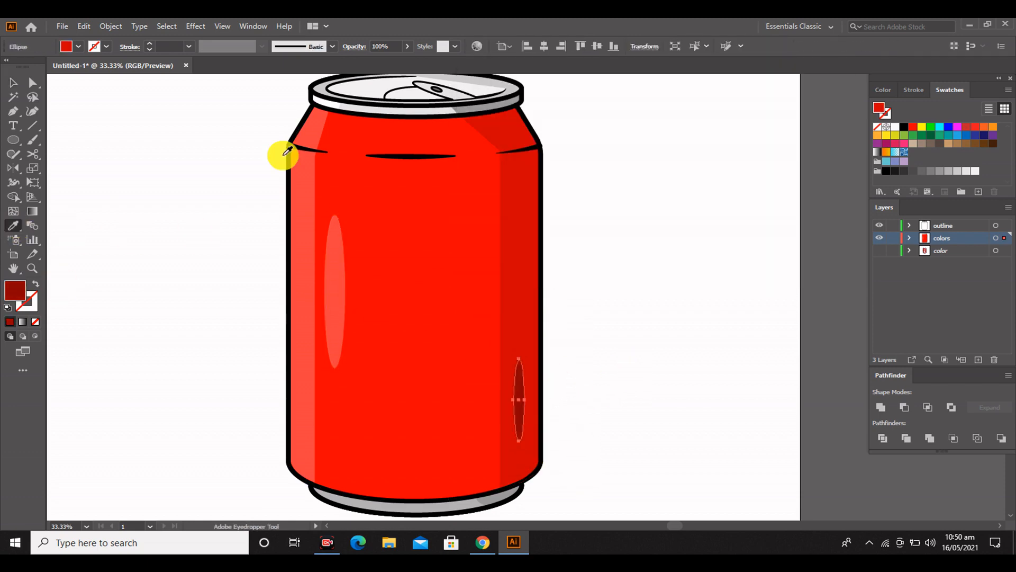
left_click(13, 82)
left_click(142, 226)
Duplicate the dark red shading strip and nudge the copy slightly left
left_click(524, 196)
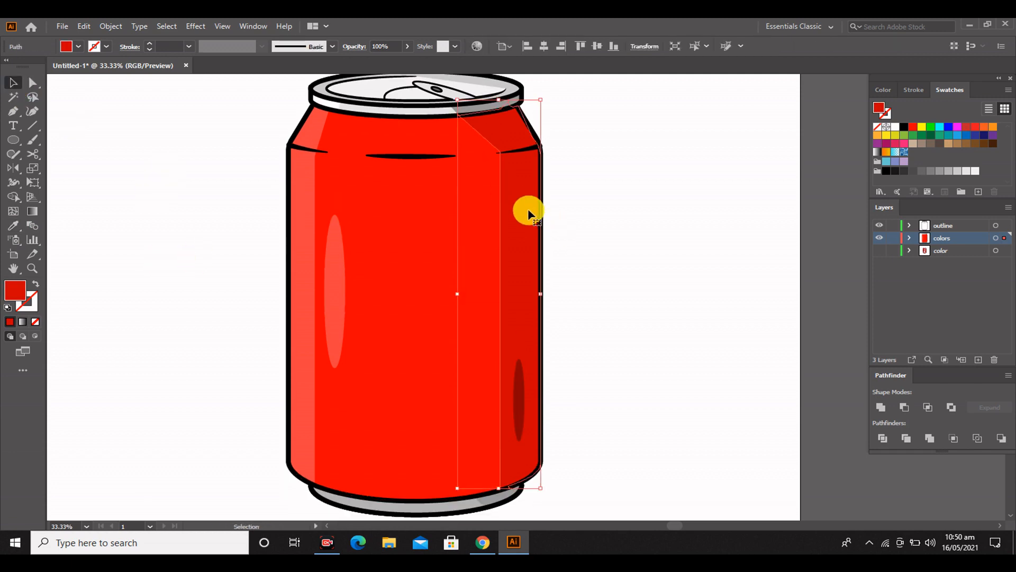
key("shift+Left")
key("shift+Left")
key("shift+Left")
key("shift+Left")
left_click(630, 284)
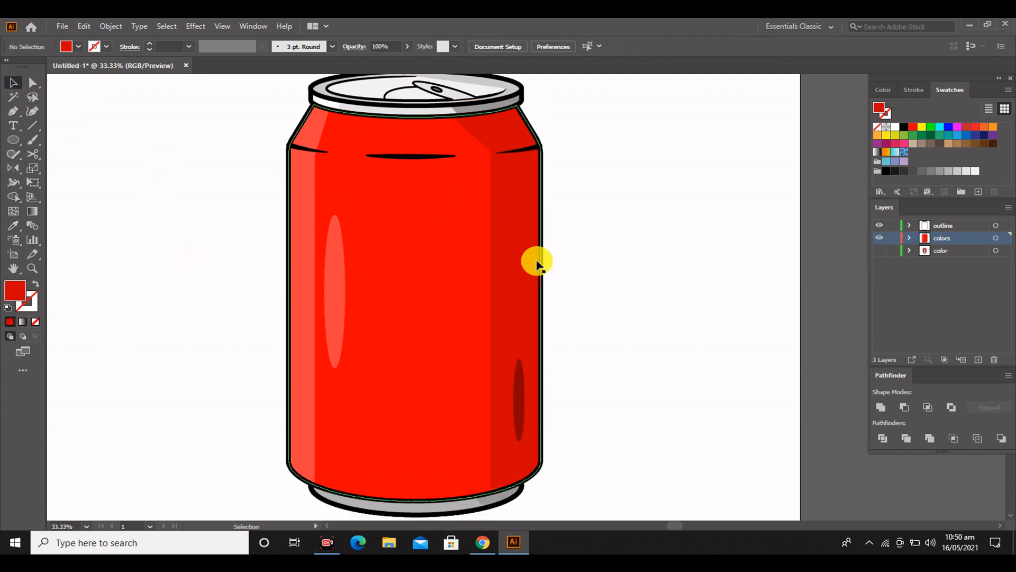
Try a lighter red fill on the shading strip at the can's right edge
double_click(15, 288)
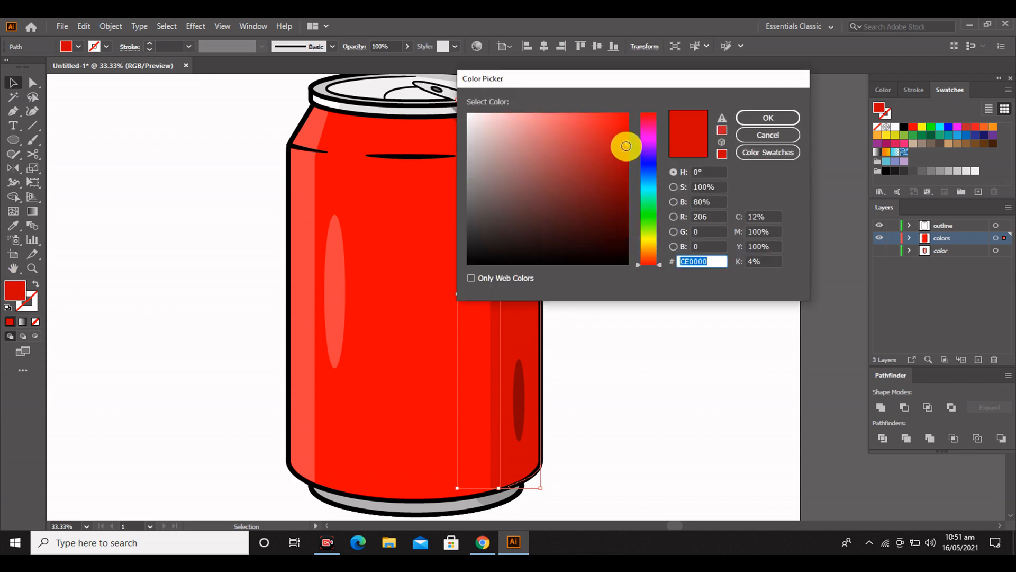
left_click_drag(624, 143, 618, 128)
key("Return")
left_click(245, 148)
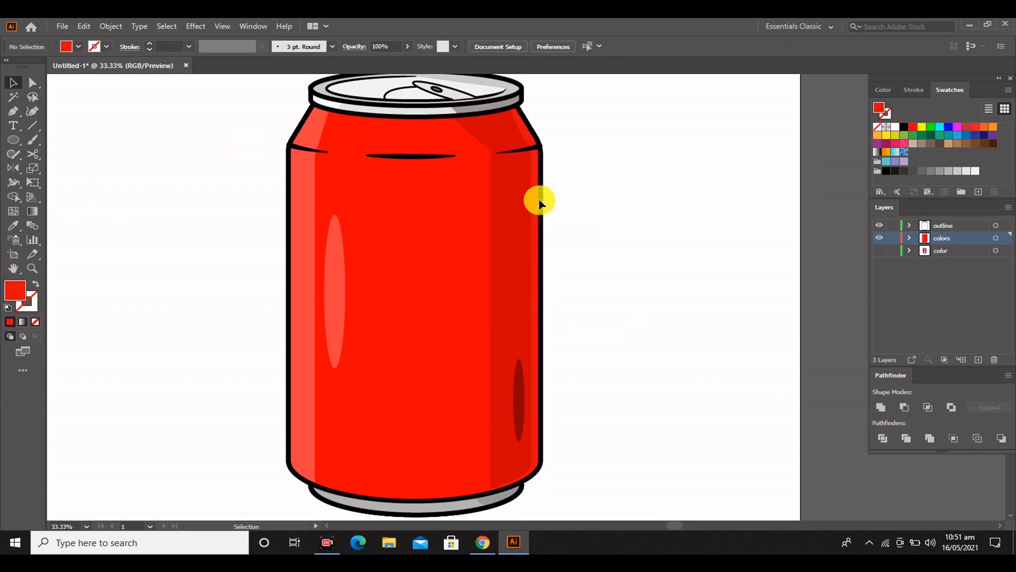
Set the fill of the shading strip at the can's right edge to a darker red
left_click(539, 203)
double_click(15, 288)
left_click_drag(631, 148, 631, 166)
key("Return")
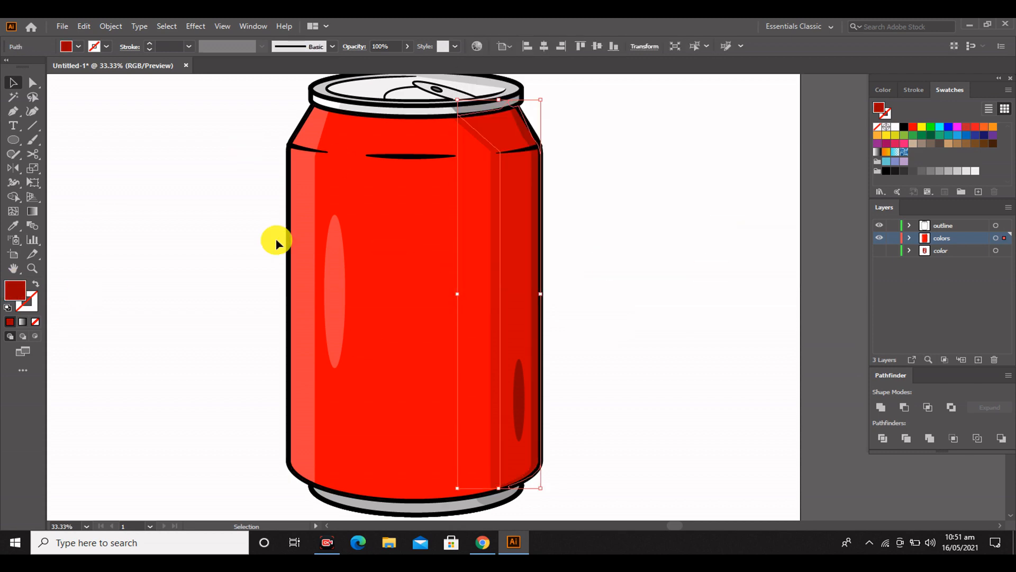
left_click(76, 336)
Set the small dark red ellipse's opacity to 59%
scroll(77, 336, "up", 1)
left_click(520, 418)
left_click(369, 46)
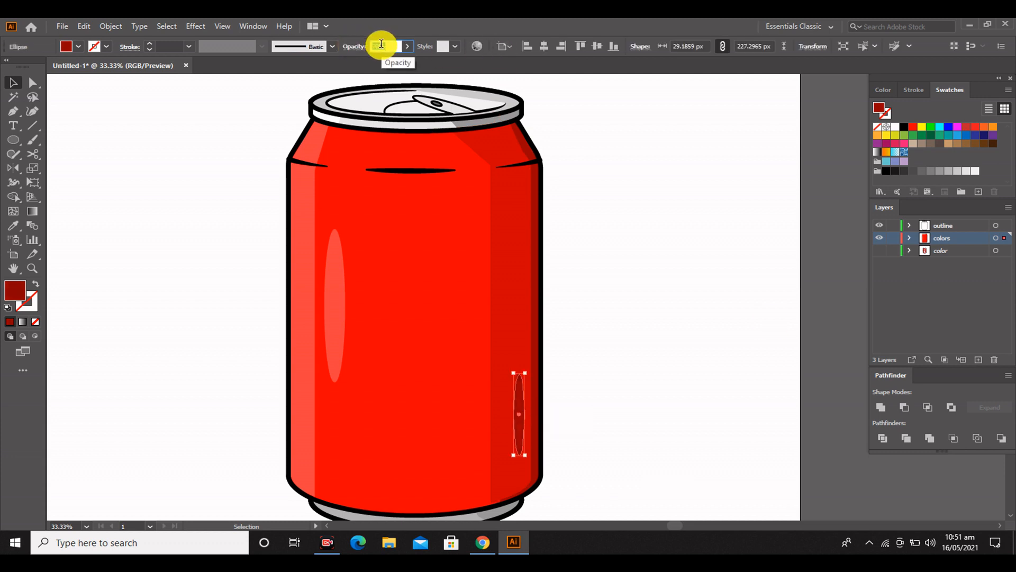
type("59")
key("Return")
left_click(675, 348)
Move the small dark red ellipse slightly left and set its opacity to 30%
scroll(613, 336, "down", 3)
left_click_drag(513, 375, 513, 377)
left_click(392, 45)
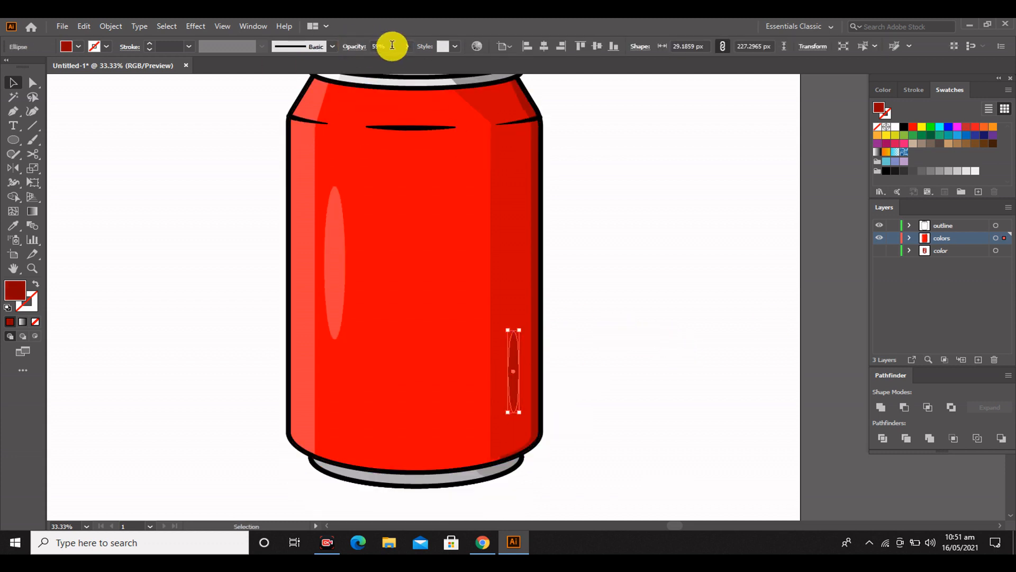
type("30")
key("Return")
left_click(593, 254)
scroll(544, 287, "up", 4)
scroll(357, 332, "down", 1)
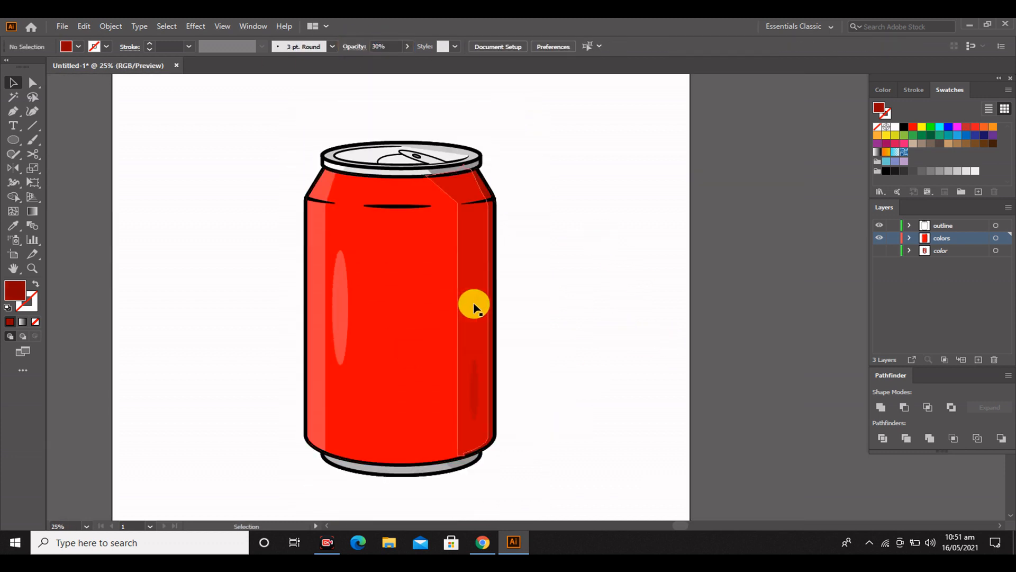
scroll(638, 284, "up", 1)
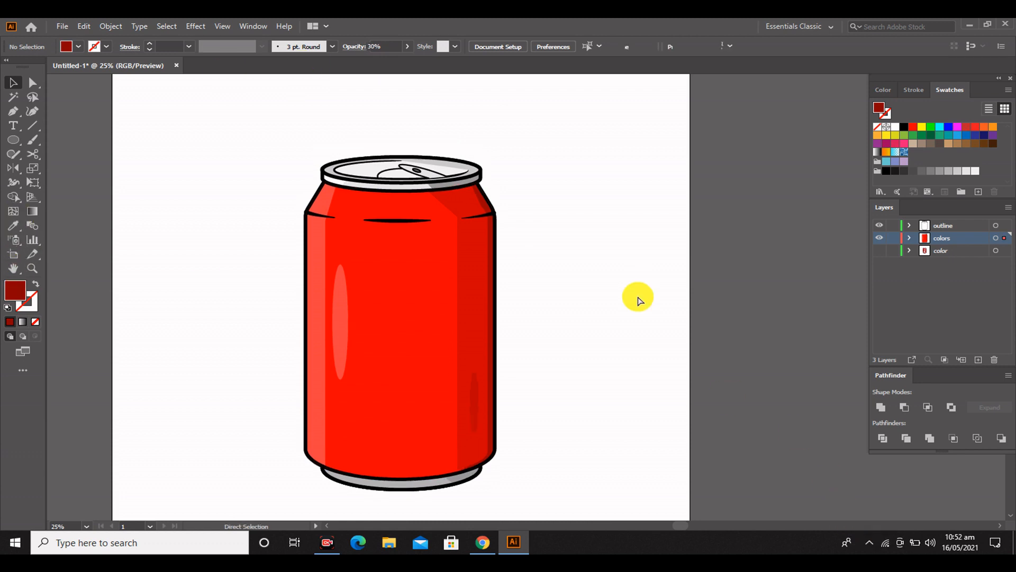
key("ctrl+v")
left_click_drag(565, 330, 562, 262)
left_click_drag(533, 300, 630, 342)
left_click_drag(652, 303, 793, 136)
left_click_drag(788, 376, 870, 472)
left_click_drag(730, 297, 663, 297)
left_click(721, 123)
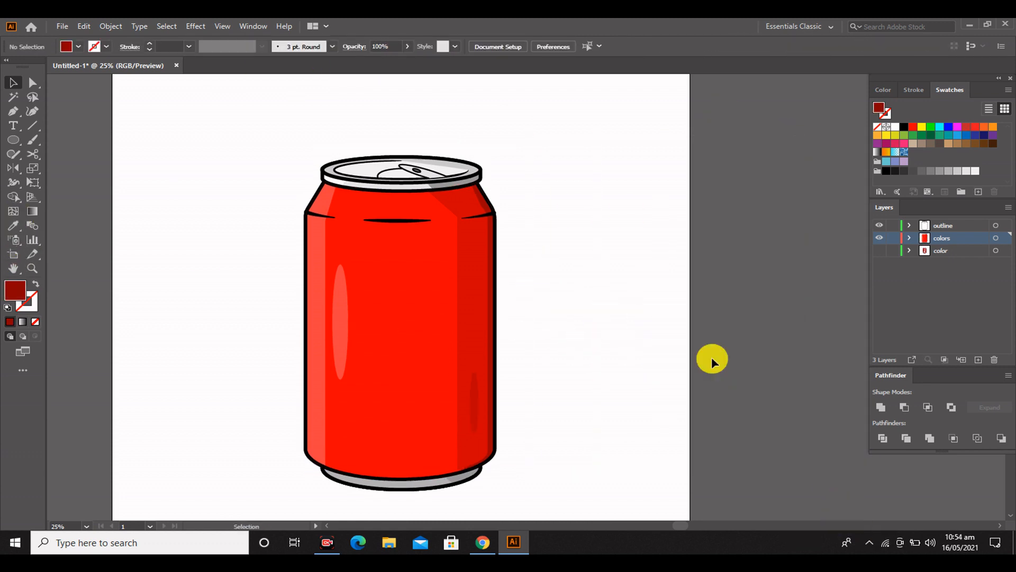
Paste the Coca-Cola logo image, rotate it a quarter turn, and place one copy off the artboard and one beside the can
key("ctrl+v")
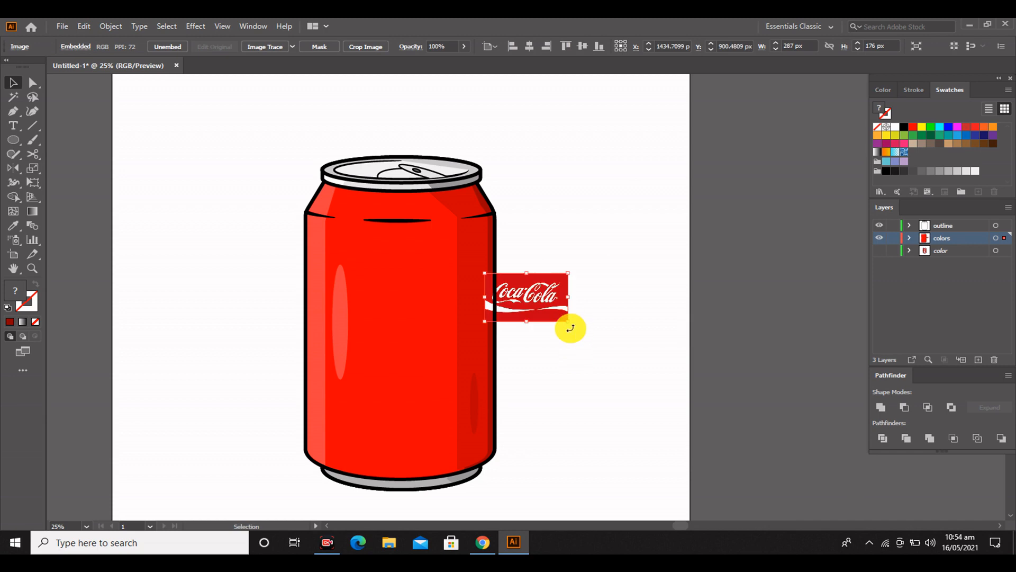
left_click_drag(571, 329, 579, 229)
left_click_drag(533, 294, 610, 300)
left_click_drag(601, 311, 780, 265)
left_click_drag(533, 291, 646, 298)
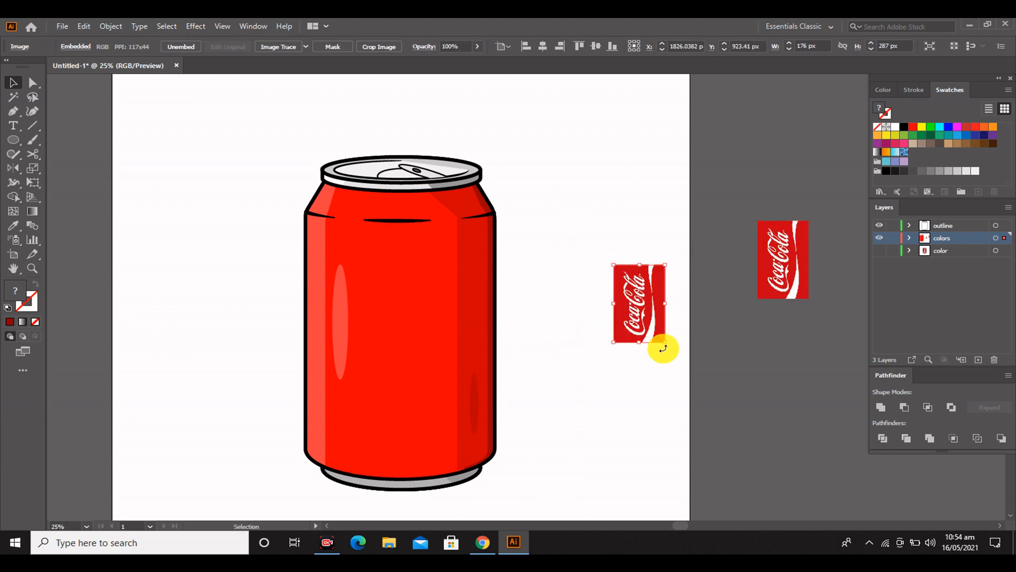
Try to enlarge the logo image copy beside the can to about the can's height, and undo the scaling
left_click_drag(665, 342, 765, 494)
left_click_drag(614, 264, 552, 170)
left_click_drag(653, 291, 624, 281)
key("ctrl+z")
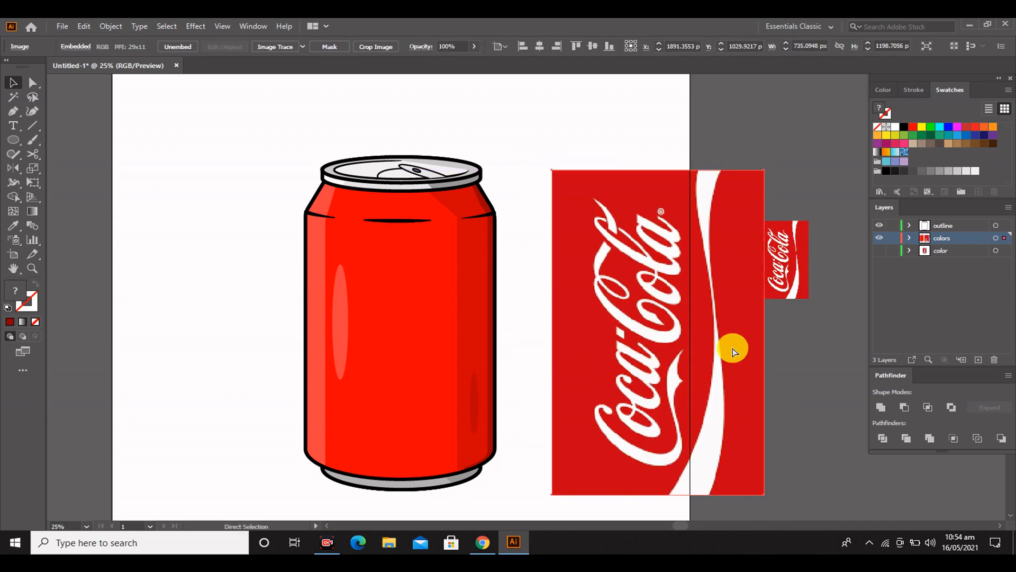
key("ctrl+z")
key("ctrl+z")
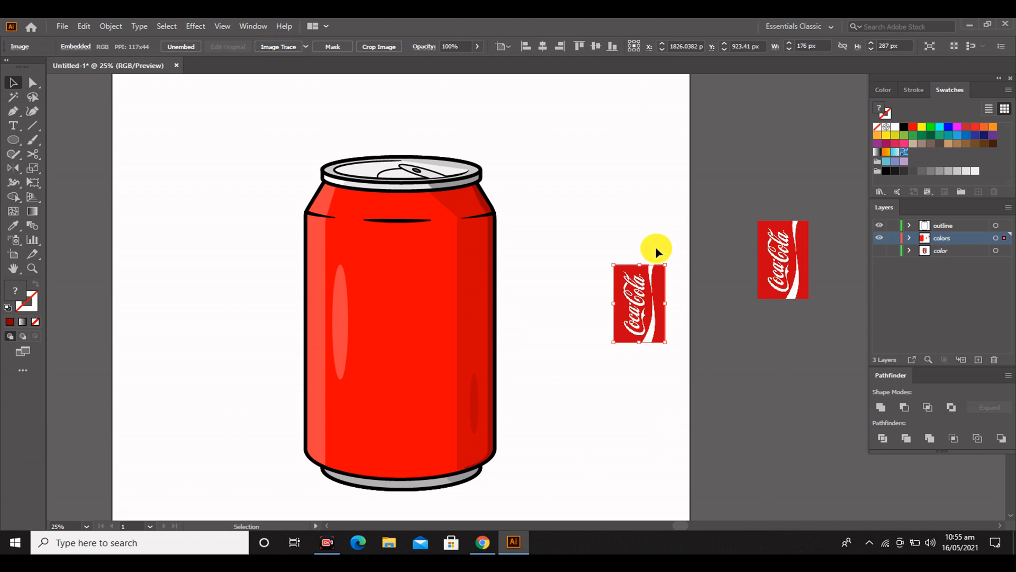
Image-trace the logo copy beside the can with the default preset and expand the result into paths
scroll(651, 316, "up", 5)
scroll(648, 315, "up", 1)
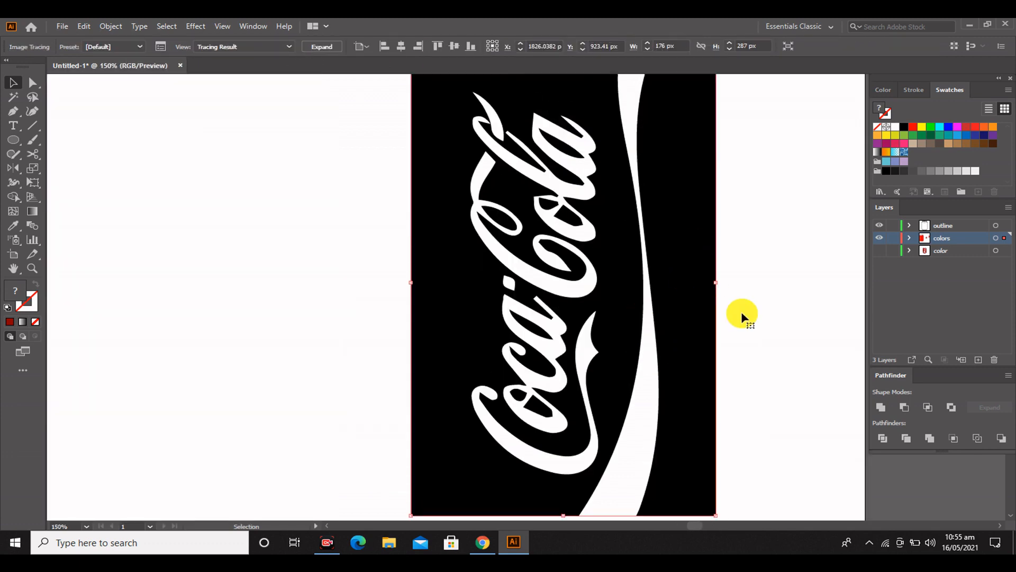
double_click(695, 275)
left_click(322, 47)
Try to delete the black area beyond the wave of the traced logo, and undo the deletion
left_click(738, 252)
double_click(662, 256)
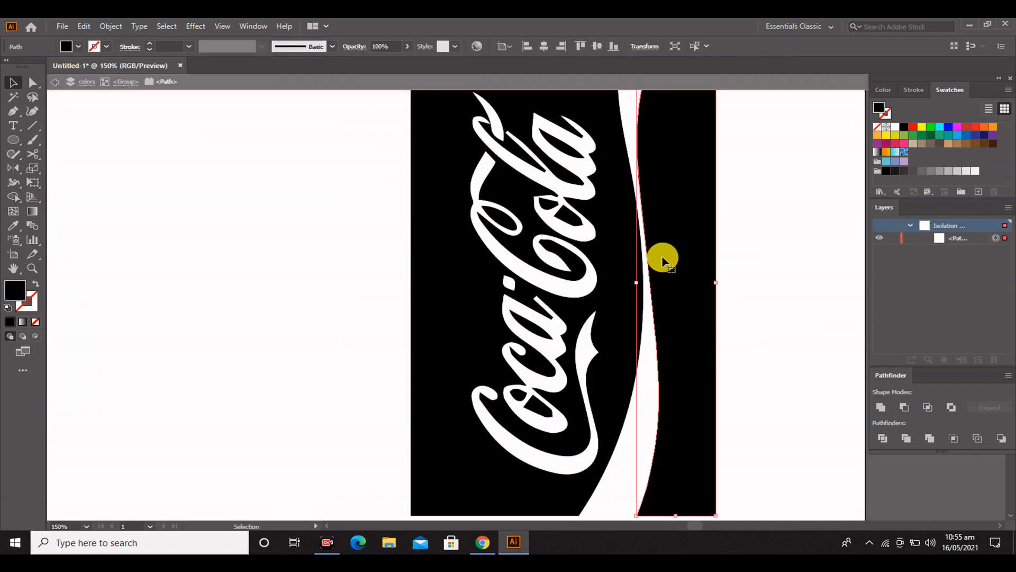
key("Delete")
key("ctrl+z")
left_click(475, 322)
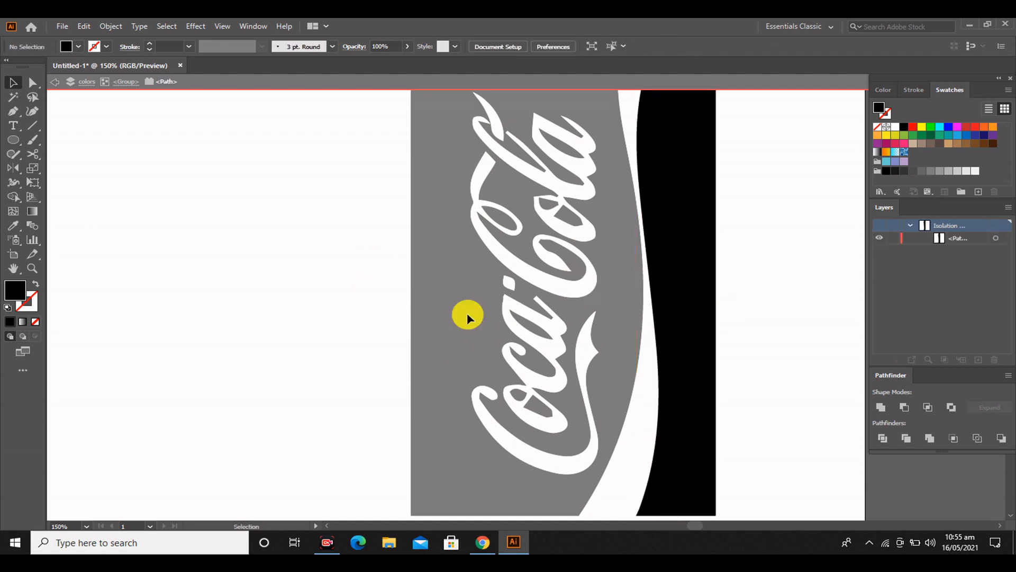
double_click(450, 307)
Place an enlarged copy of the traced black-and-white logo over the middle of the can body
scroll(284, 341, "down", 6)
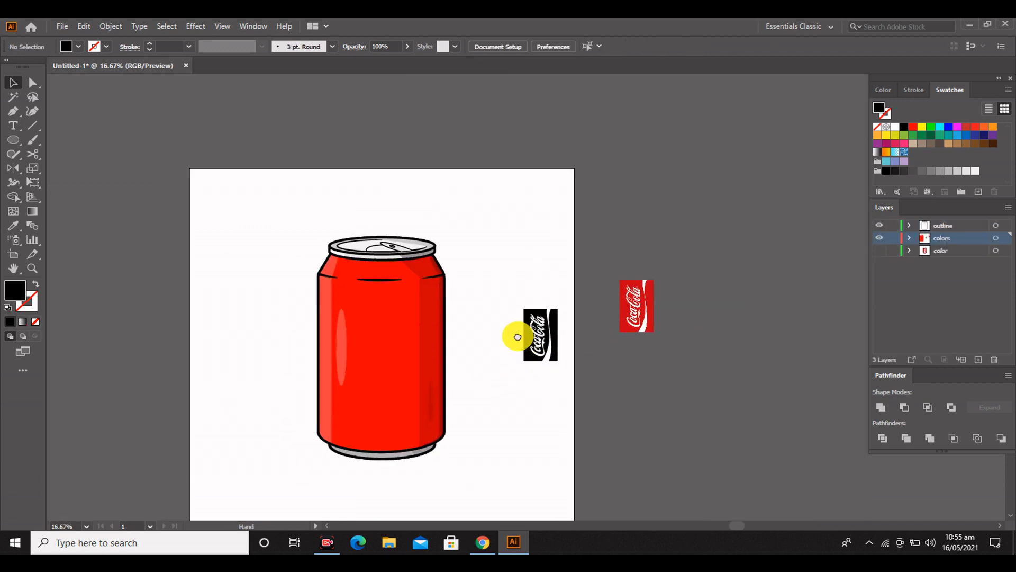
left_click(569, 278)
left_click_drag(571, 277, 406, 281)
left_click_drag(421, 308, 455, 385, "shift")
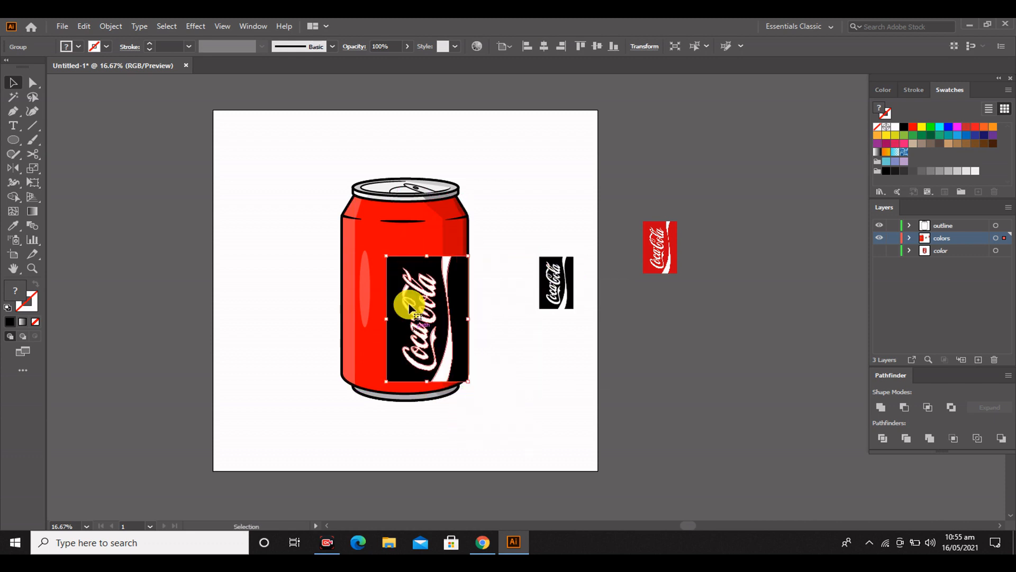
left_click_drag(411, 292, 372, 251)
left_click(245, 245)
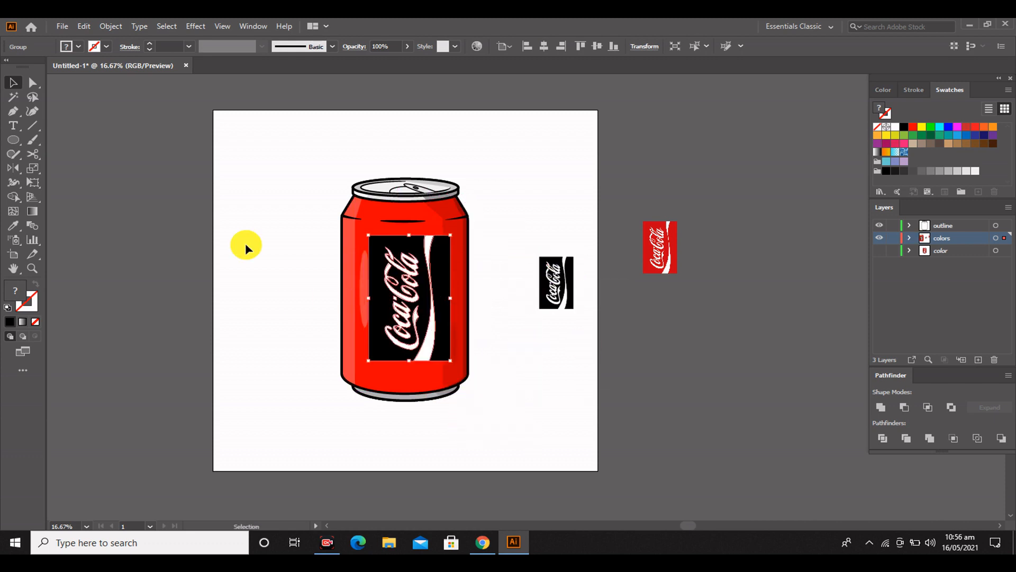
Ungroup the logo copy on the can and delete the black background around its lettering
scroll(417, 326, "up", 2)
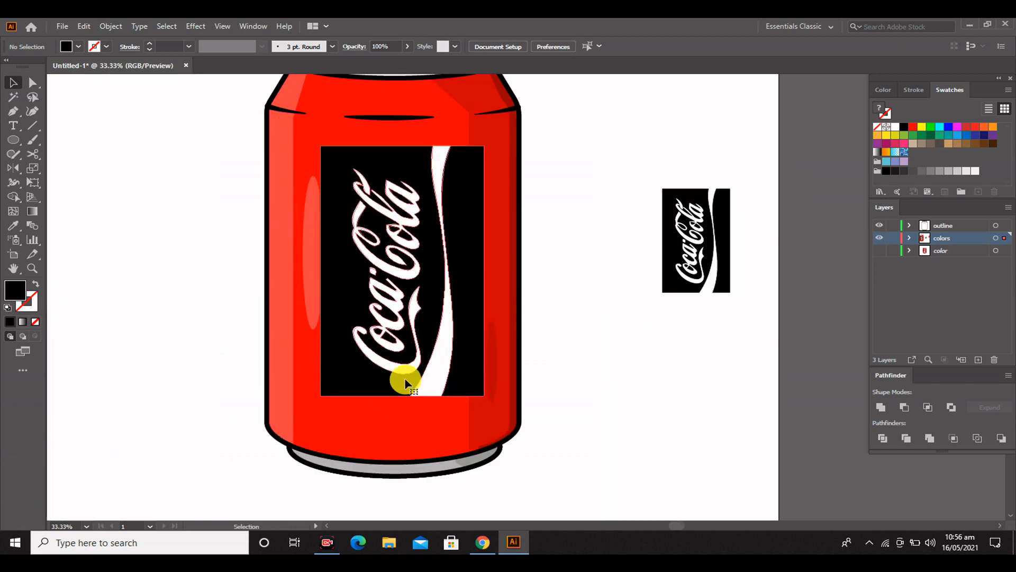
left_click(365, 380)
right_click(415, 264)
left_click(451, 361)
left_click(553, 373)
left_click(365, 381)
key("Delete")
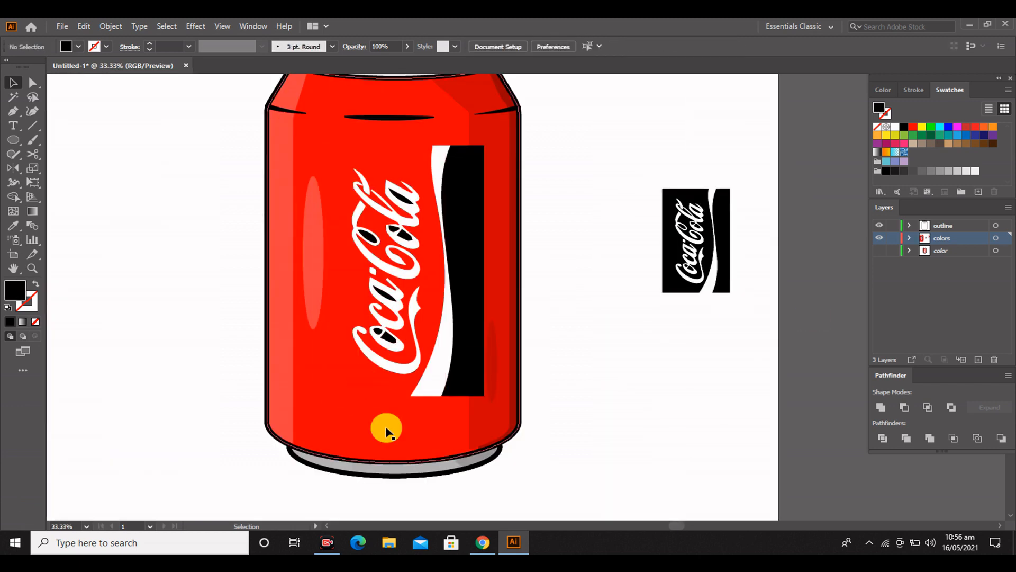
Delete the remaining black pieces of the logo on the can, beyond the wave and inside the letters
left_click(373, 232)
key("Delete")
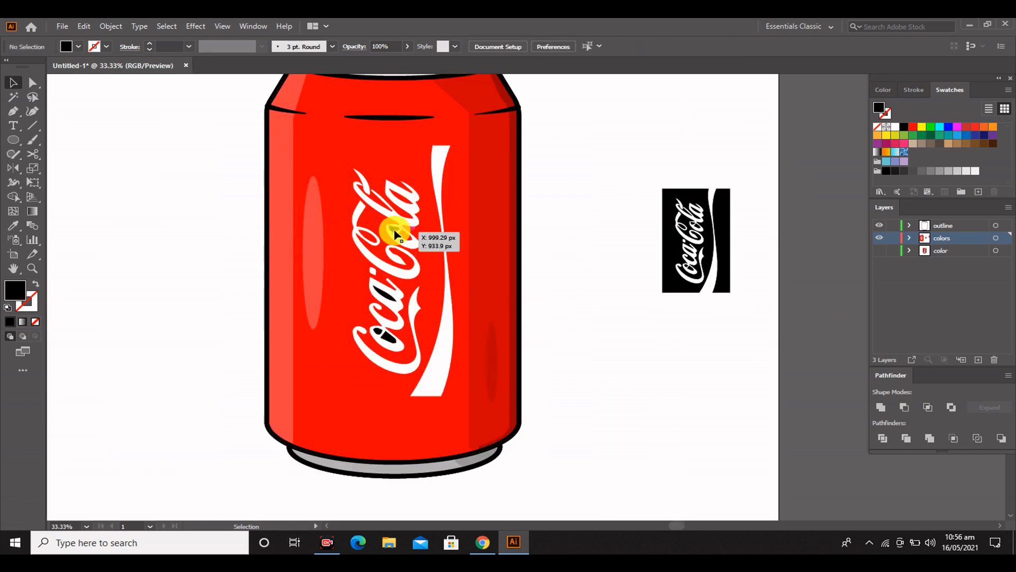
left_click(395, 231)
key("Delete")
left_click(385, 293)
key("Delete")
Centre the white lettering and wave horizontally and vertically on the can's red body
scroll(306, 313, "up", 2)
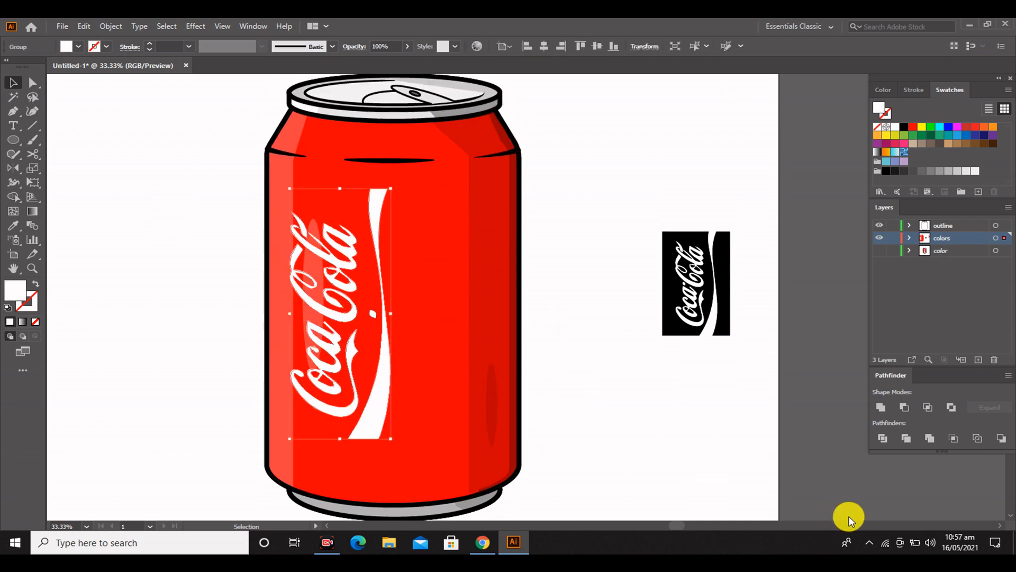
left_click(435, 245)
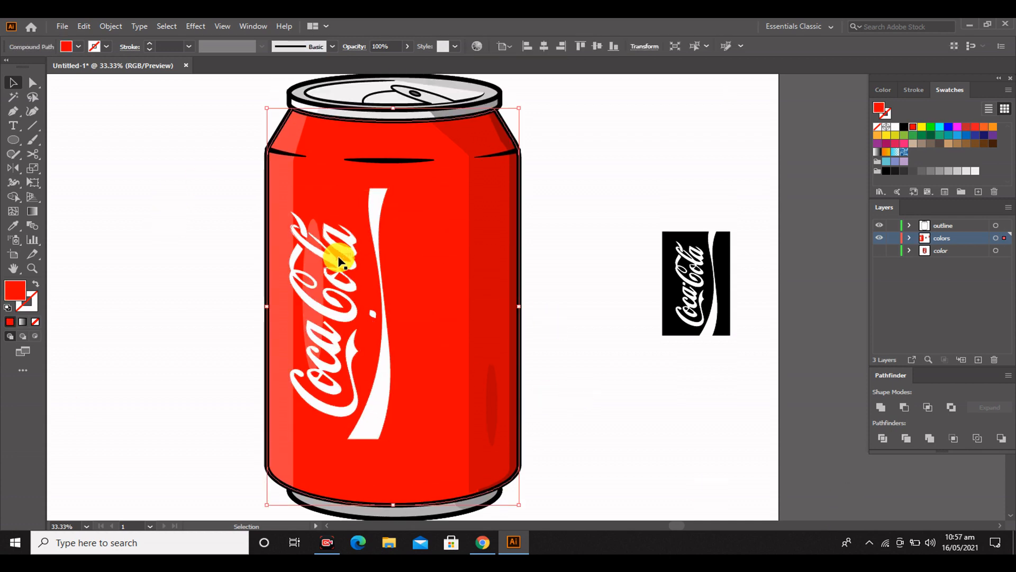
left_click(338, 260)
left_click(451, 256, "shift")
left_click(448, 253)
left_click(544, 47)
left_click(597, 47)
left_click(231, 272)
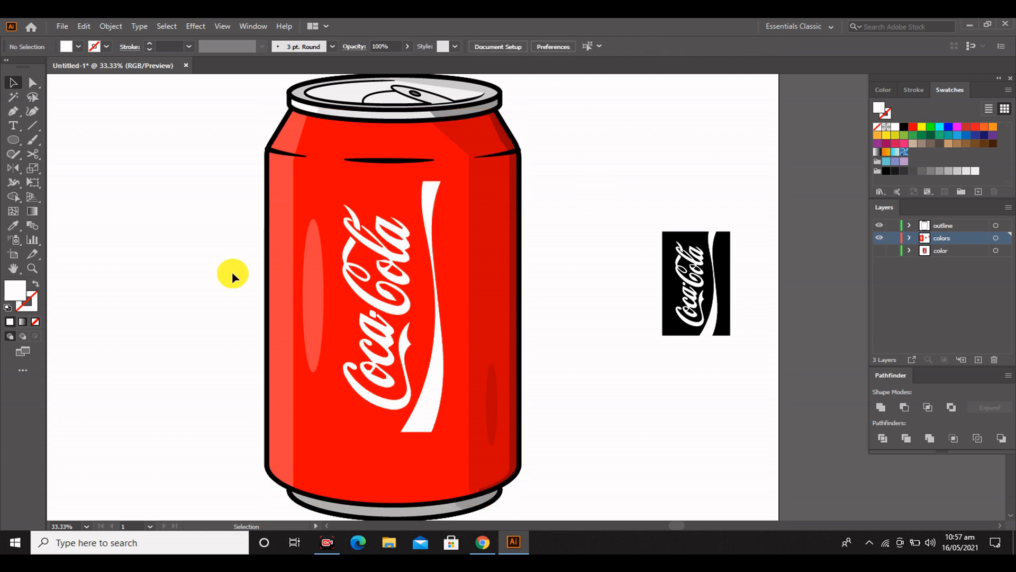
Delete the spare black traced logo and the red logo image beside the can
scroll(231, 272, "down", 2)
left_click_drag(349, 340, 459, 373)
scroll(487, 280, "up", 1)
left_click(627, 289)
key("Delete")
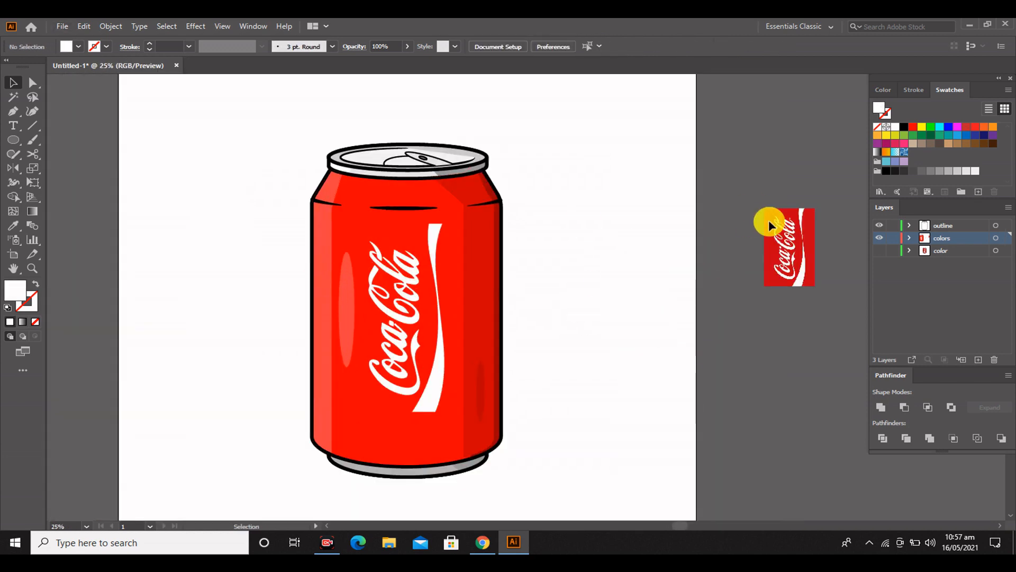
left_click(770, 224)
key("Delete")
Widen the artboard on its right side to about 2943 px, keeping the 2000 px height
scroll(287, 266, "up", 1)
scroll(276, 294, "down", 4)
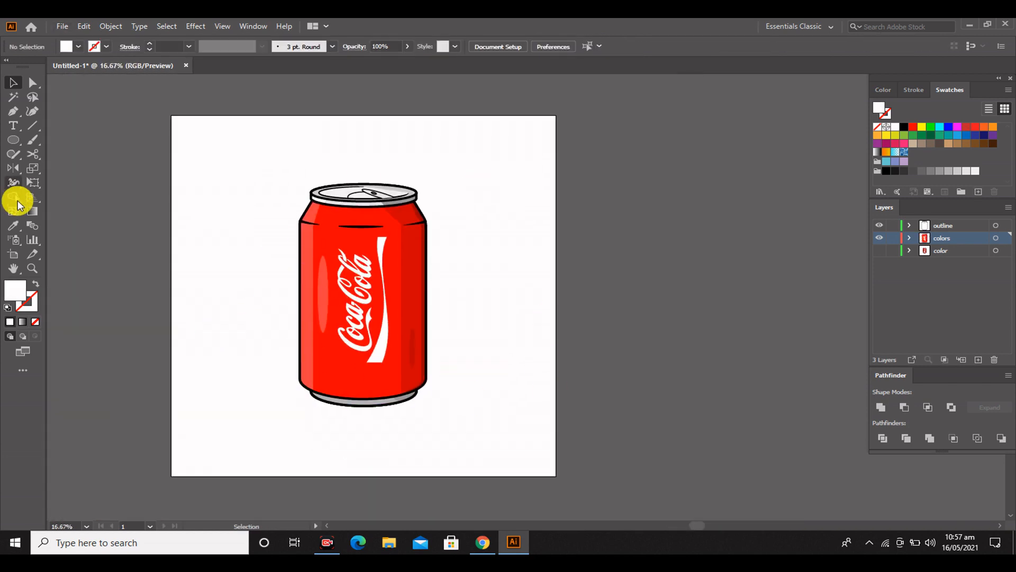
key("shift+o")
left_click_drag(556, 294, 738, 296)
left_click(12, 85)
left_click(13, 254)
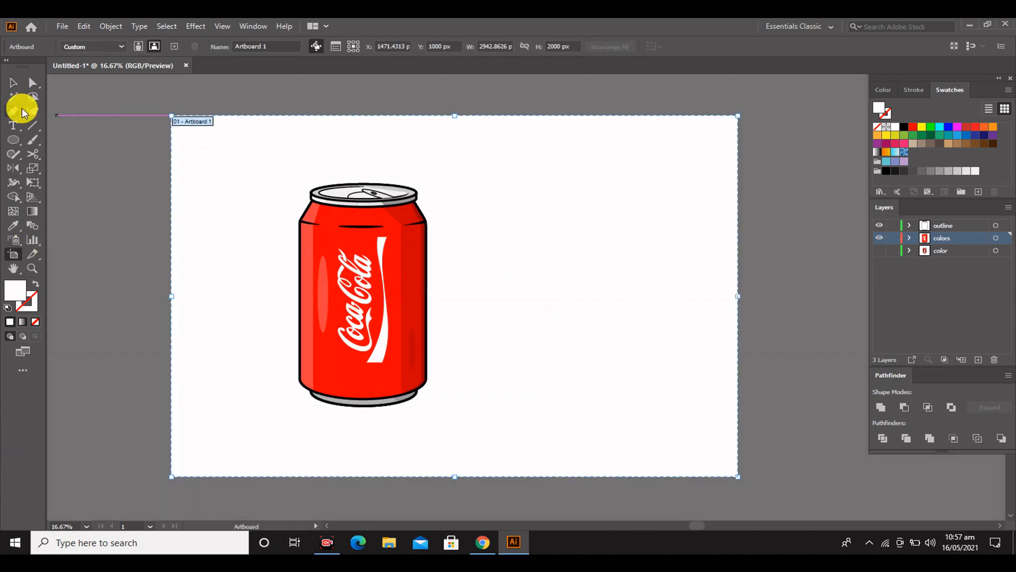
Draw a rectangle covering the whole artboard and send it behind the can artwork
key("m")
left_click_drag(171, 115, 738, 476)
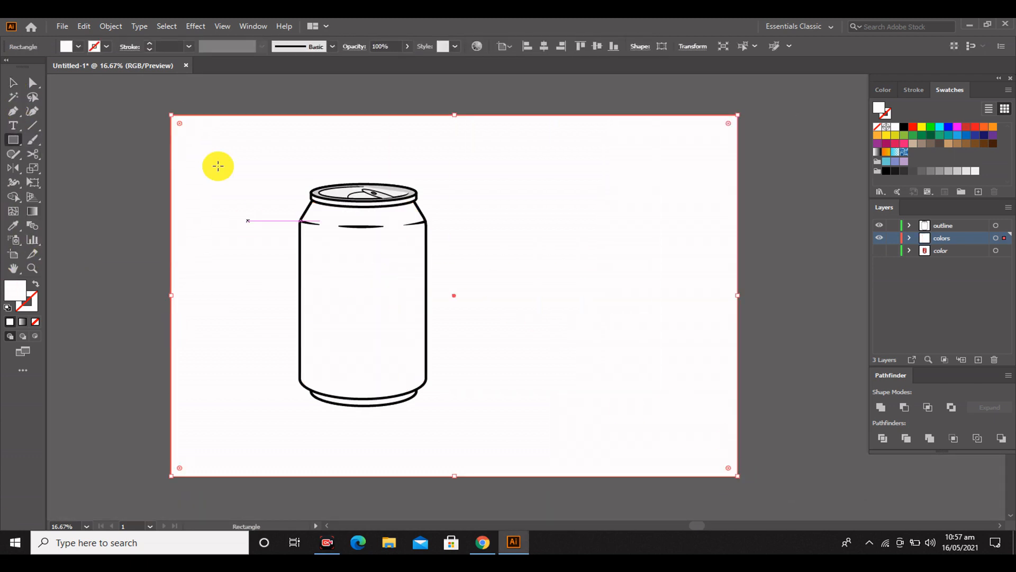
right_click(557, 270)
mouse_move(608, 470)
left_click(731, 505)
Fill the background rectangle with the can body's bright red
key("i")
left_click(381, 236)
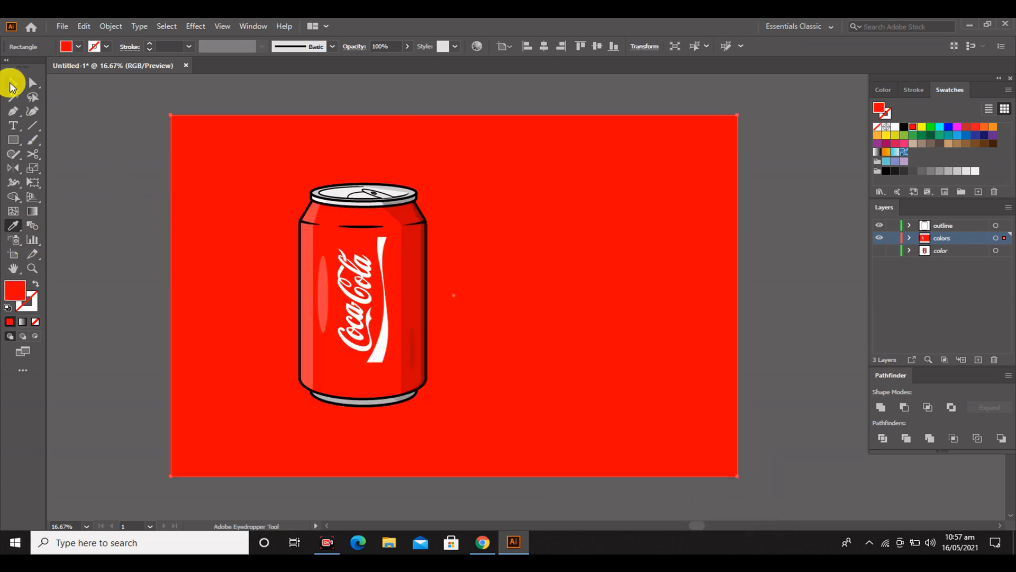
left_click(12, 84)
left_click(68, 206)
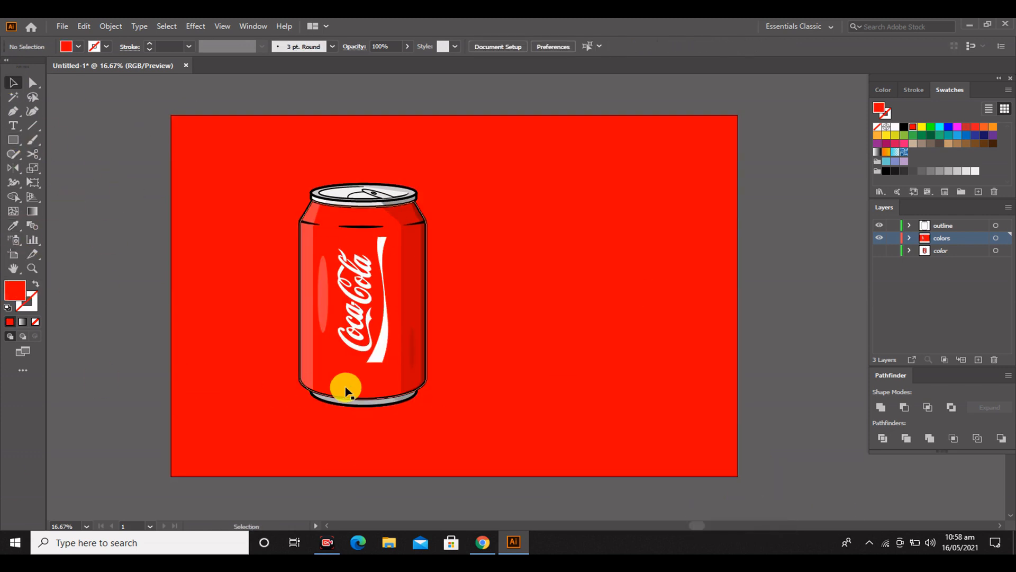
Draw a flat ellipse about 907 by 196 px beside the can's base and fill it with the can's darker shading red
left_click_drag(13, 139, 58, 169)
left_click_drag(466, 363, 638, 398)
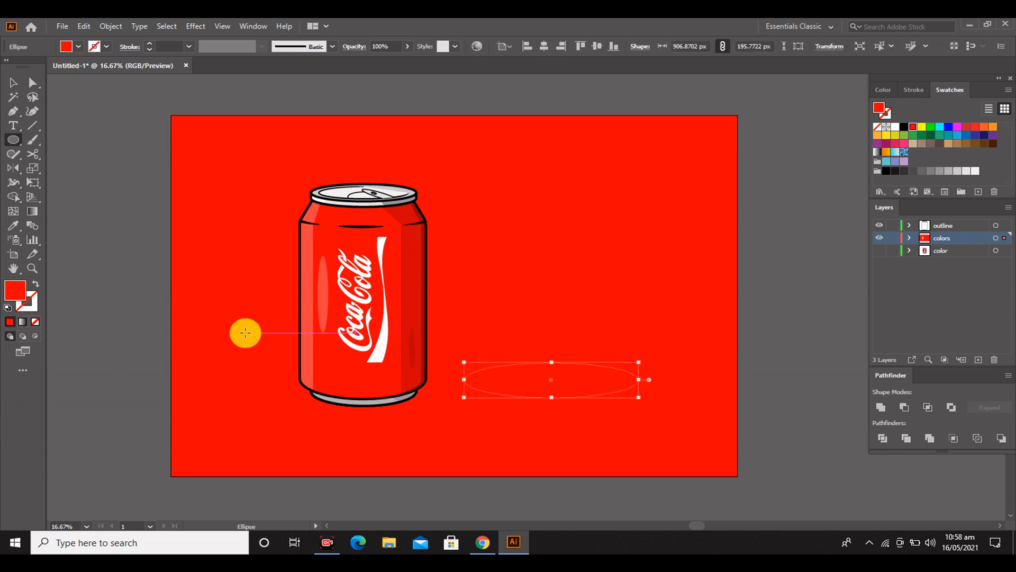
left_click(14, 226)
left_click(415, 257)
Move the dark red ellipse to the can's base as a shadow and lock the red background rectangle
left_click(13, 83)
left_click(101, 130)
left_click_drag(561, 369, 415, 387)
left_click(85, 257)
left_click(484, 279)
key("ctrl+2")
Move the shadow ellipse away from the can and bring the whole can artwork to the front
left_click_drag(487, 286, 284, 291)
left_click_drag(464, 398, 697, 397)
left_click_drag(249, 145, 464, 417)
right_click(360, 322)
mouse_move(428, 456)
left_click(581, 459)
left_click(653, 427)
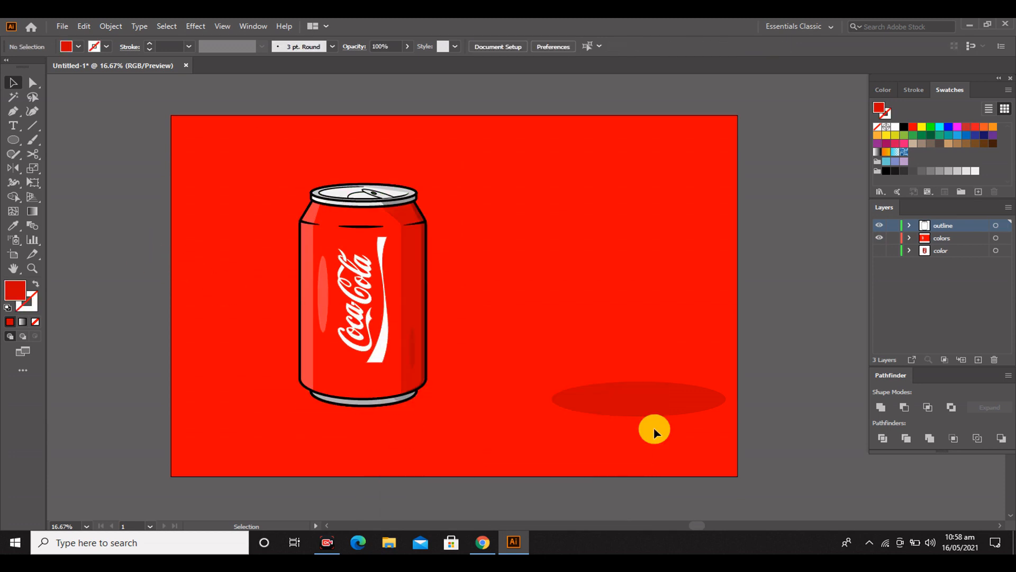
Slide the shadow ellipse behind the can's base and group it with the can, centred on the artboard
left_click_drag(669, 398, 442, 397)
left_click(155, 325)
scroll(155, 325, "down", 1)
scroll(155, 325, "up", 1)
left_click_drag(266, 163, 526, 447)
right_click(391, 268)
left_click(408, 359)
left_click(132, 163)
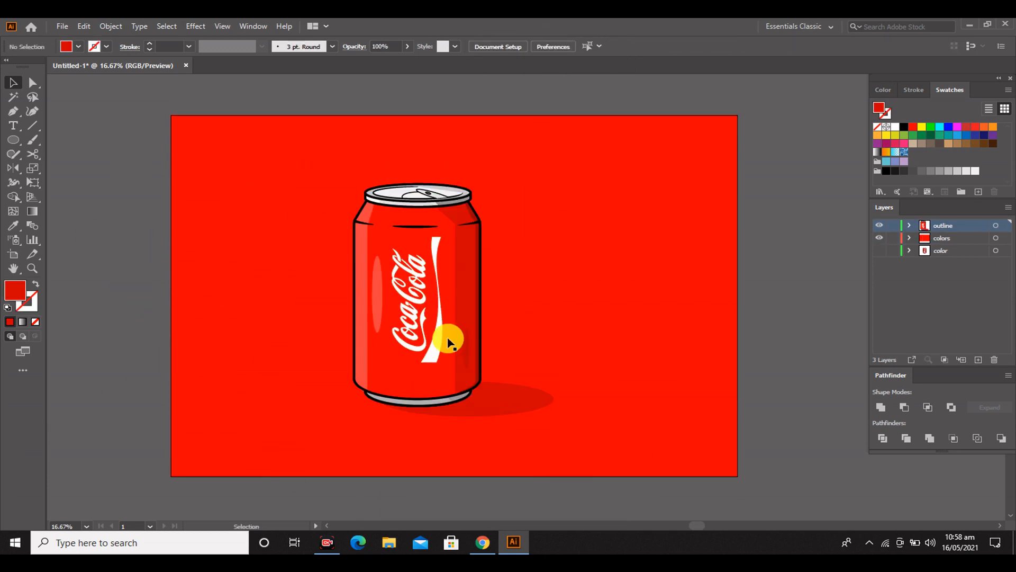
Draw a short vertical line with the Pen tool just outside the can's lower right side
scroll(506, 329, "up", 1)
scroll(506, 329, "down", 1)
scroll(506, 329, "down", 1)
scroll(506, 329, "up", 1)
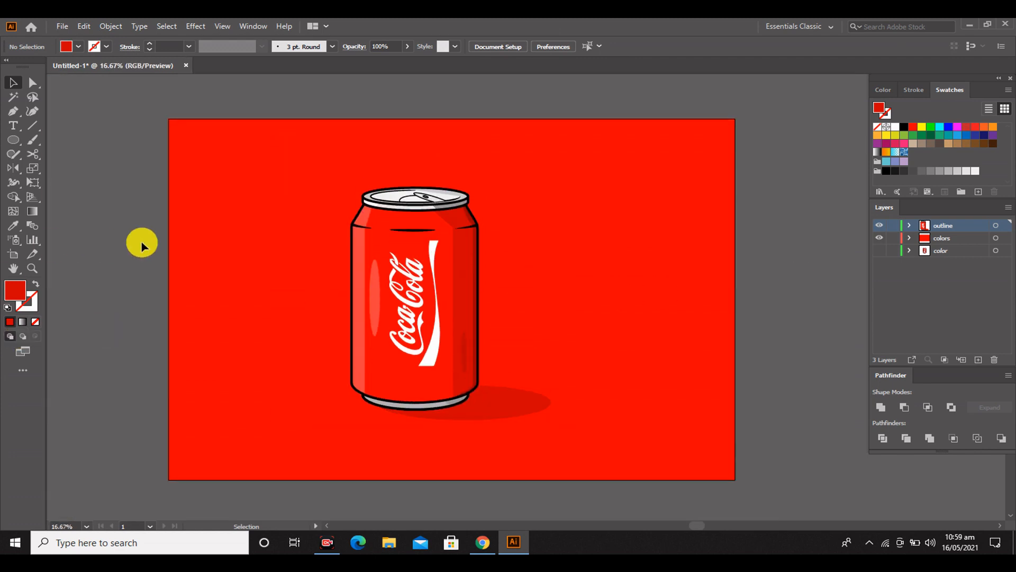
left_click(15, 117)
left_click_drag(485, 333, 486, 372)
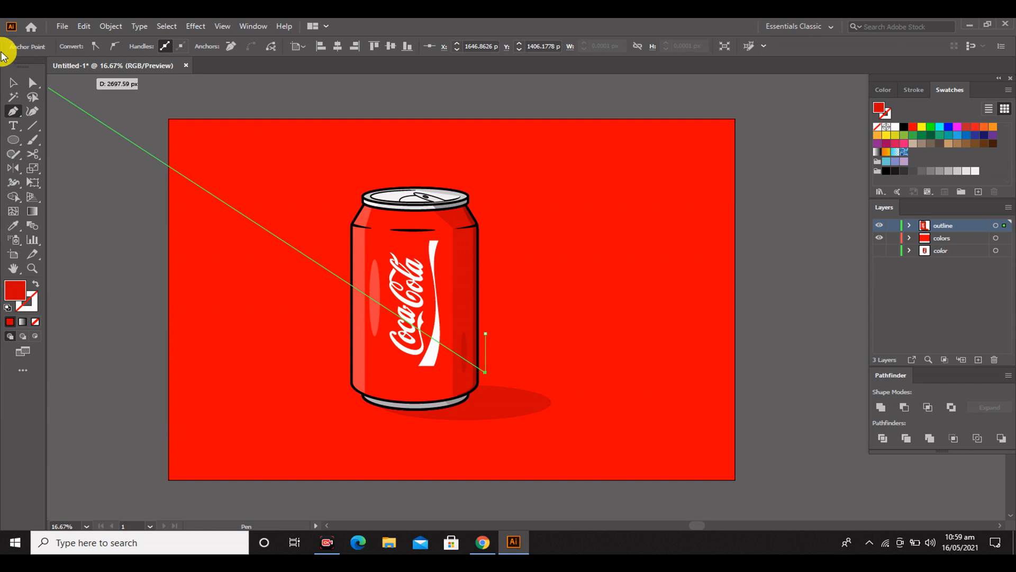
Give the short vertical line no fill and a black 13 pt stroke with rounded ends
key("v")
left_click(159, 47)
left_click(131, 48)
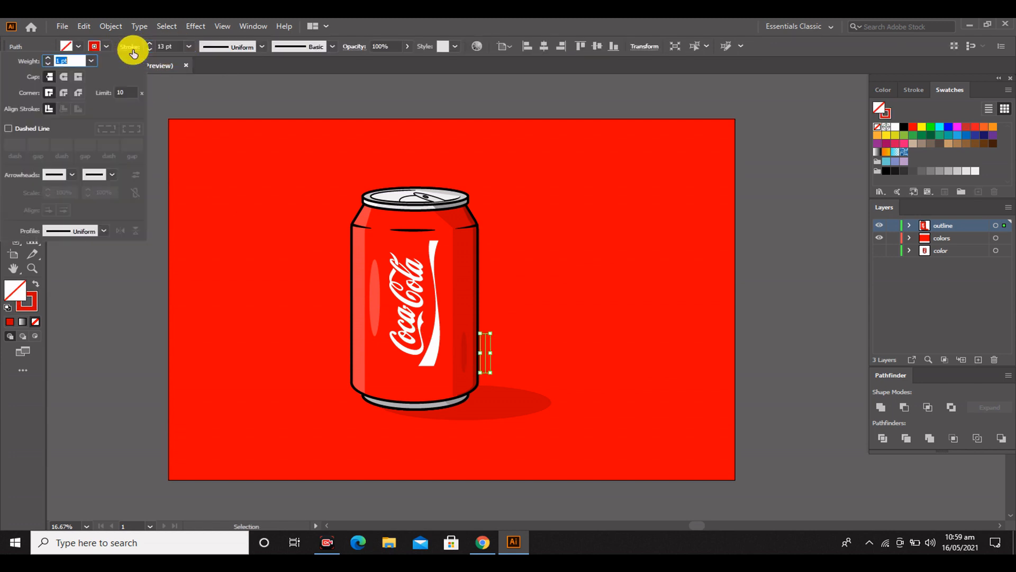
left_click(106, 47)
left_click(36, 66)
left_click(84, 240)
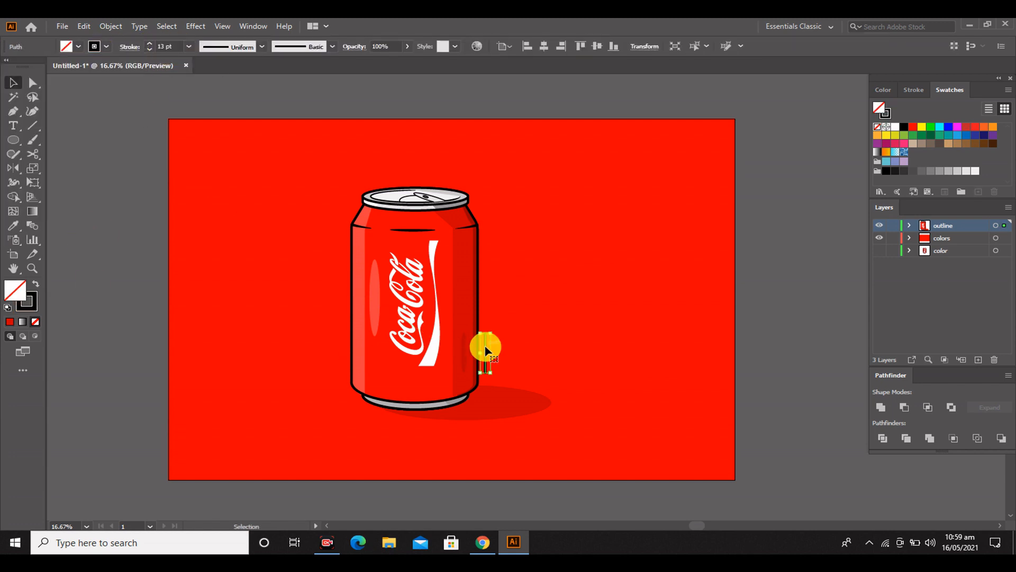
Copy the short vertical line to the can's left side and higher up along its right side
mouse_move(486, 349)
left_mouse_down()
mouse_move(487, 274)
mouse_move(342, 299)
left_mouse_up()
left_click(655, 328)
scroll(497, 305, "up", 3)
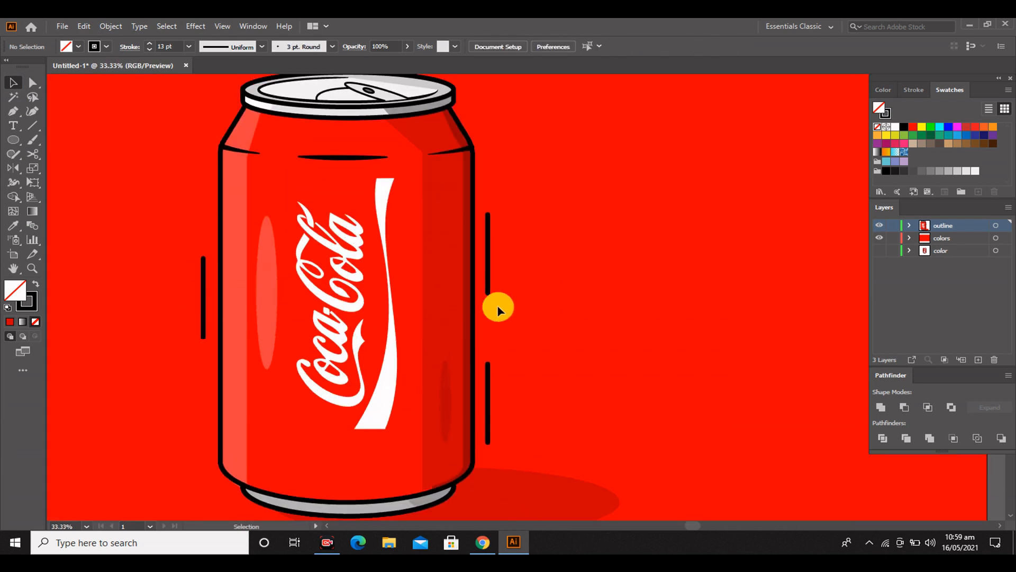
Shape the two lines on the can's right side with the Width tool, about 26 pt wide mid-line with pointed ends
left_click(483, 310)
left_click(14, 182)
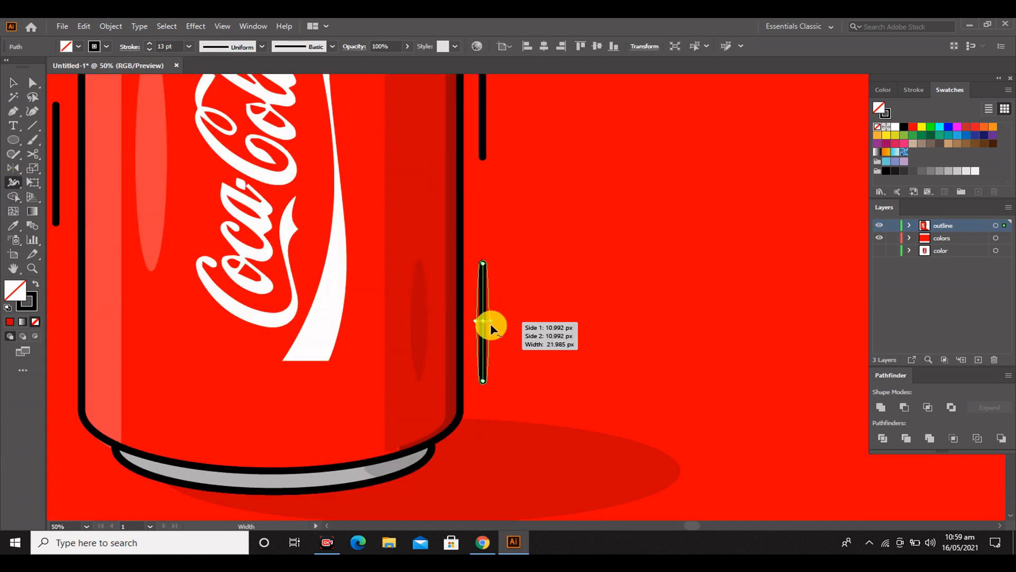
left_click_drag(490, 323, 490, 323)
scroll(538, 290, "up", 4)
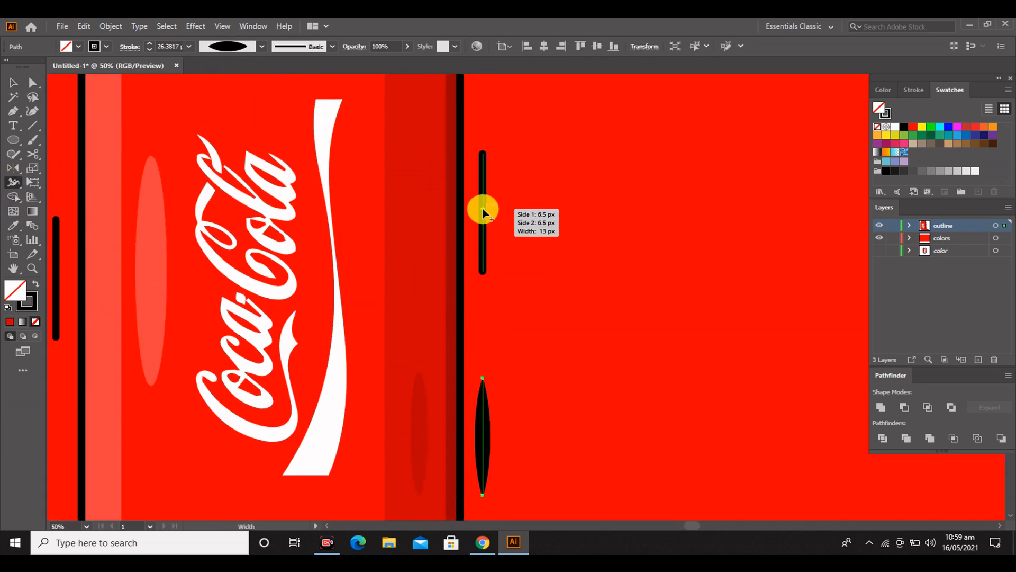
left_click_drag(483, 209, 490, 209)
Shape the line on the can's left side with the Width tool, about 26 pt wide mid-line with pointed ends
scroll(489, 222, "up", 1)
left_click_drag(293, 281, 563, 336)
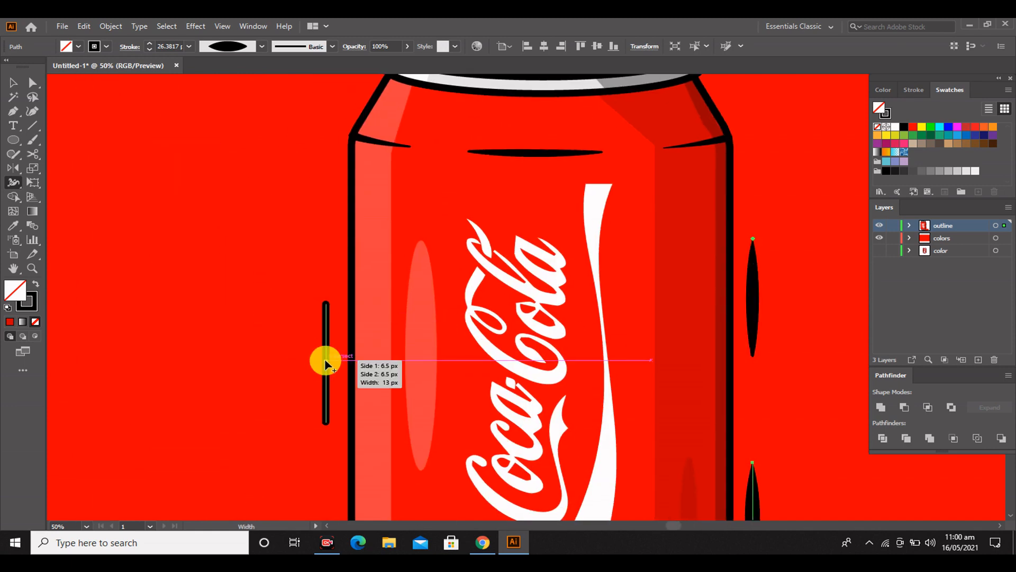
left_click_drag(329, 363, 331, 364)
left_click_drag(329, 302, 326, 303)
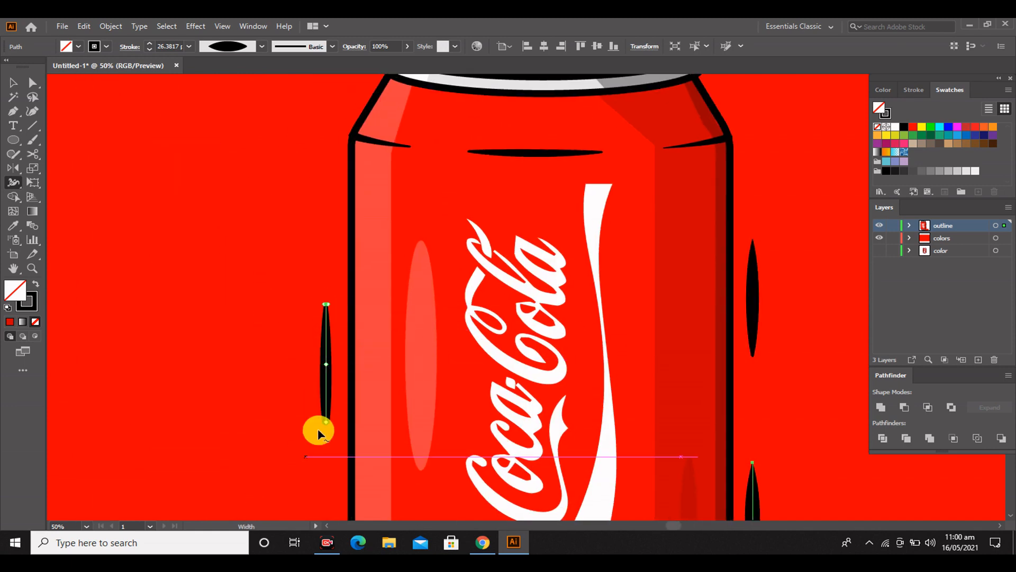
left_click_drag(325, 422, 325, 423)
left_click(13, 83)
left_click(163, 229)
scroll(163, 230, "down", 3)
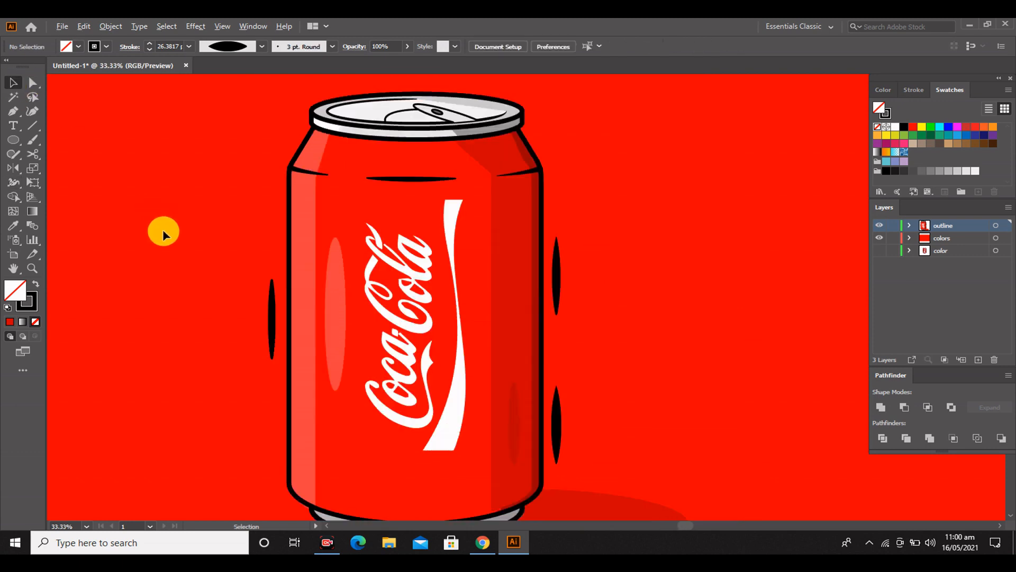
Draw a bent line with the Pen tool just outside the can's upper left shoulder, following its slope and side
left_click_drag(283, 343, 493, 398)
scroll(493, 271, "up", 2)
scroll(492, 271, "up", 1)
left_click_drag(492, 271, 460, 326)
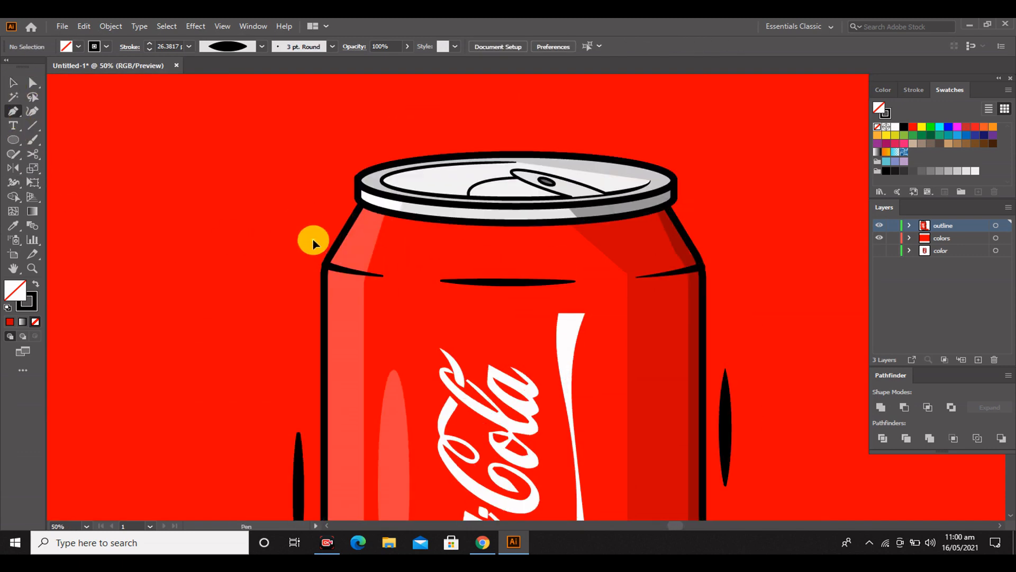
left_click(313, 240)
left_click(299, 261)
left_click(298, 303)
Match the stroke of the bent line at the can's shoulder to the can's outline
left_click(13, 82)
left_click(14, 226)
left_click(320, 495)
left_click(14, 83)
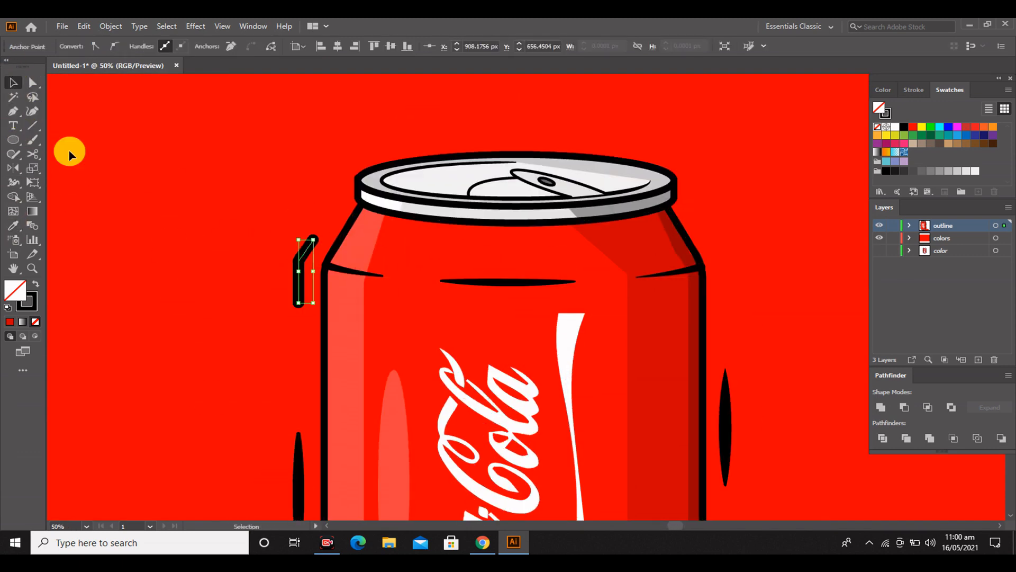
Taper the bent line at the can's left shoulder toward its ends with the Width tool
left_click(69, 155)
left_click_drag(317, 242, 313, 240)
left_click_drag(304, 303, 300, 304)
left_click(13, 83)
left_click(301, 272)
left_click(266, 260)
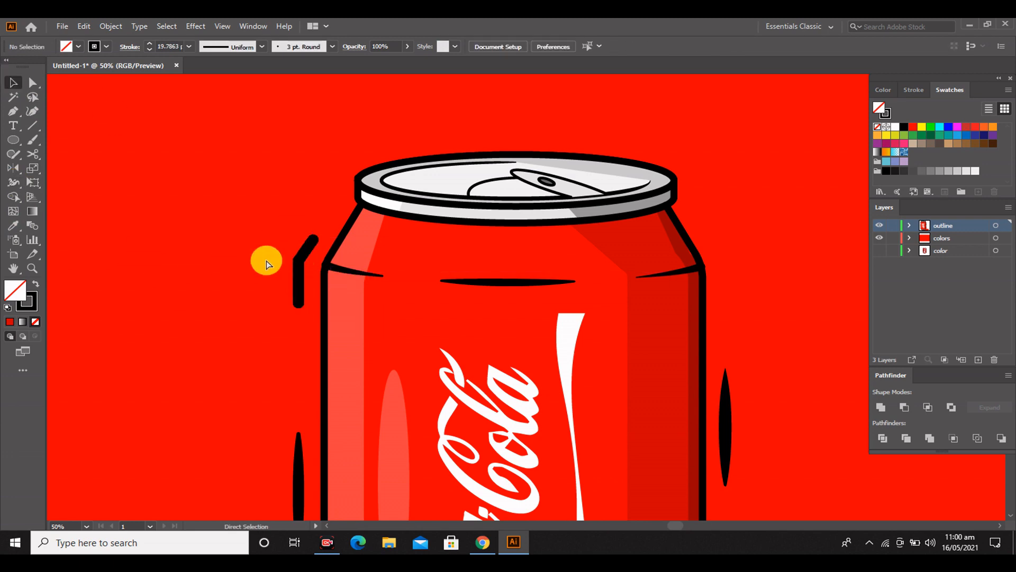
left_click(14, 182)
left_click_drag(305, 302, 300, 304)
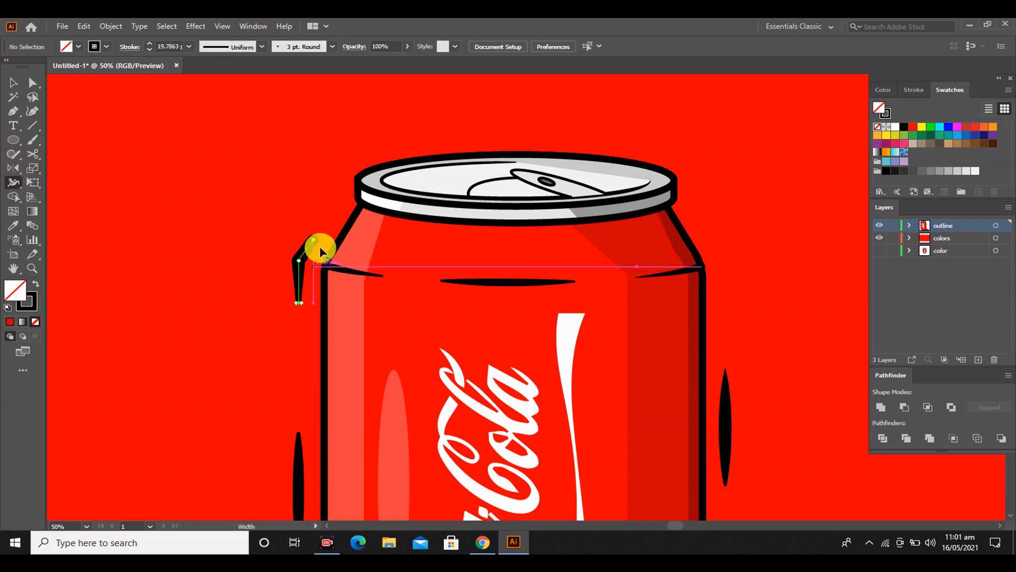
Copy the tapered bent line to the can's right shoulder, mirrored horizontally and placed close to the can's outline
mouse_move(318, 243)
left_mouse_down()
mouse_move(295, 261)
mouse_move(741, 281)
left_mouse_up()
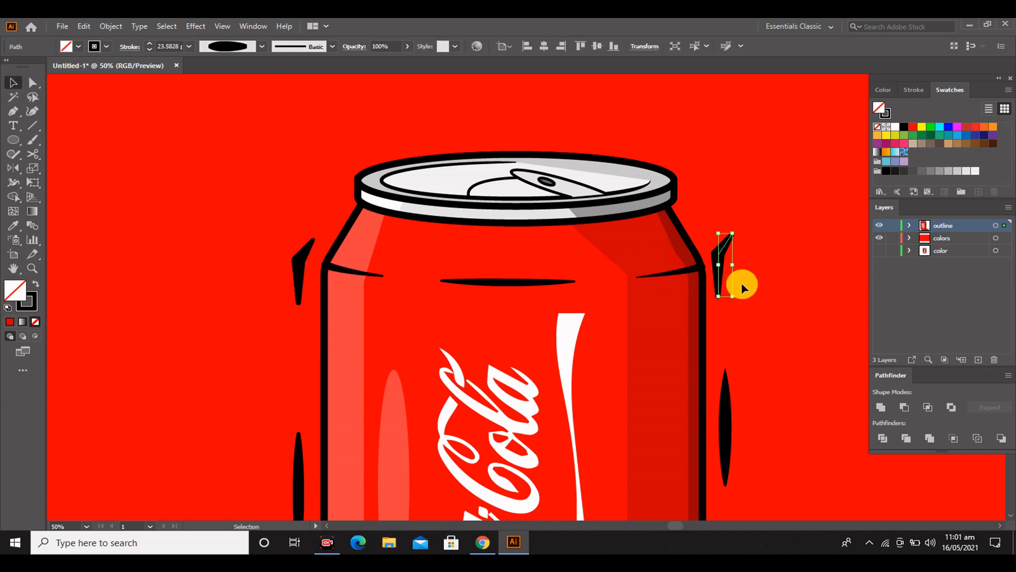
double_click(14, 169)
left_click(512, 354)
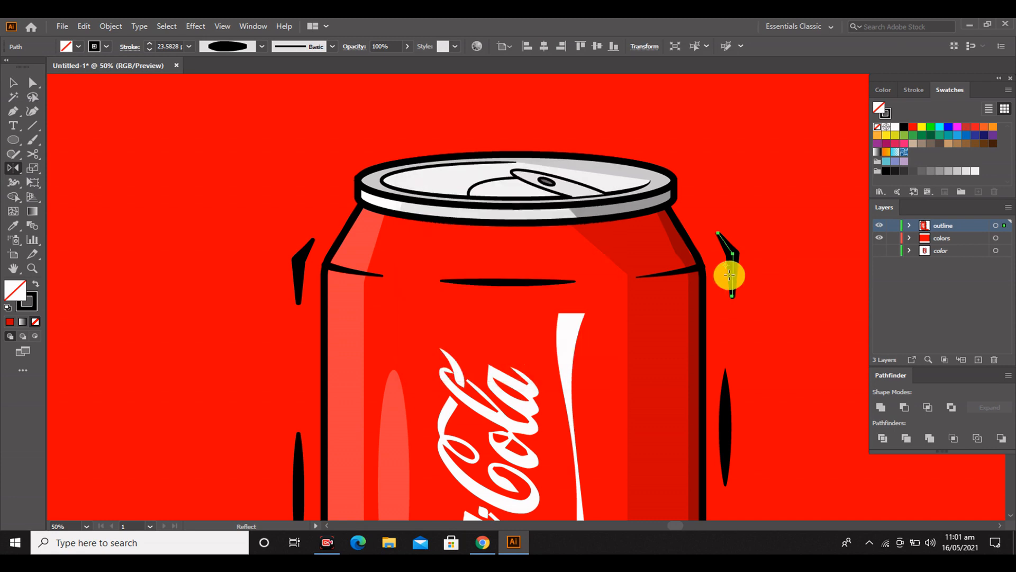
left_click(762, 241)
left_click_drag(734, 249, 717, 250)
Move the left bent line and the straight accent lines on both sides closer to the can
left_click_drag(297, 259, 304, 260)
left_click(313, 443)
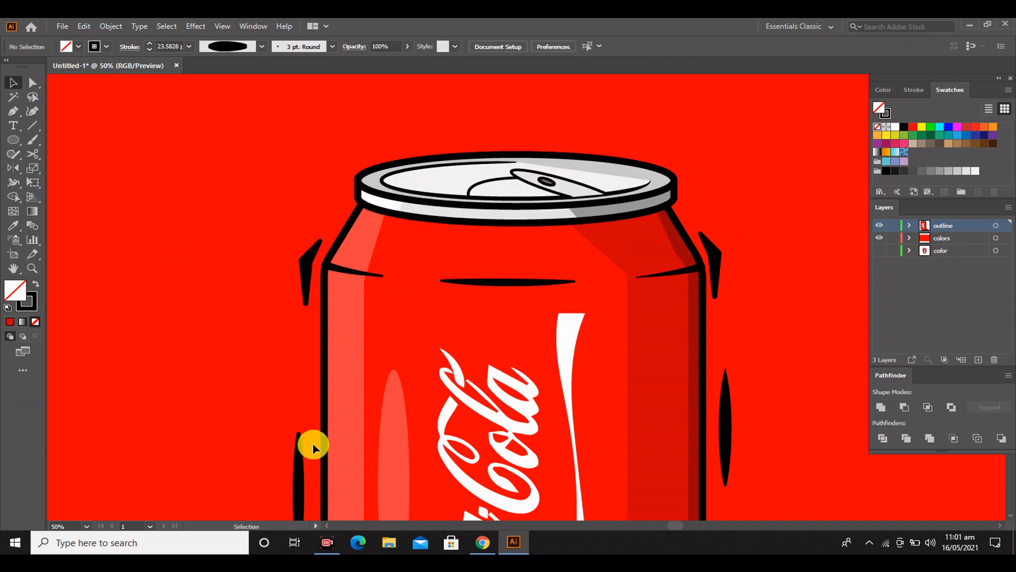
scroll(312, 443, "down", 2)
left_click_drag(301, 431, 308, 430)
left_click_drag(727, 377, 717, 377)
scroll(746, 437, "down", 3)
left_click_drag(726, 464, 715, 464)
Try a thin 6 pt uniform stroke on all the accent lines around the can
left_click(309, 303, "shift")
left_click(715, 234, "shift")
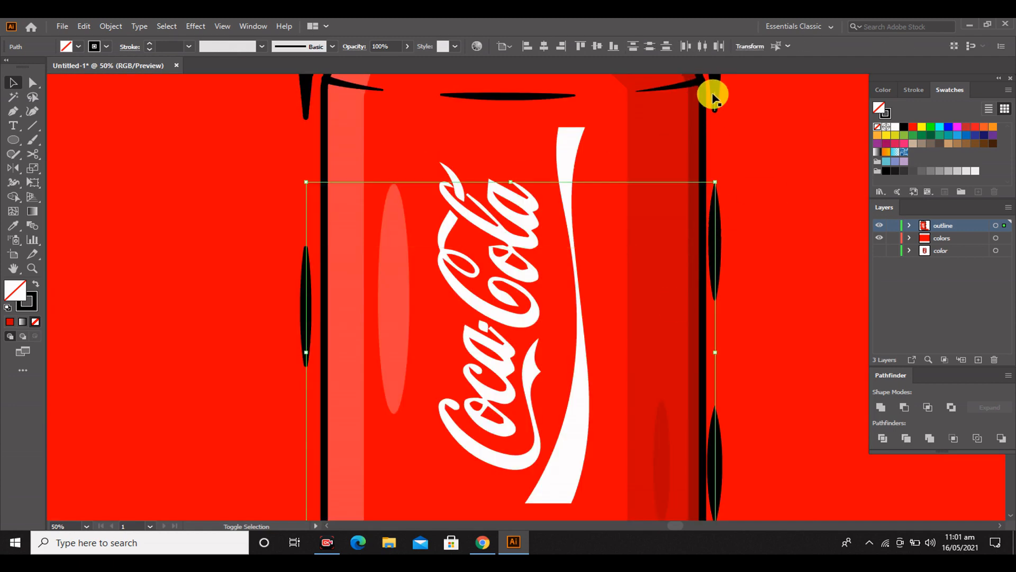
left_click(715, 92, "shift")
scroll(165, 46, "down", 2)
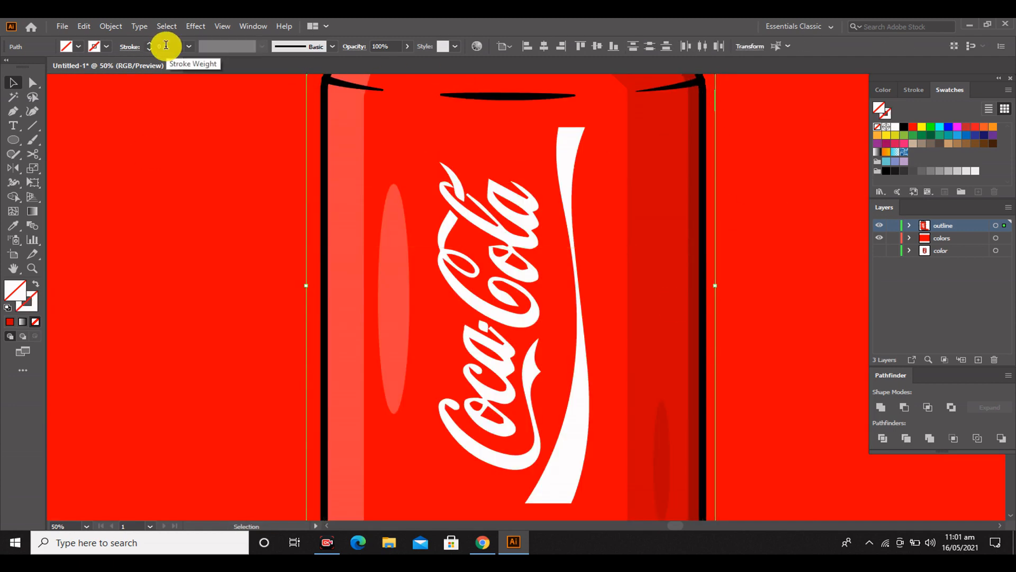
scroll(166, 46, "up", 11)
scroll(186, 210, "up", 2)
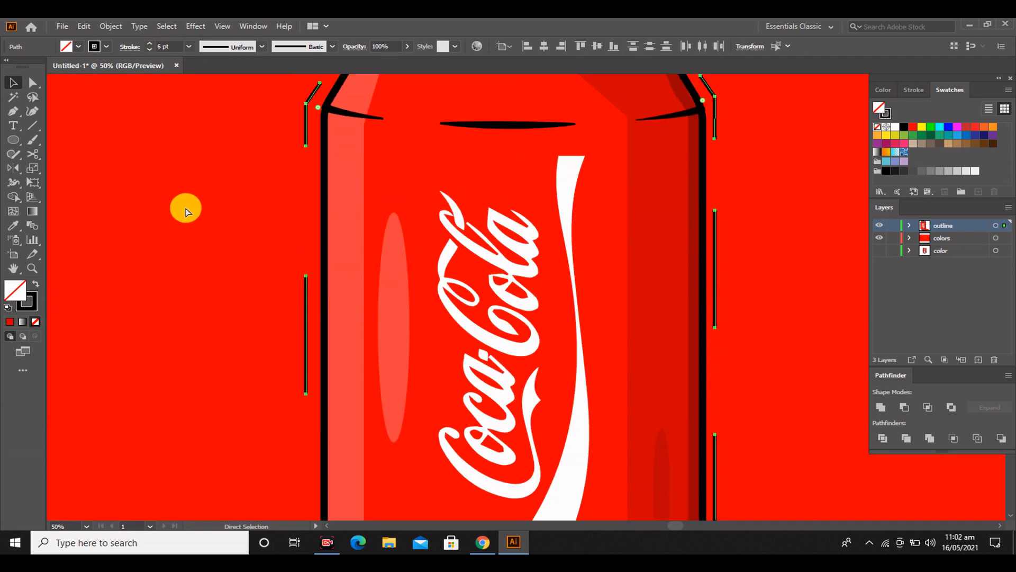
Undo the stroke changes on the accent lines and deselect them
key("ctrl+z")
key("ctrl+z")
key("ctrl+z")
key("ctrl+z")
key("ctrl+z")
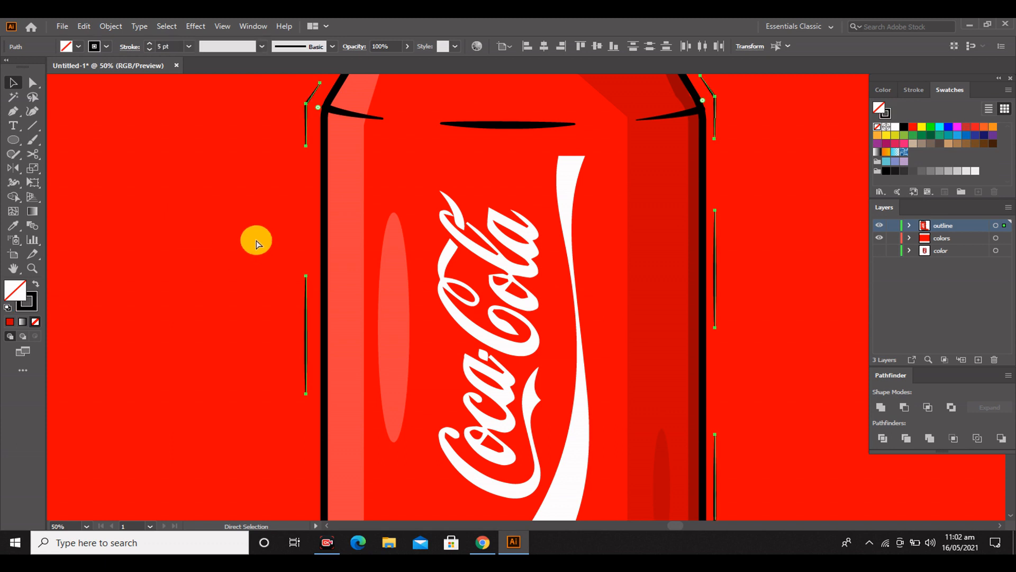
scroll(319, 352, "down", 2)
left_click(203, 317)
scroll(201, 316, "down", 2)
scroll(202, 316, "left", 4)
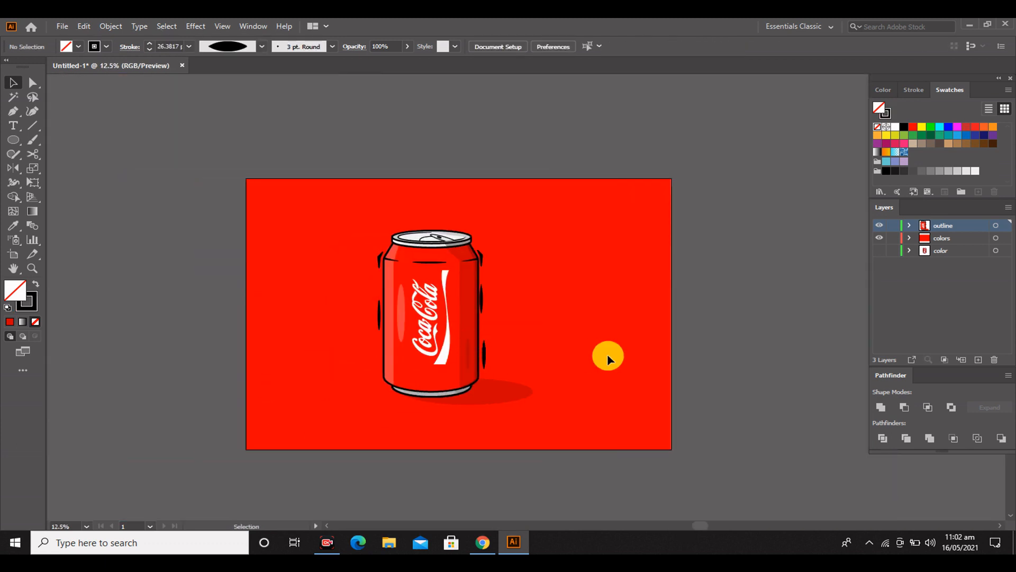